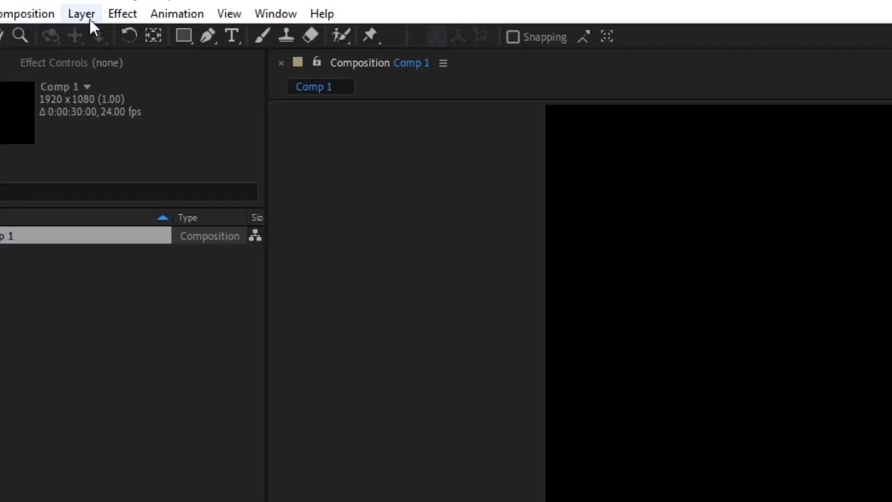
Step: Create a new shape layer and draw a large pentagon with the Polygon tool outward from the composition's center
click(60, 12)
mouse_move(91, 36)
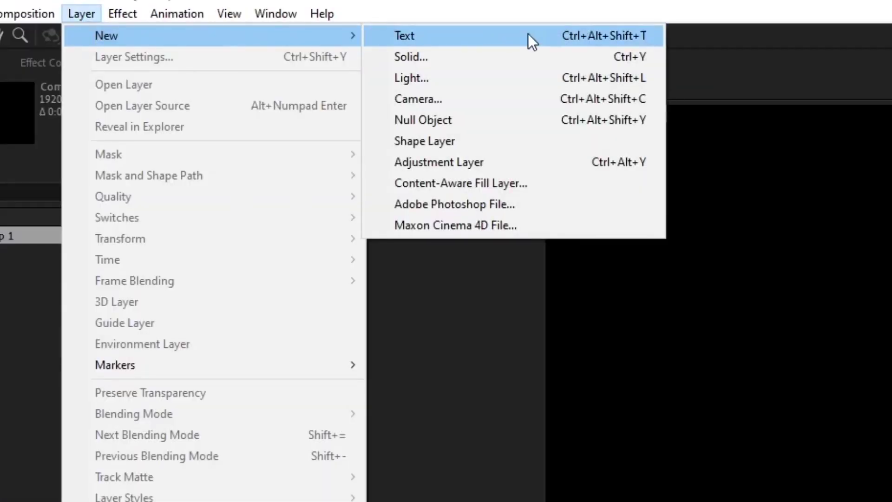
click(436, 140)
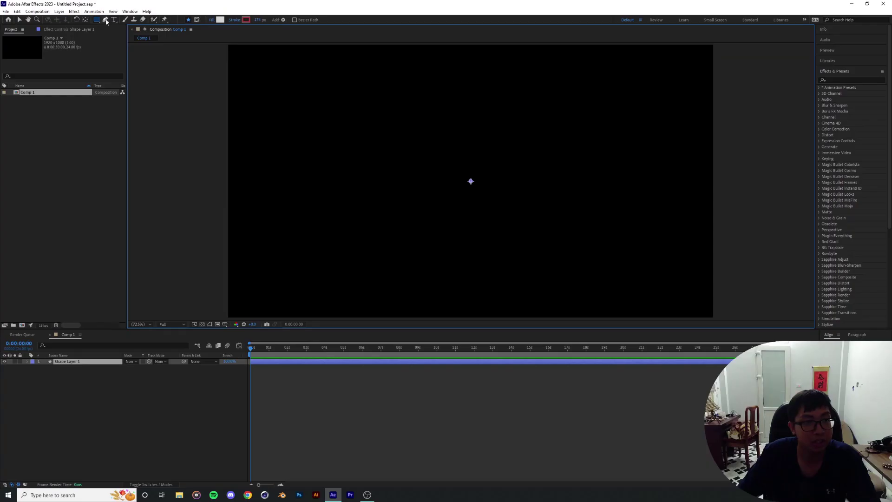
drag(96, 20, 128, 43)
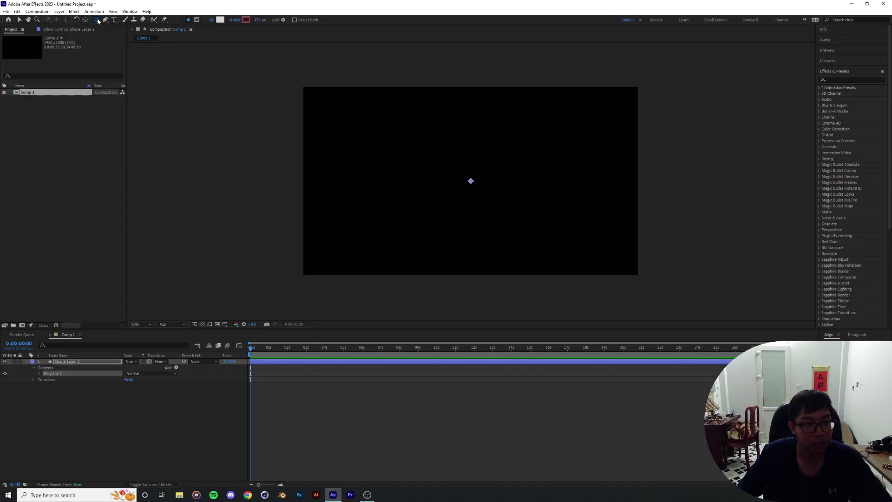
drag(470, 180, 378, 255)
Step: Remove the pentagon's stroke by setting its stroke type to None
click(288, 20)
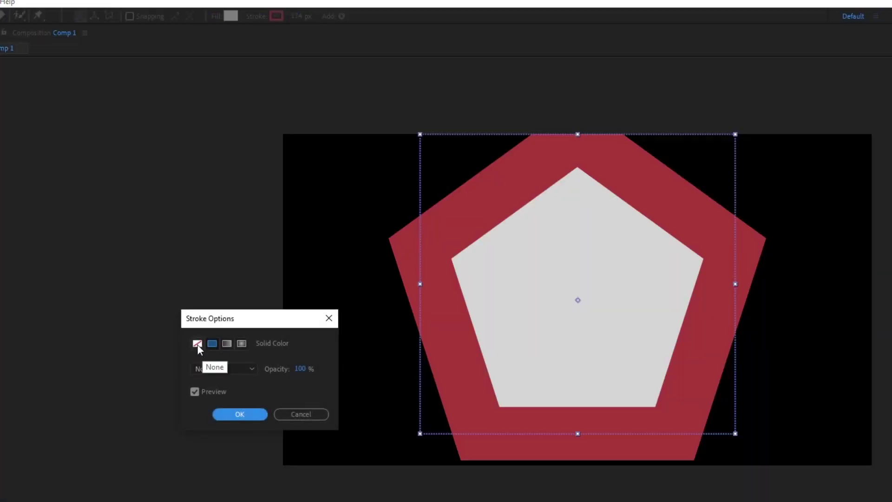
click(197, 343)
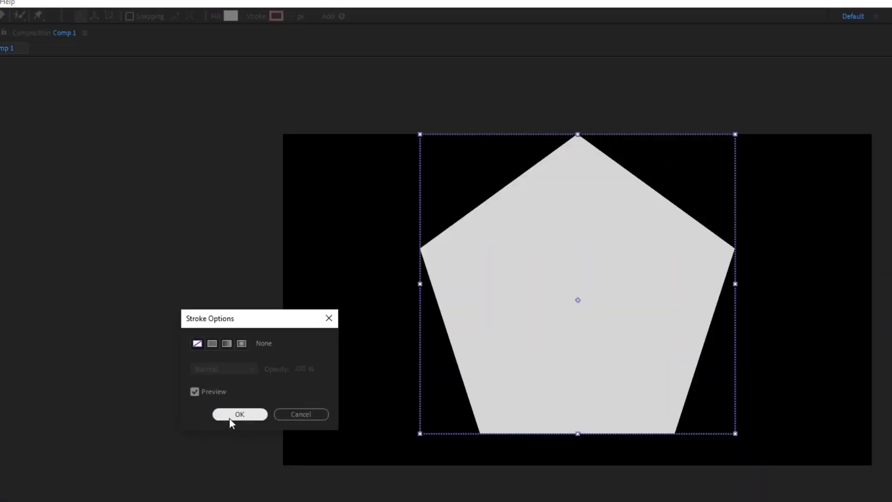
click(229, 419)
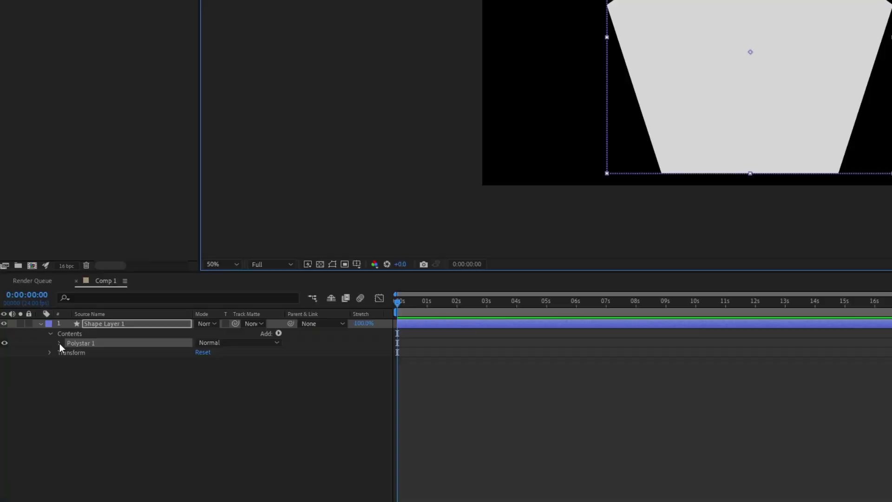
Step: Turn the pentagon into a triangle by setting its Polystar Path points to 3
click(39, 373)
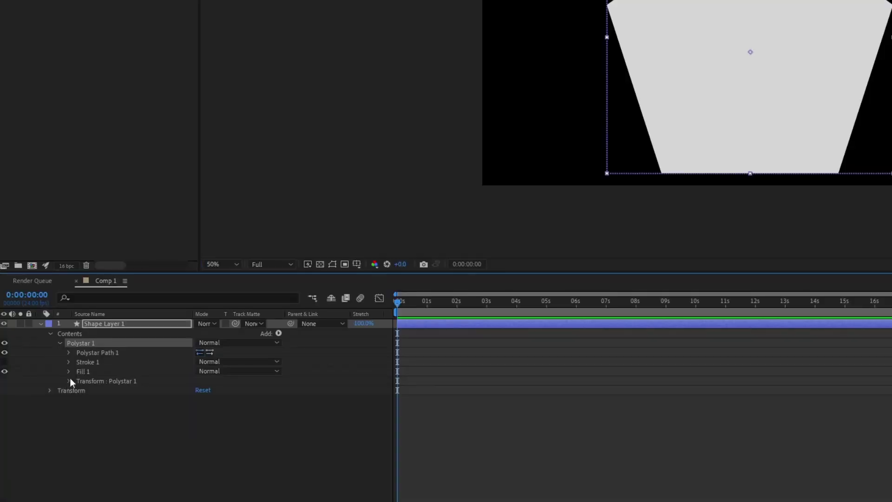
click(69, 353)
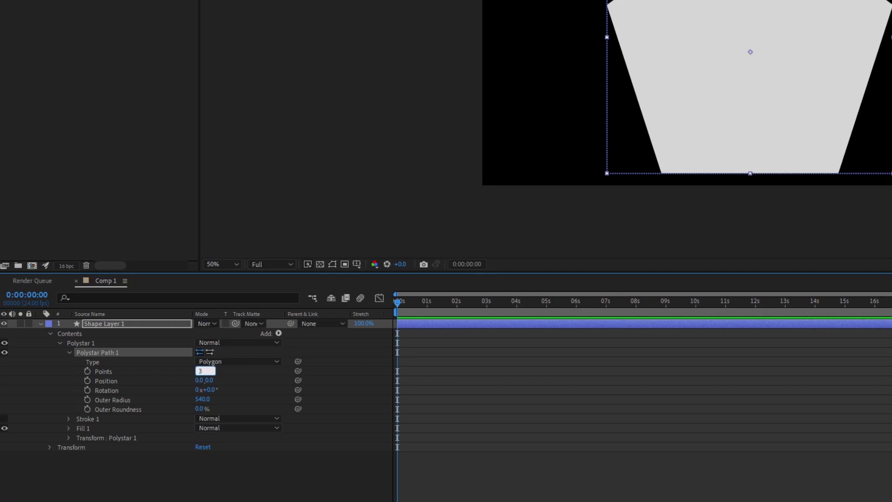
key(Return)
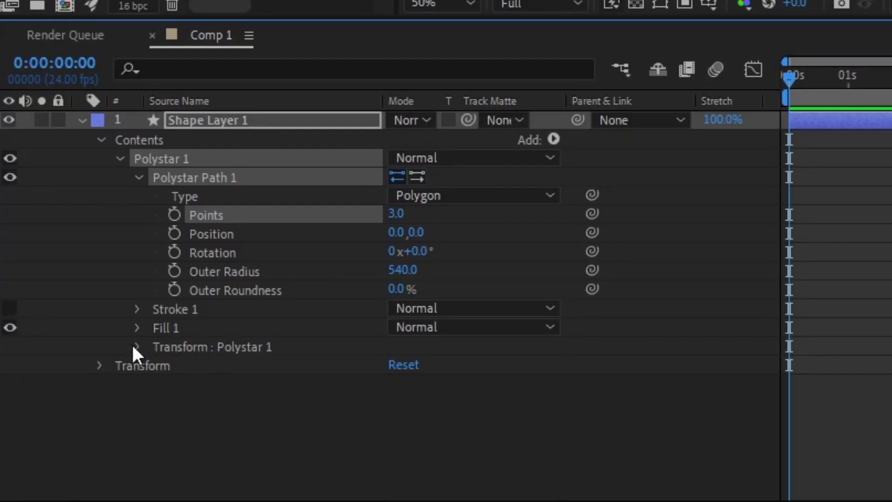
Step: Stretch the triangle non-proportionally with its polystar transform scale, to about 205 by 113 percent
click(136, 348)
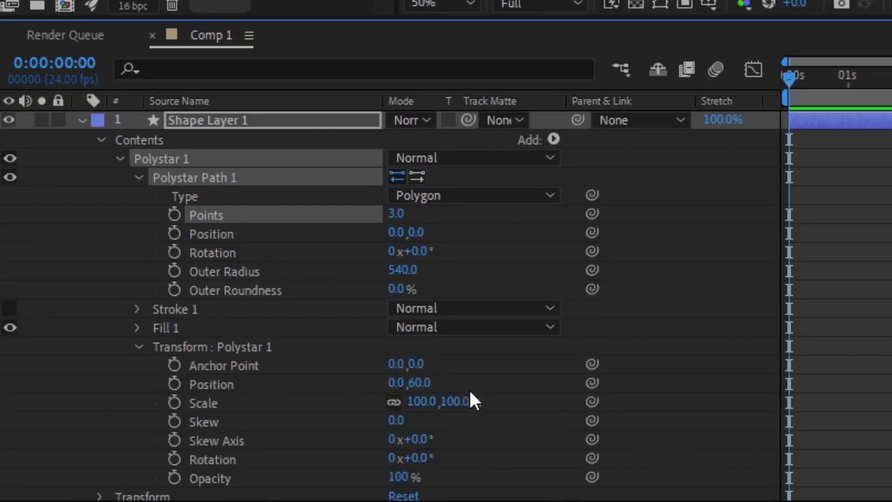
drag(465, 403, 498, 403)
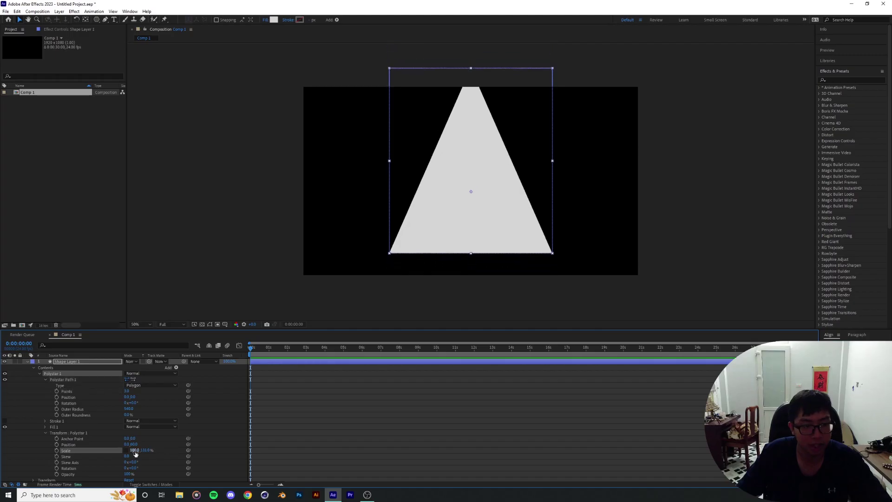
drag(134, 452, 169, 452)
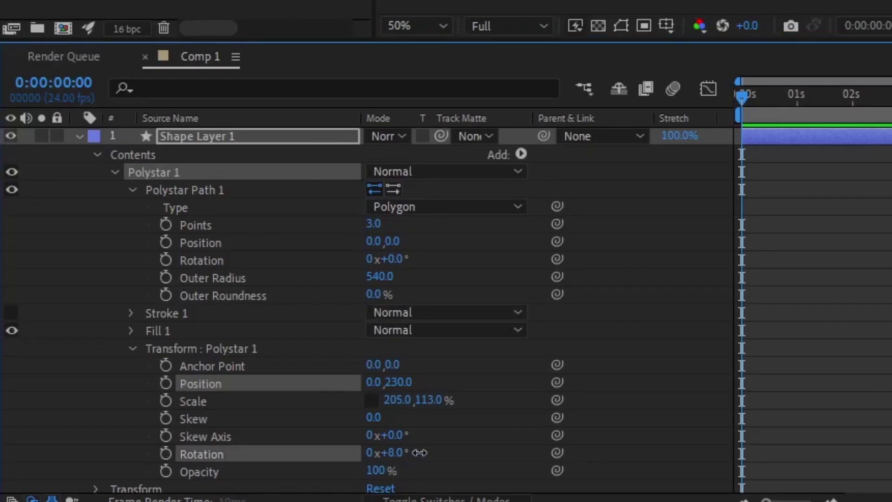
Step: Rotate the triangle 90° and place it against the composition's left edge with its tip pointing right
drag(131, 468, 145, 451)
click(135, 468)
text(90)
key(Return)
drag(533, 291, 485, 249)
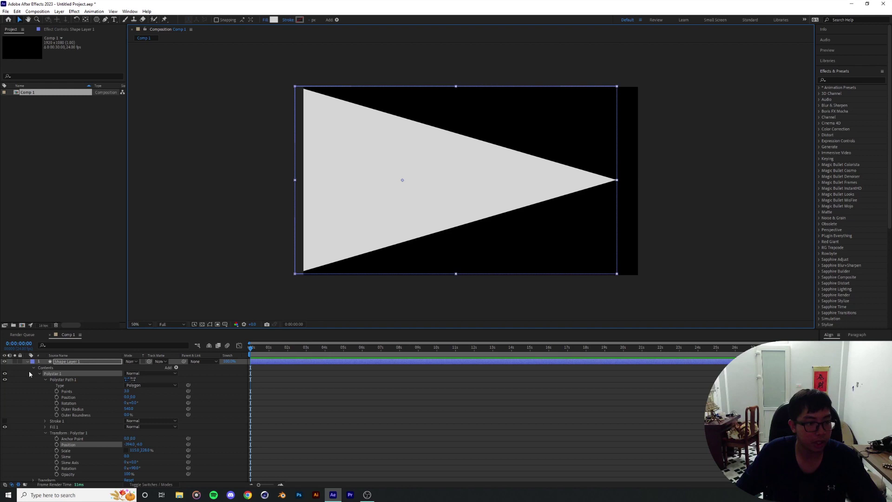
Step: Pre-compose the triangle's shape layer into a new composition named WAVE_COMP
click(27, 362)
key(ctrl+alt+Home)
click(59, 11)
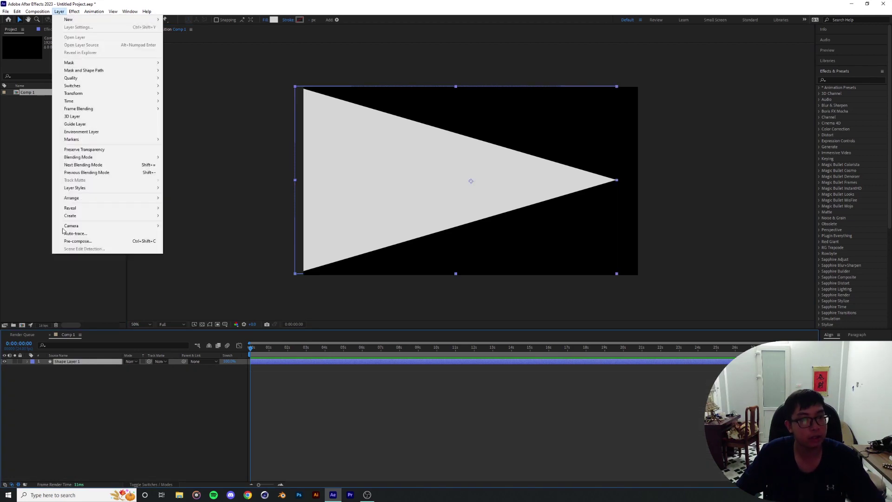
click(75, 245)
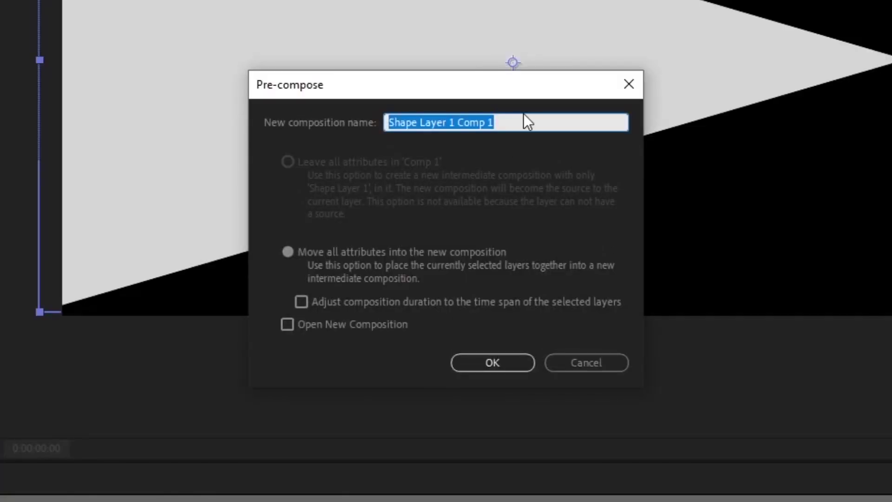
text(WAV)
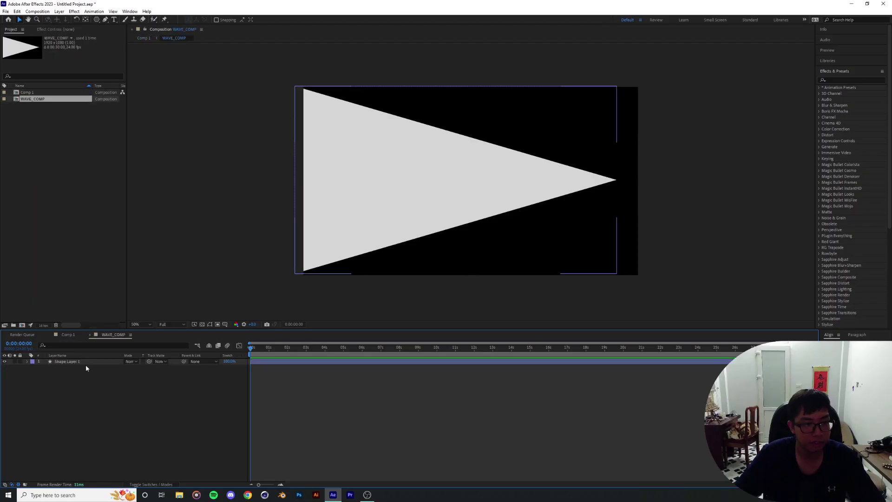
Step: Show the proportional grid and move the triangle layer to position 960, 545.5 so its tip meets the horizontal center line
click(85, 362)
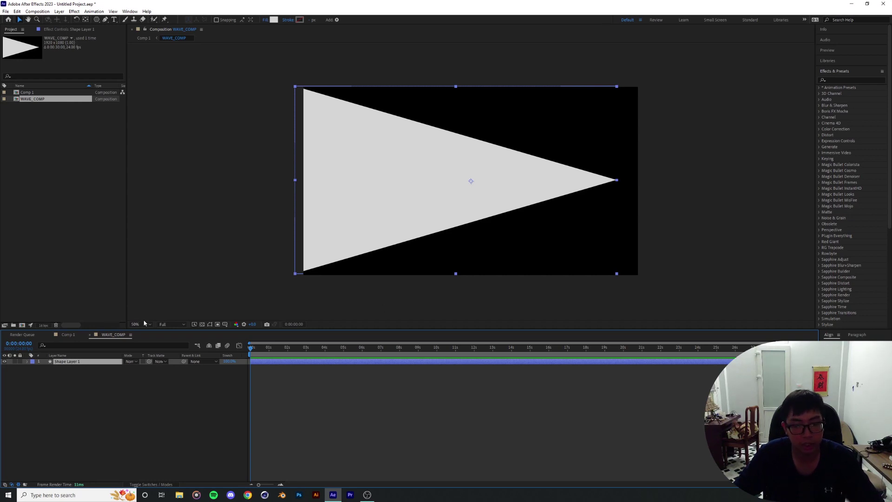
key(p)
click(225, 324)
click(231, 341)
scroll(545, 217, up, 1)
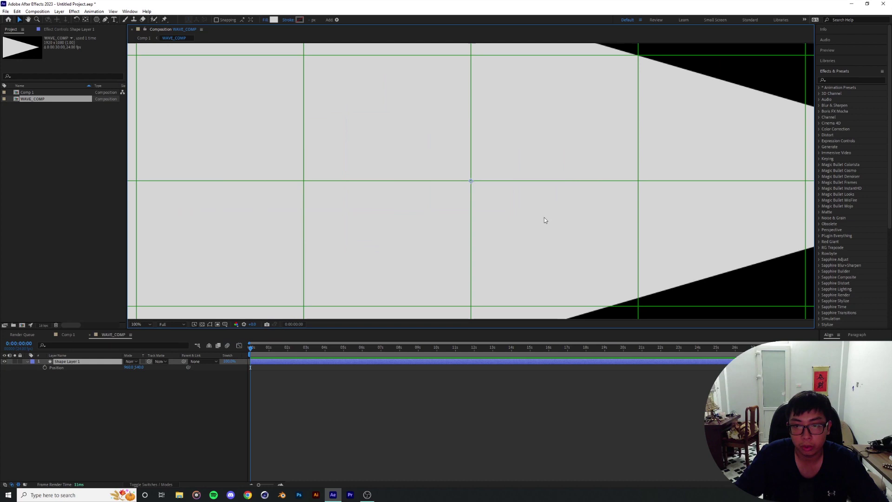
scroll(544, 217, down, 1)
drag(683, 206, 438, 225)
scroll(438, 225, up, 1)
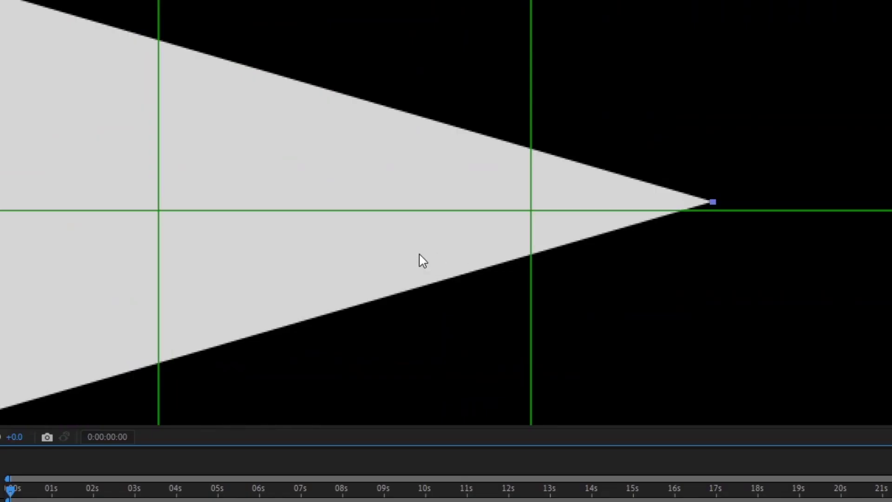
drag(417, 254, 415, 261)
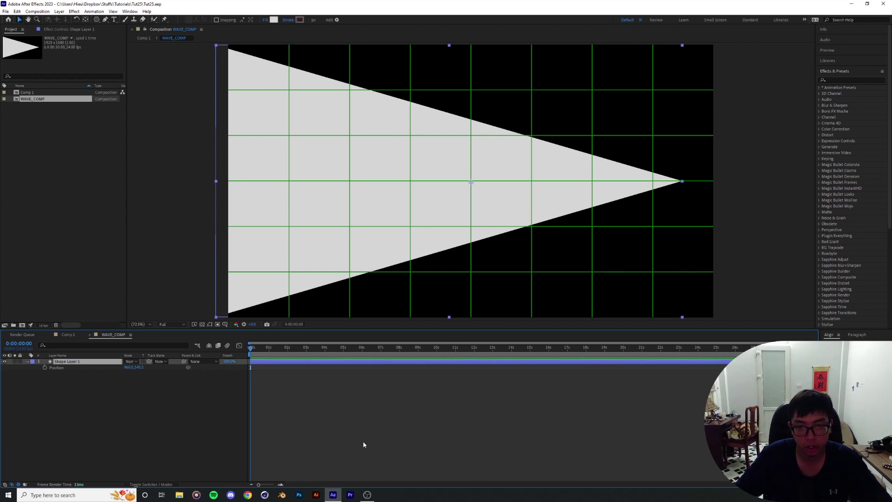
Step: Rename the triangle's shape layer to WAVE_1
text(WAVE)
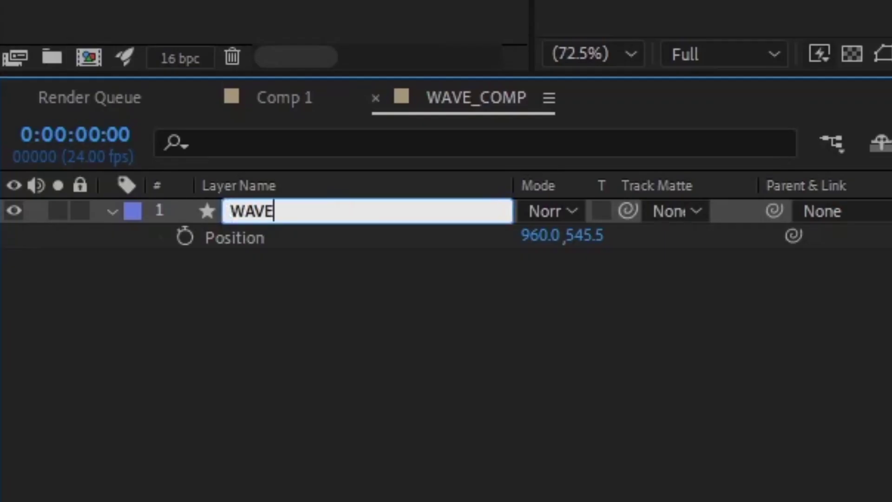
text(_1)
key(Return)
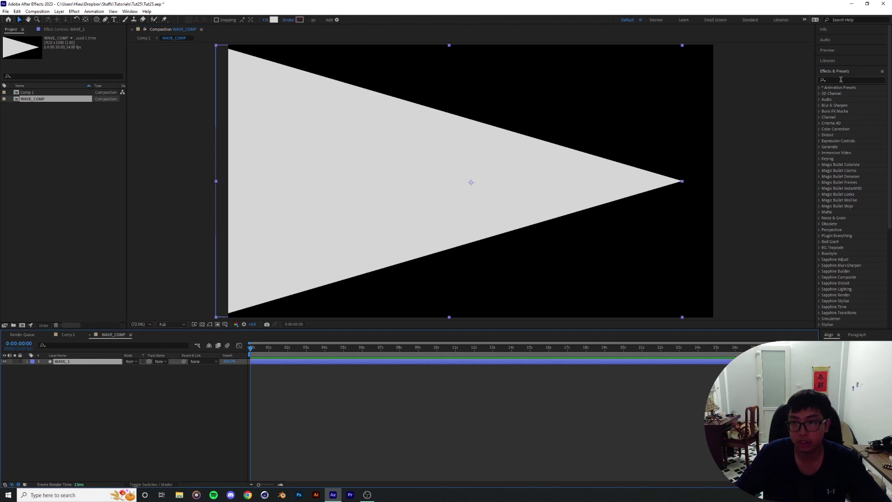
Step: Find the Wave Warp effect and apply it to the WAVE_1 layer
click(841, 79)
text(wave)
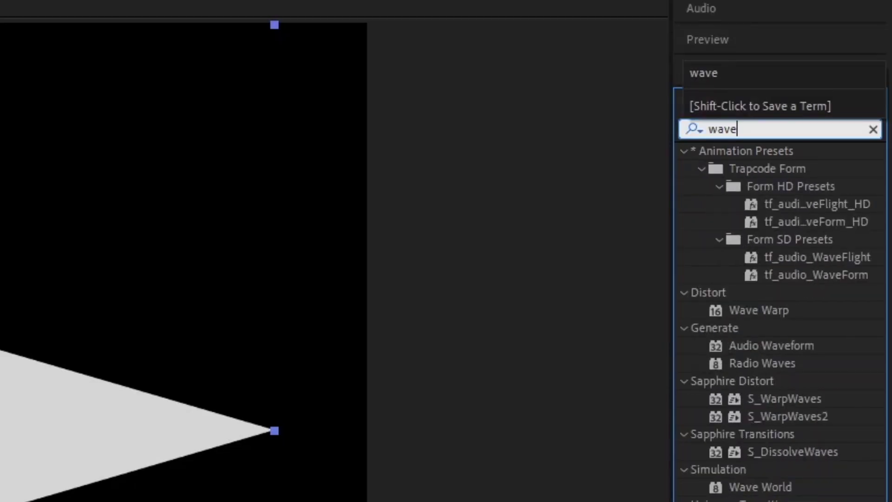
drag(760, 311, 63, 360)
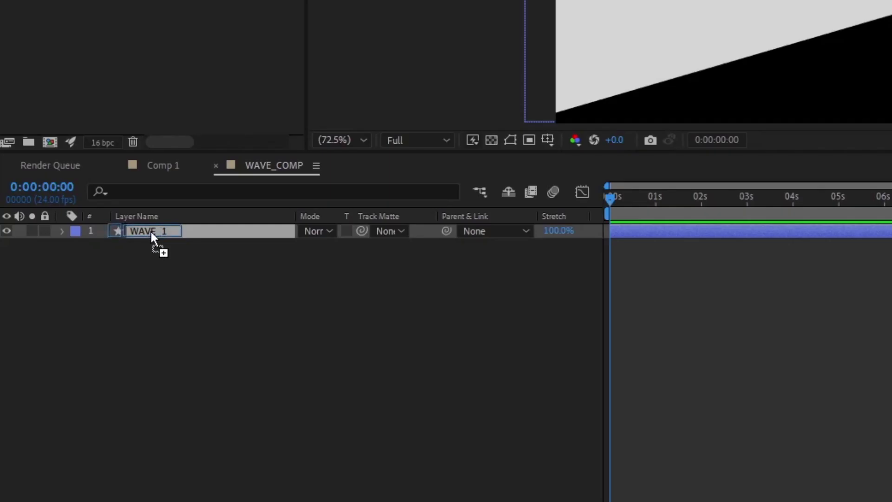
drag(149, 229, 151, 231)
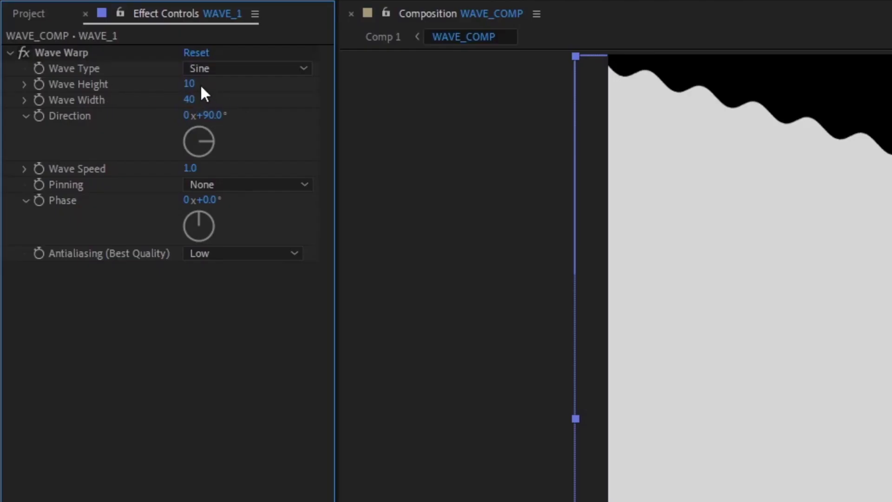
Step: Set the Wave Warp wave height to 16 and wave width to 272
drag(201, 86, 588, 123)
drag(193, 101, 317, 102)
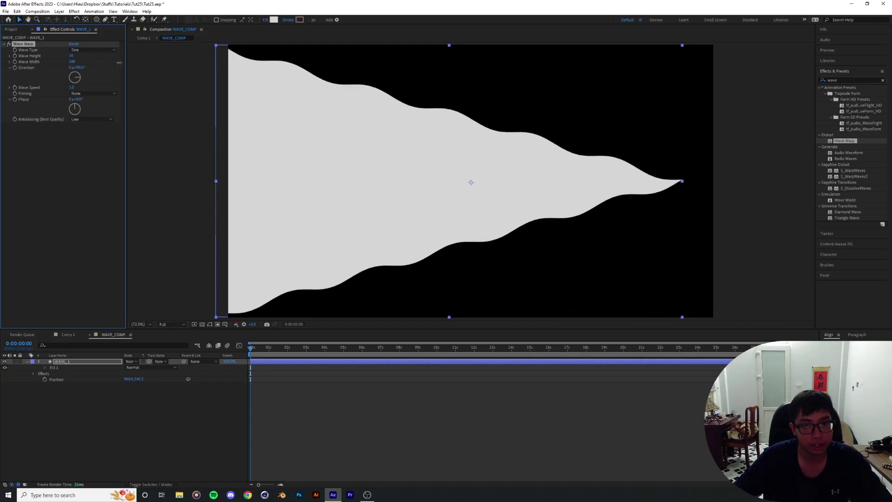
drag(120, 63, 158, 68)
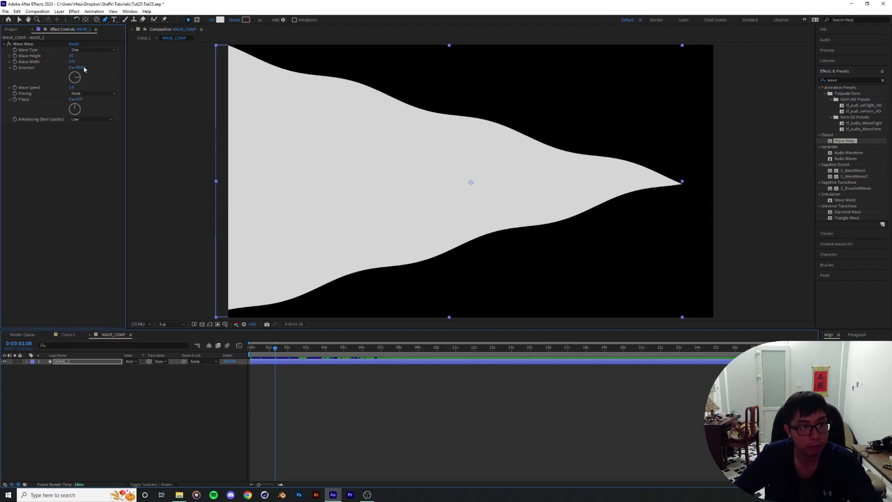
Step: Set the Wave Warp direction to -90° and the wave speed to 3, and preview the animation
click(79, 67)
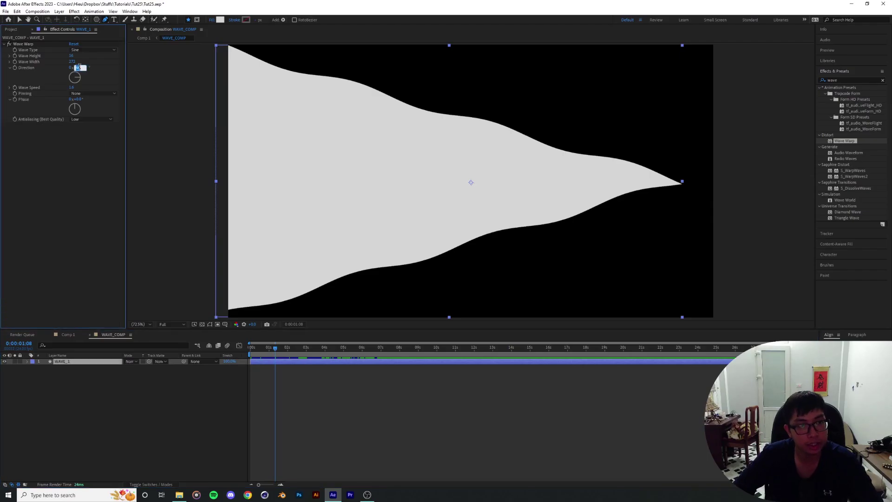
text(90)
key(Return)
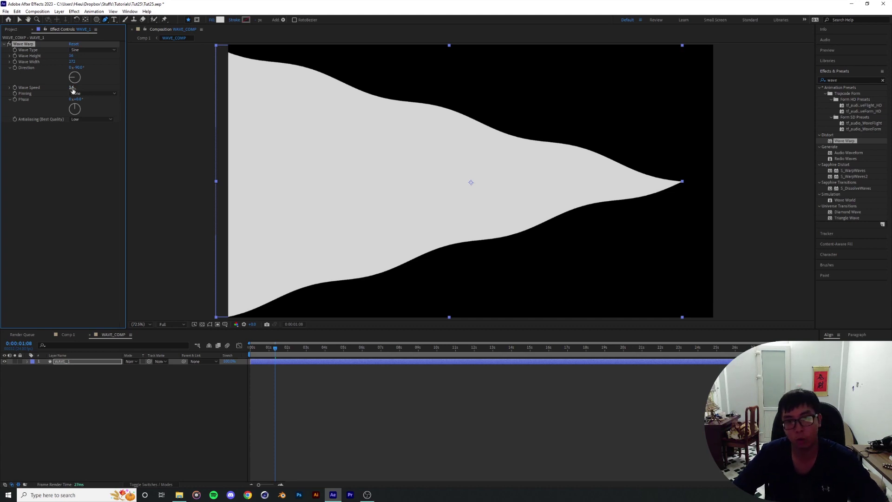
drag(72, 88, 123, 91)
key(space)
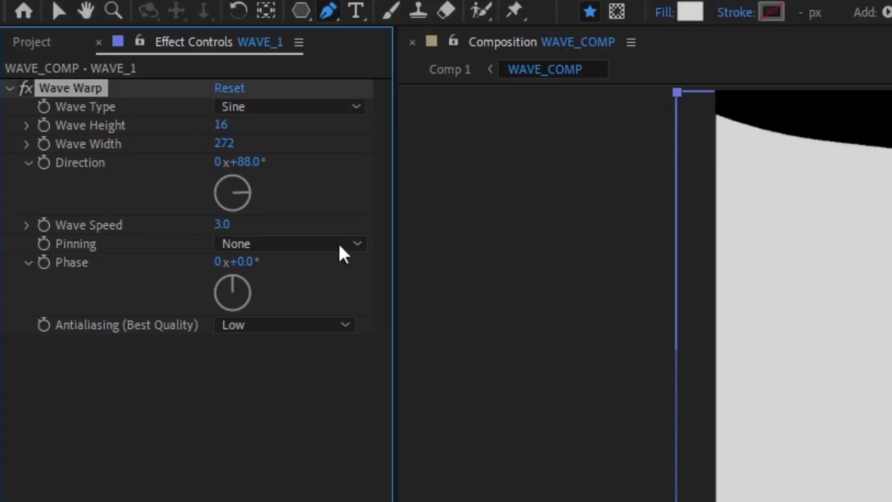
Step: Change the Wave Warp direction back to -90°
click(246, 162)
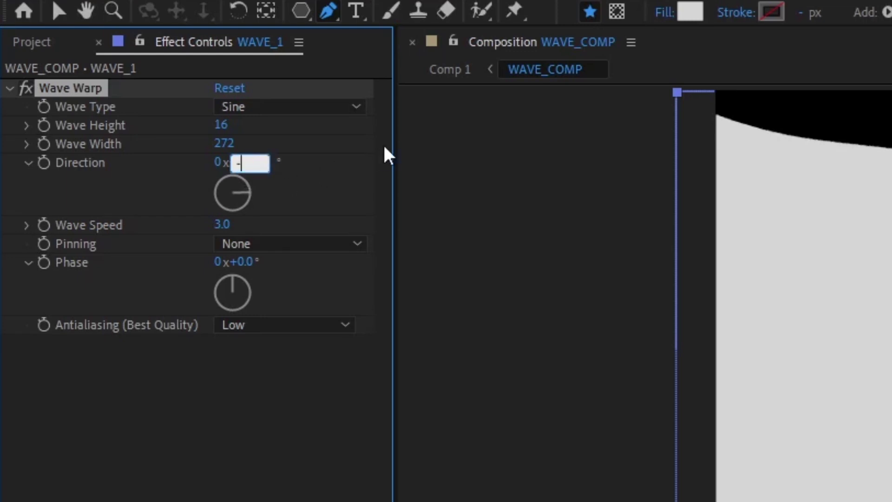
text(-90)
key(Return)
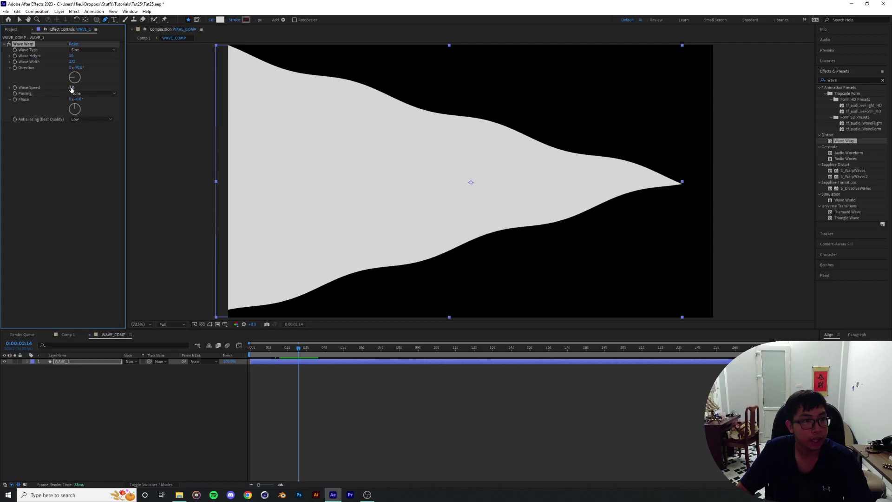
Step: Convert the WAVE_1 layer's Polystar Path 1 to a Bezier path
click(27, 362)
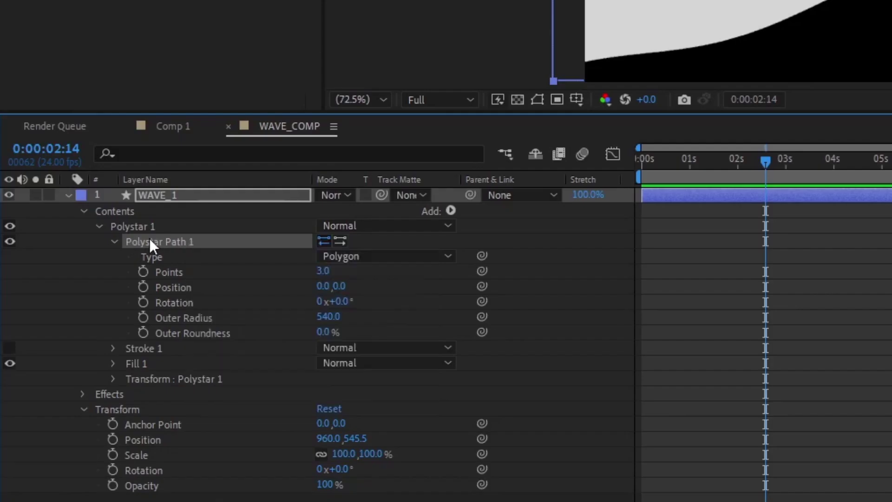
right_click(152, 299)
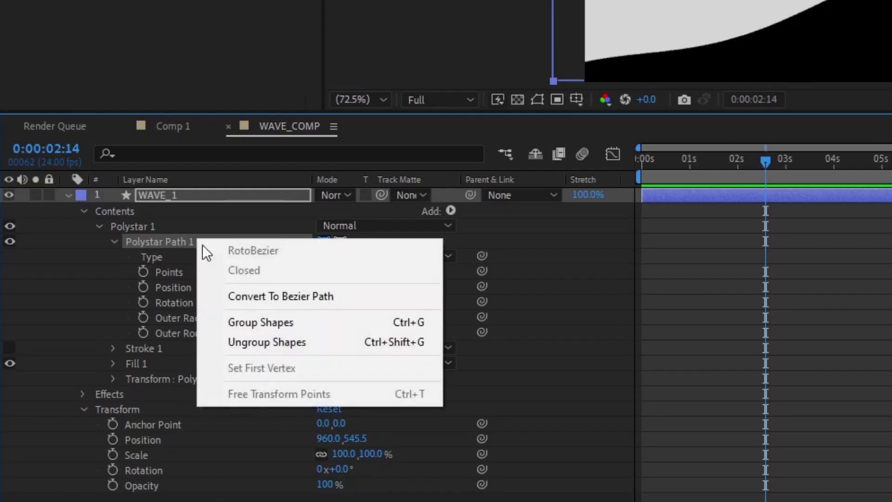
click(302, 300)
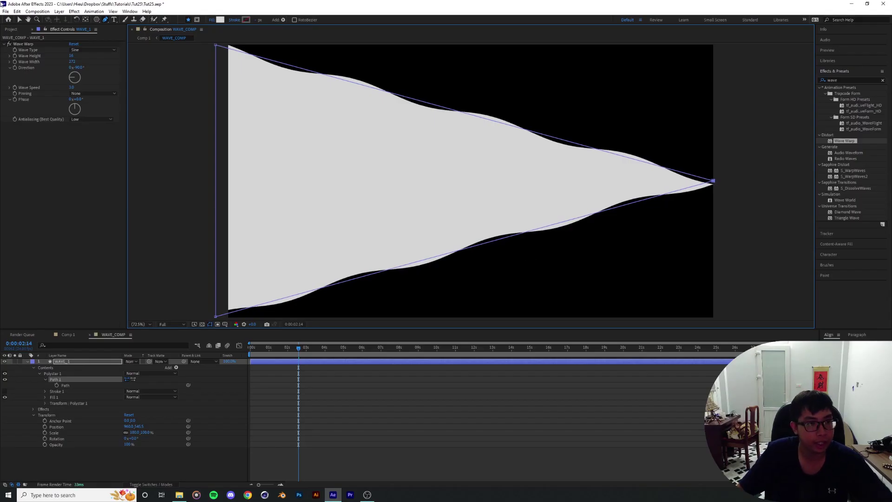
Step: Set the Wave Warp pinning on WAVE_1 to Right Edge and preview the animation
click(27, 91)
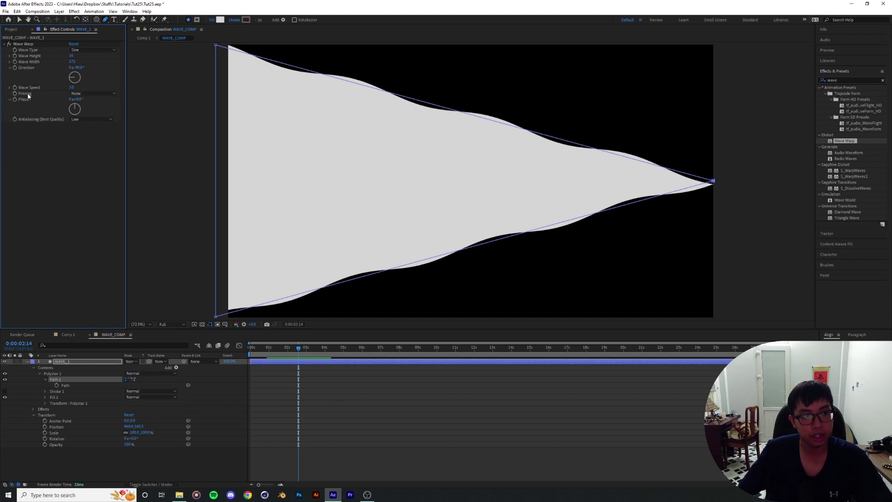
click(78, 93)
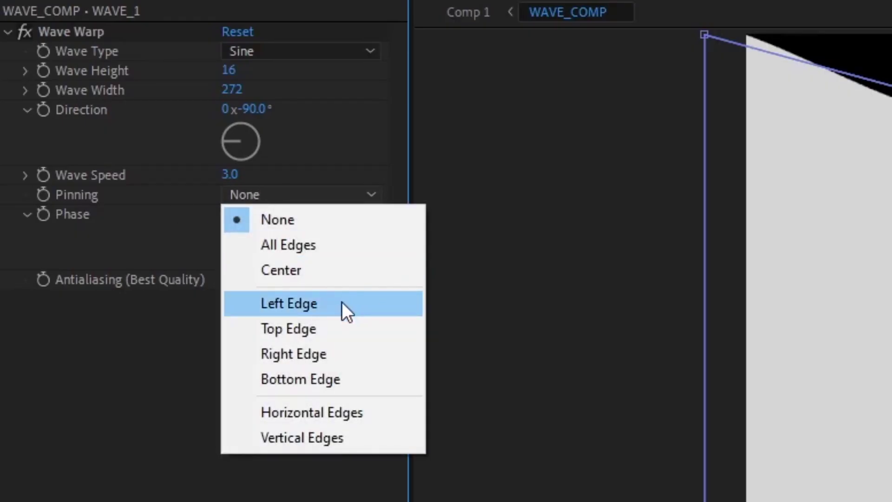
click(341, 303)
click(320, 195)
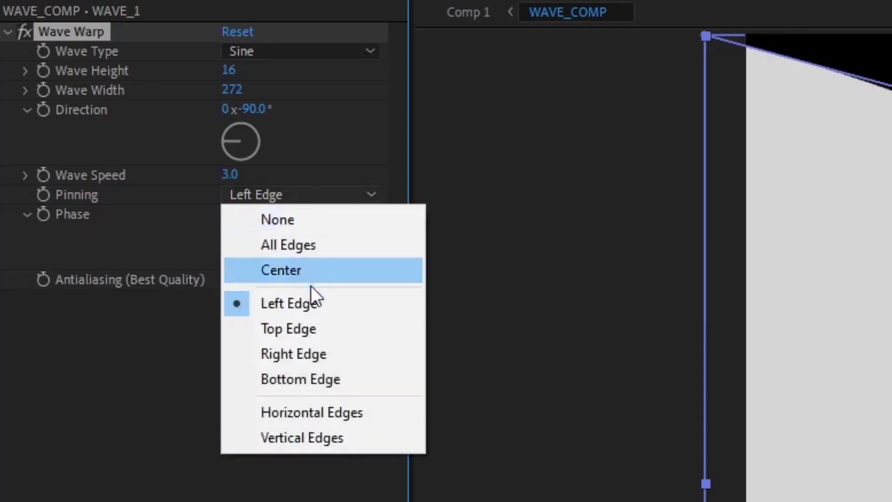
click(309, 354)
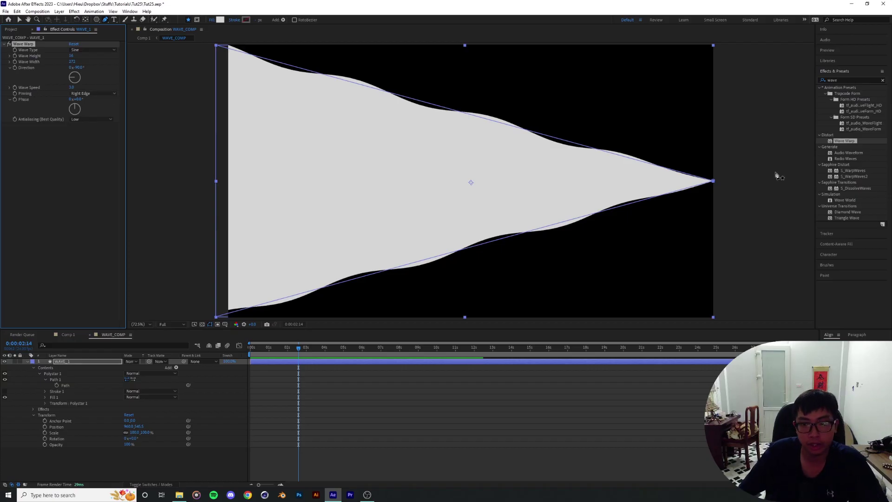
click(91, 94)
click(95, 145)
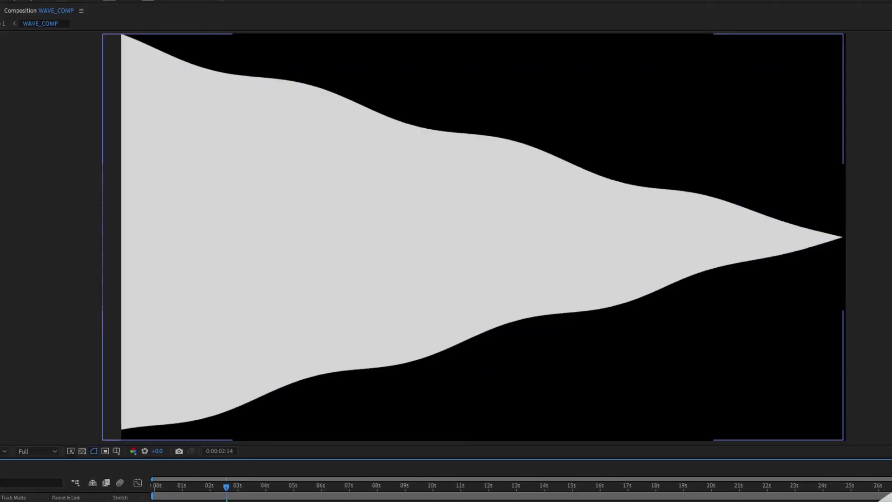
key(space)
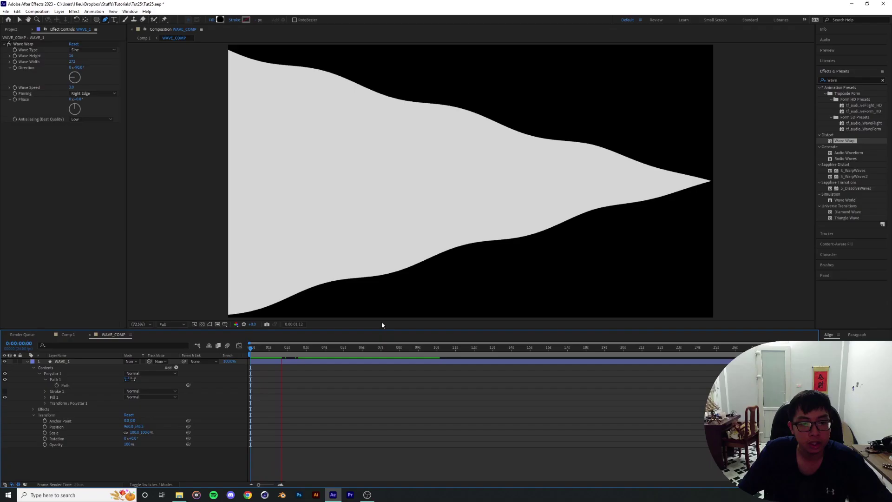
Step: Adjust the Wave Warp effect to a wave speed of 2.2, a wave height of 64 and a wave width of 274
drag(195, 486, 167, 486)
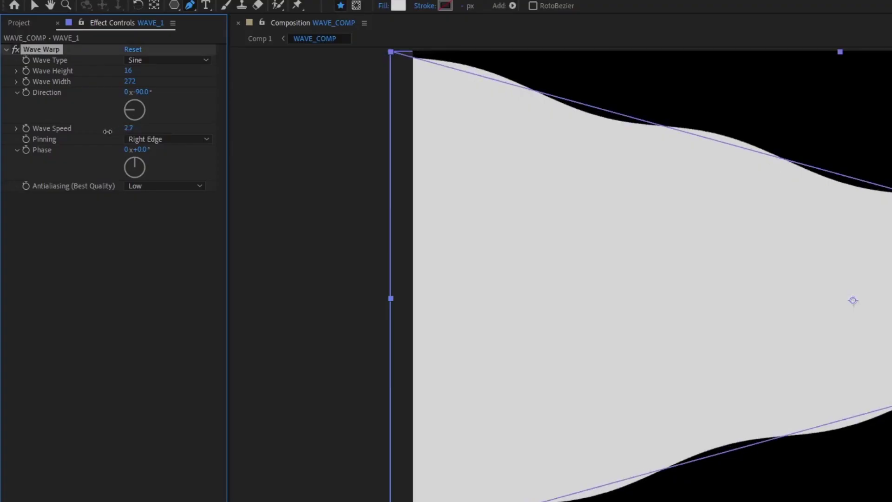
drag(129, 71, 146, 70)
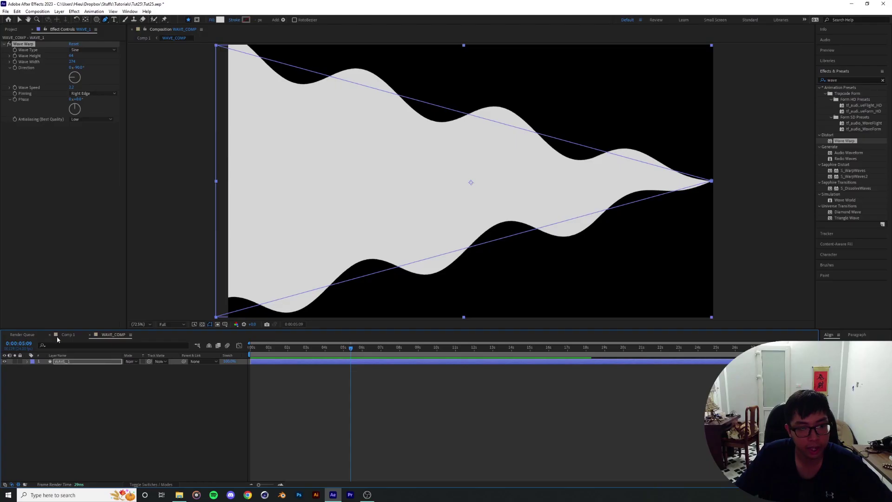
Step: Find the Mirror effect and apply it to the WAVE_COMP layer in Comp 1
click(65, 335)
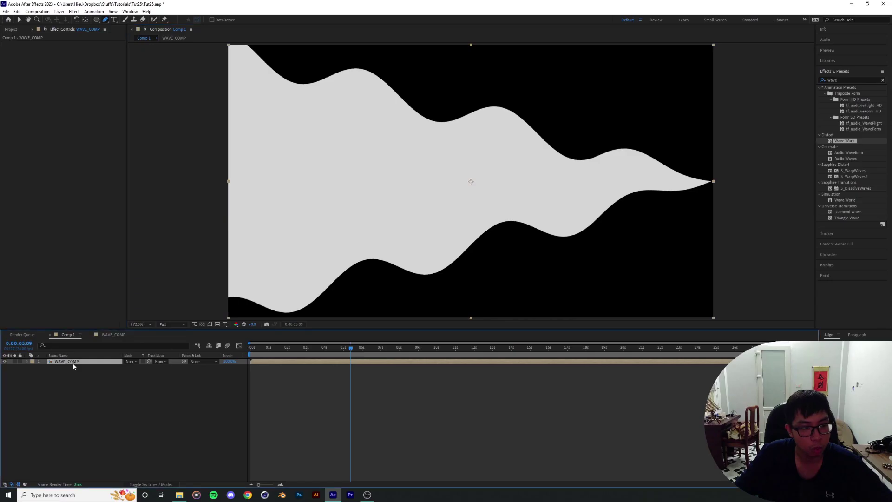
drag(847, 80, 746, 77)
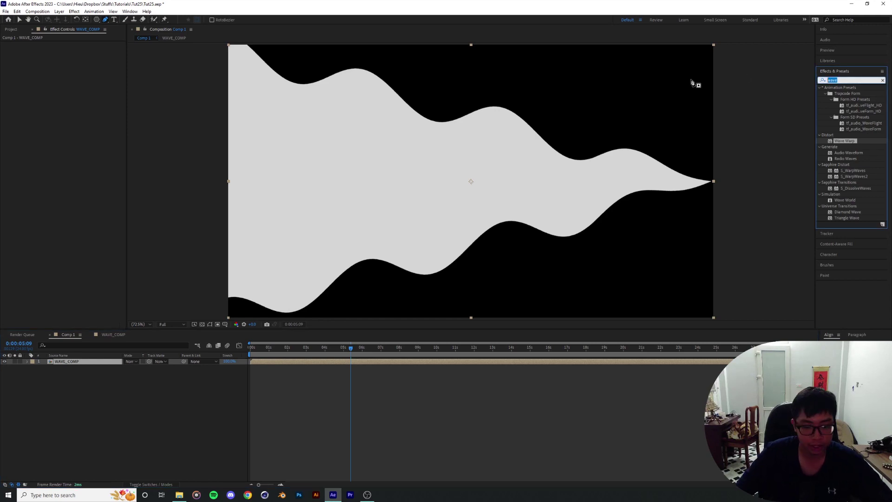
text(mirror)
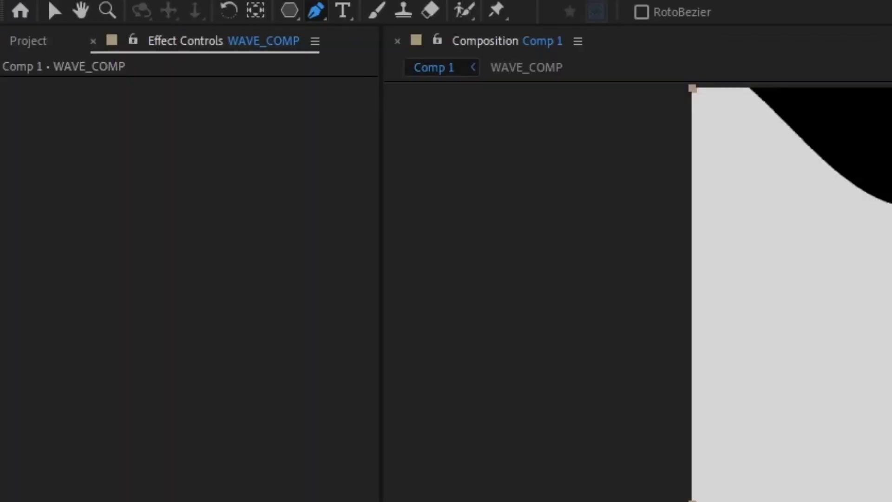
drag(891, 420, 216, 420)
key(v)
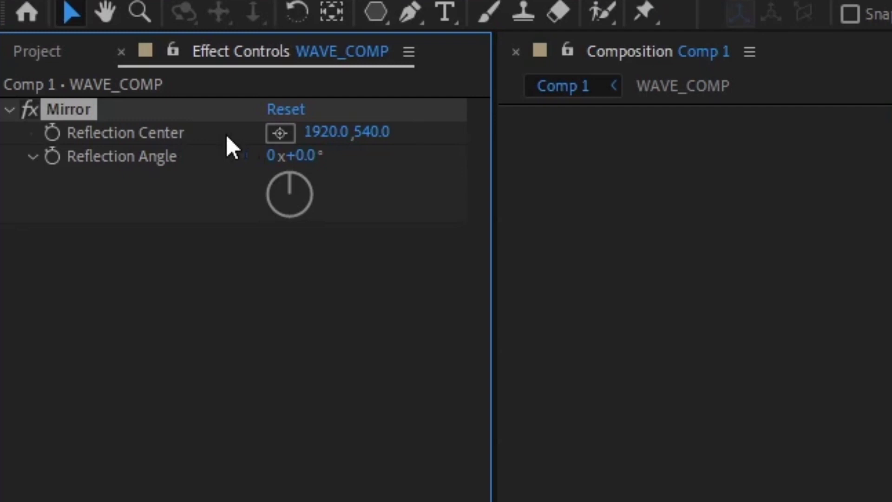
Step: Set the Mirror effect's reflection center to 960, 540
drag(364, 133, 343, 136)
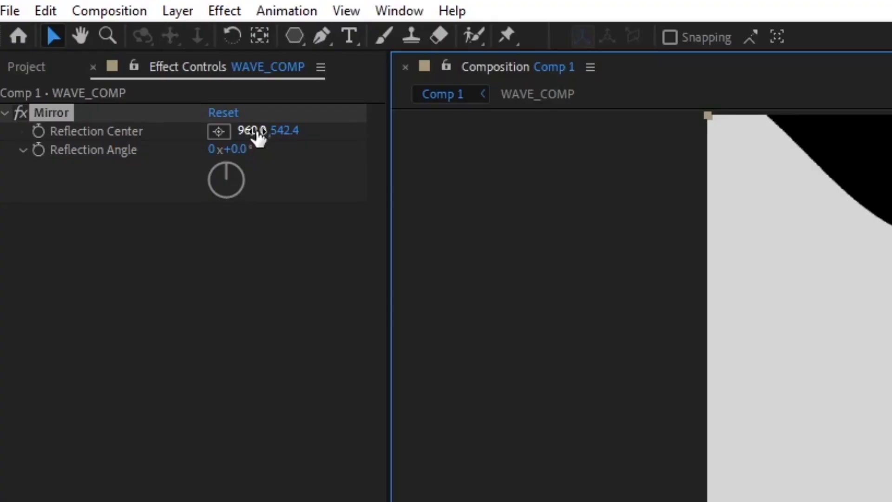
click(287, 131)
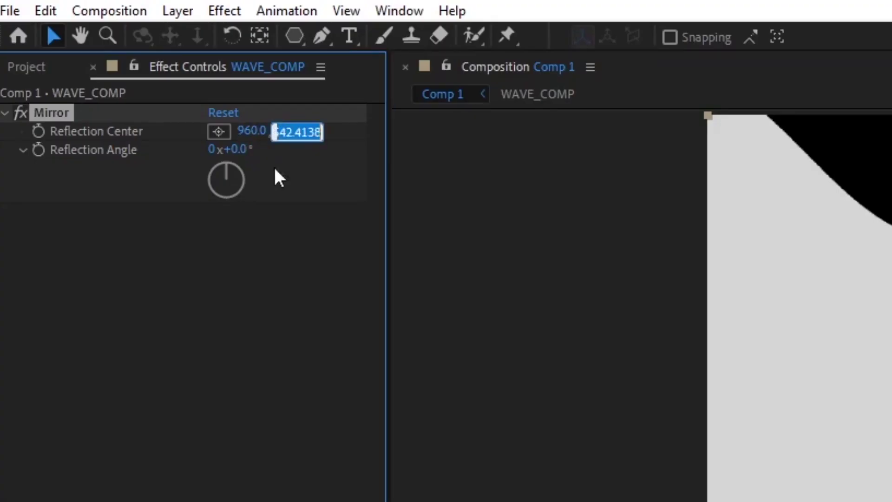
text(540)
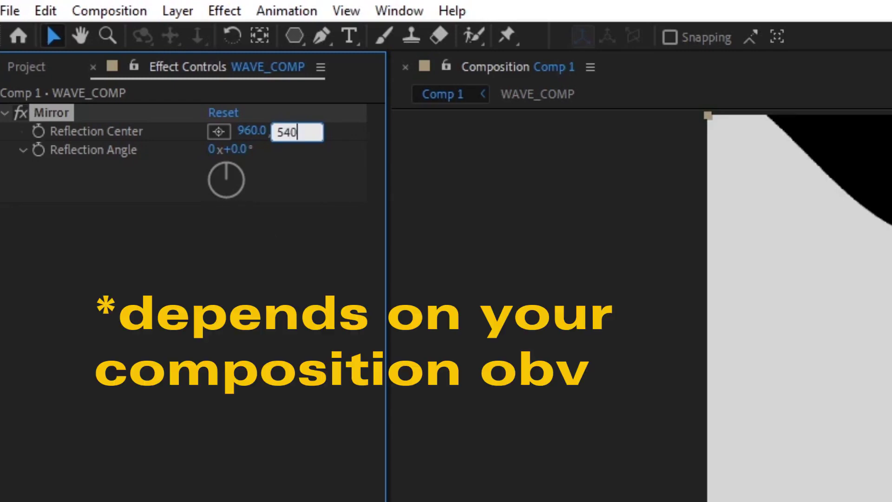
key(Return)
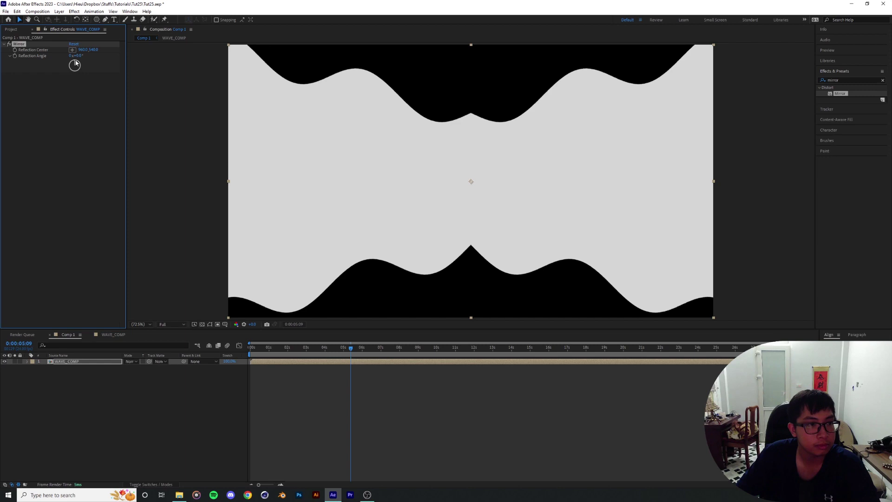
Step: Set the Mirror effect's reflection angle to 90° and preview the symmetrical wave in Comp 1
drag(212, 108, 235, 115)
drag(85, 66, 88, 69)
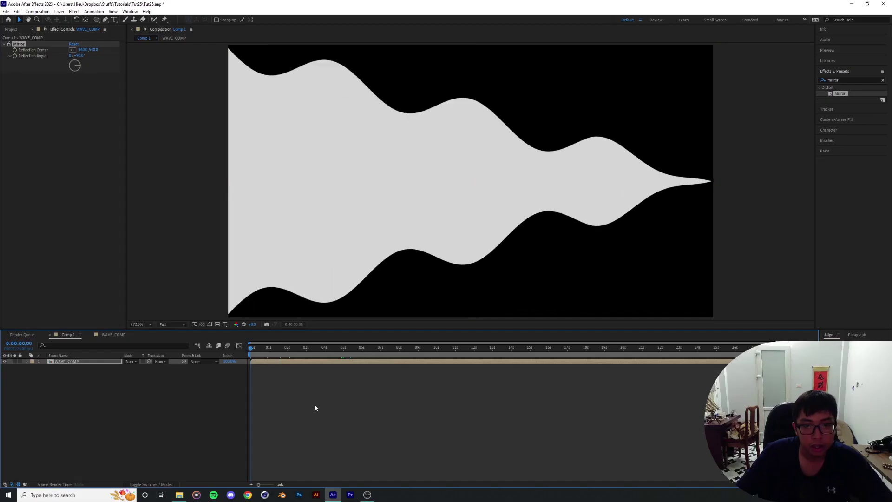
key(space)
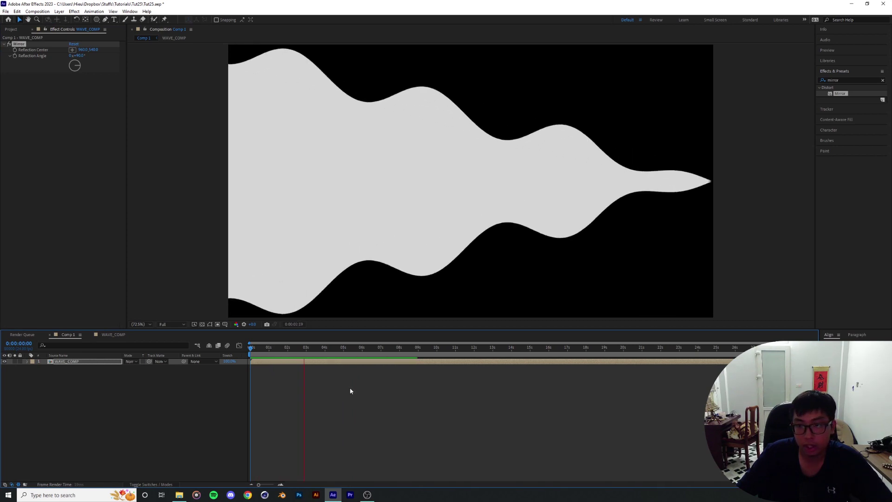
Step: Inspect the triangle's pointed tip up close in WAVE_COMP and nudge the WAVE_1 shape slightly down
scroll(549, 226, up, 1)
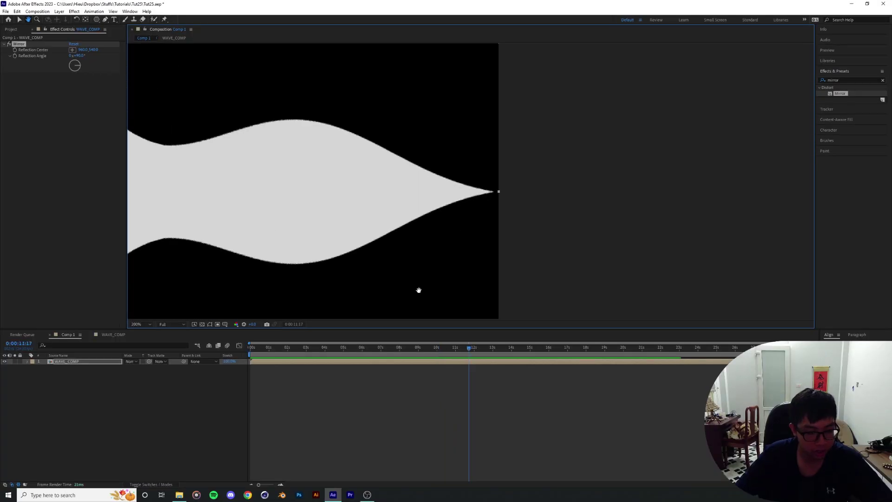
click(112, 335)
scroll(653, 226, up, 2)
drag(653, 227, 437, 233)
scroll(439, 221, up, 2)
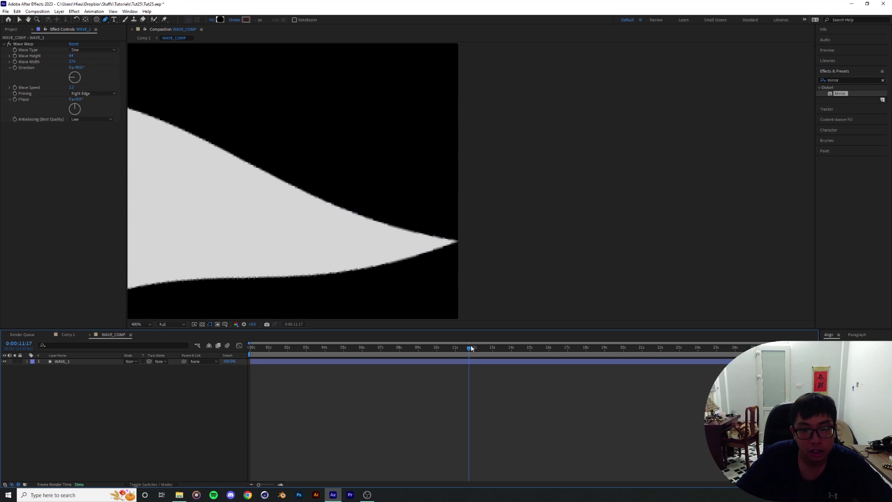
drag(458, 449, 303, 472)
drag(392, 359, 428, 359)
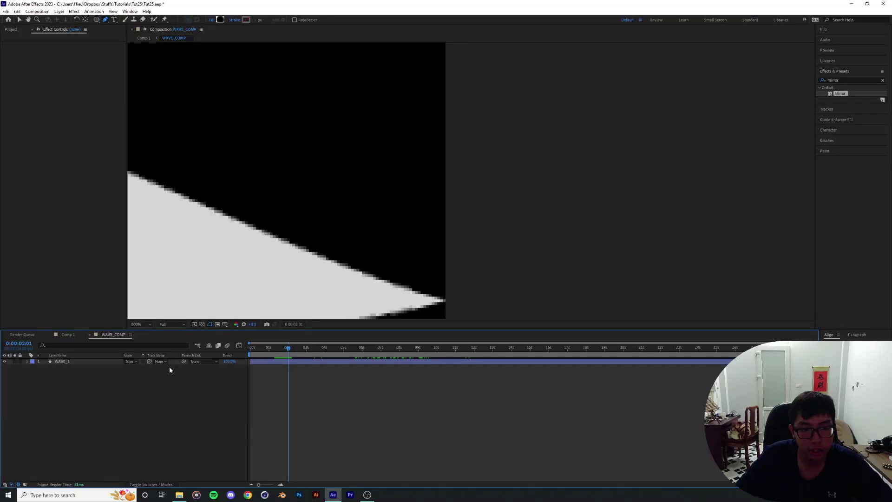
click(78, 362)
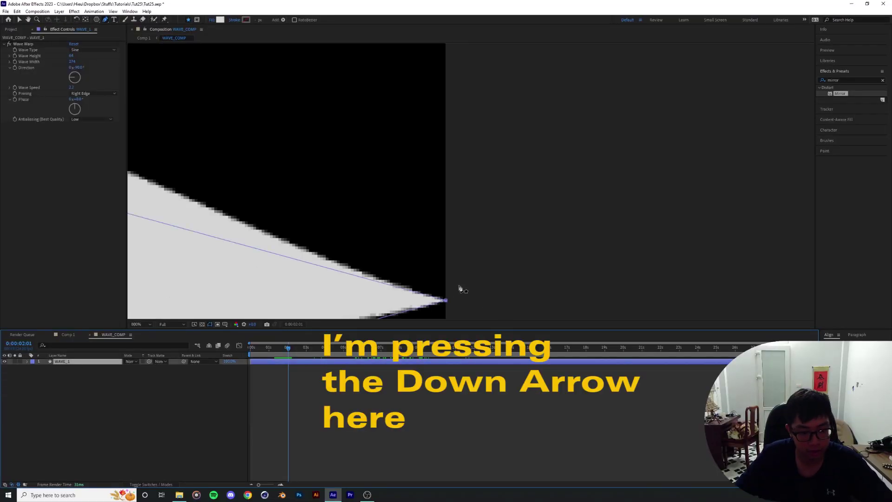
drag(475, 292, 483, 154)
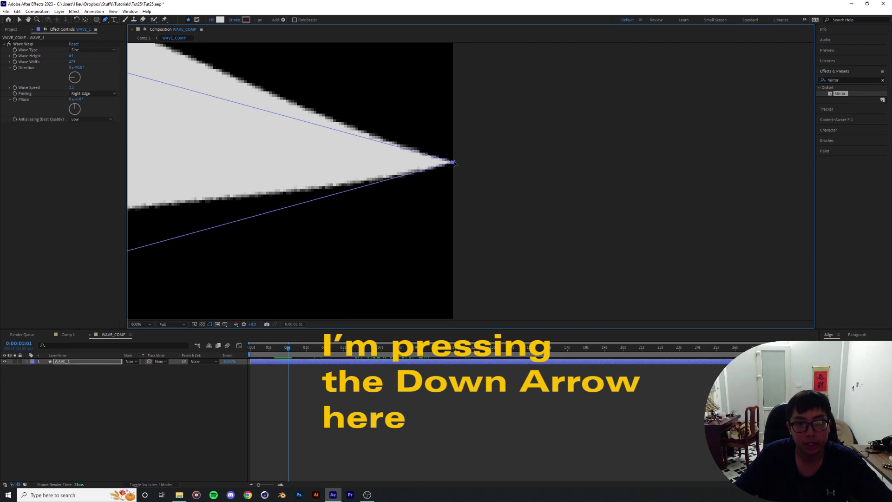
key(Down)
Step: Return to Comp 1 and preview the mirrored wave with the adjusted tip
click(73, 335)
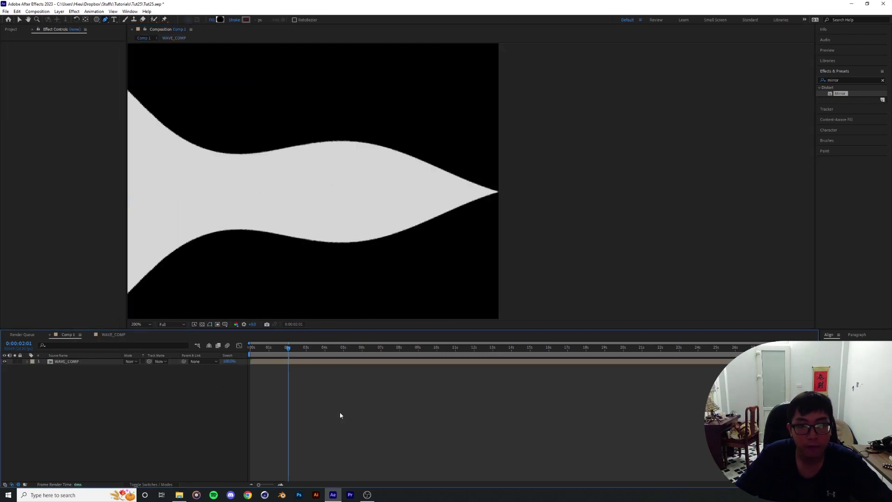
key(space)
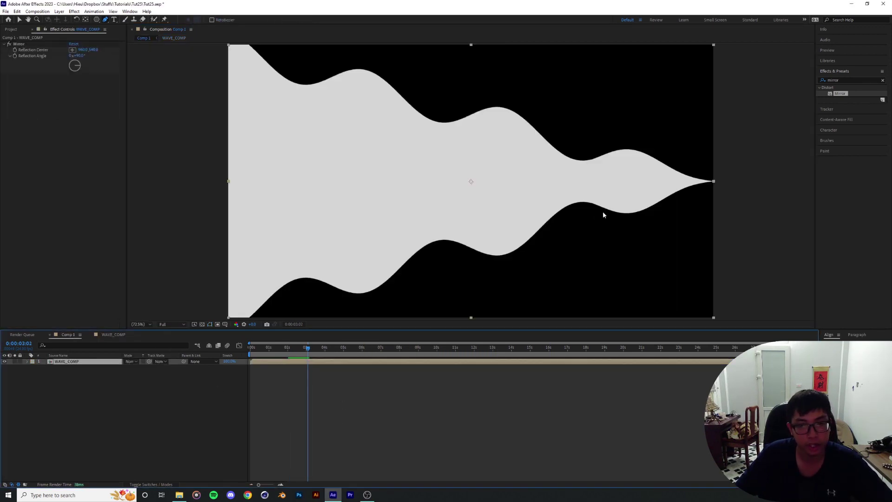
drag(603, 211, 483, 213)
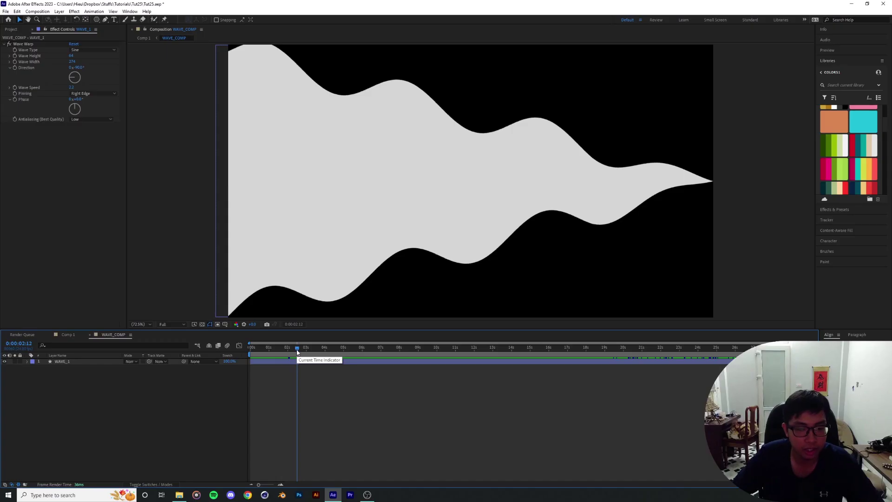
Step: Move the playhead to 0:00:01:11 in WAVE_COMP and select the WAVE_1 layer
drag(297, 352, 275, 354)
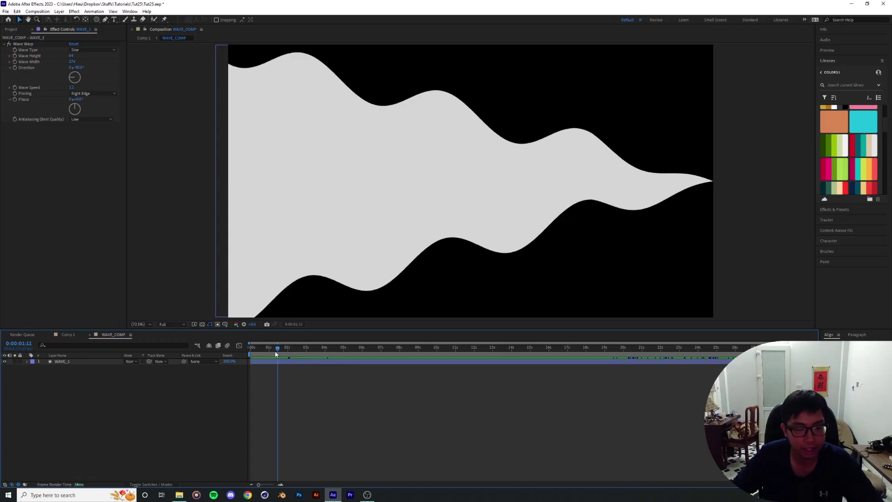
click(62, 362)
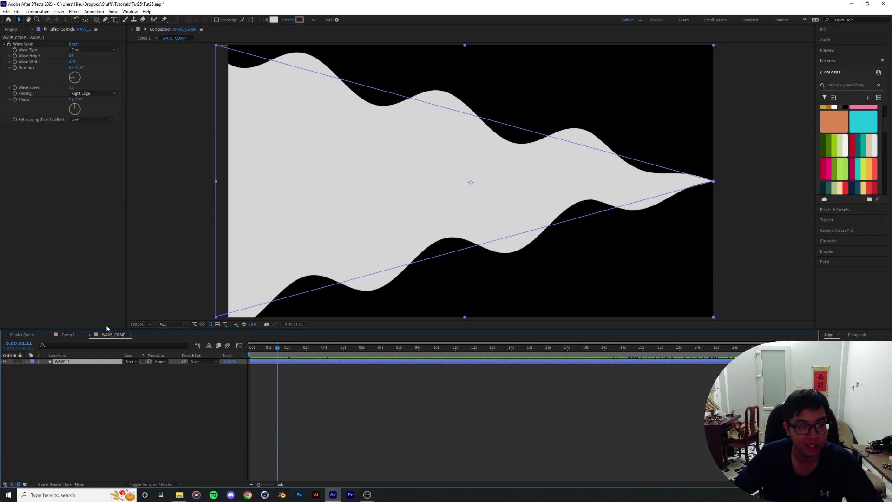
click(68, 335)
click(113, 335)
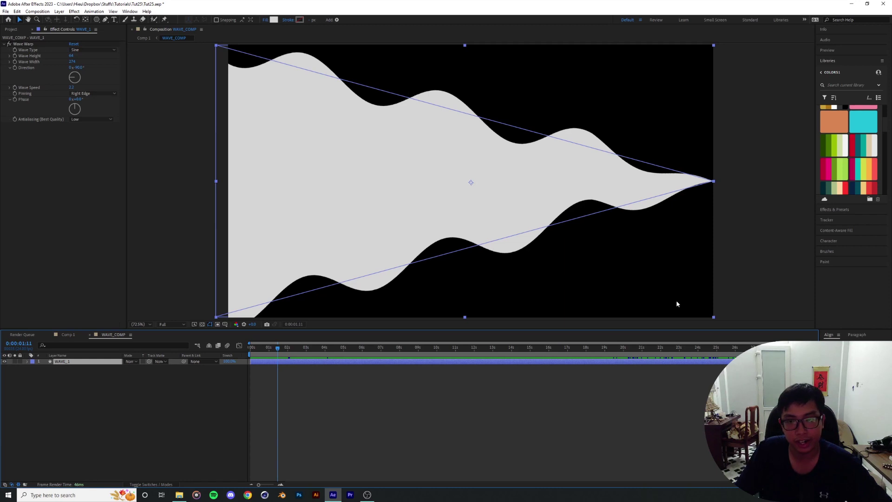
click(84, 408)
click(68, 363)
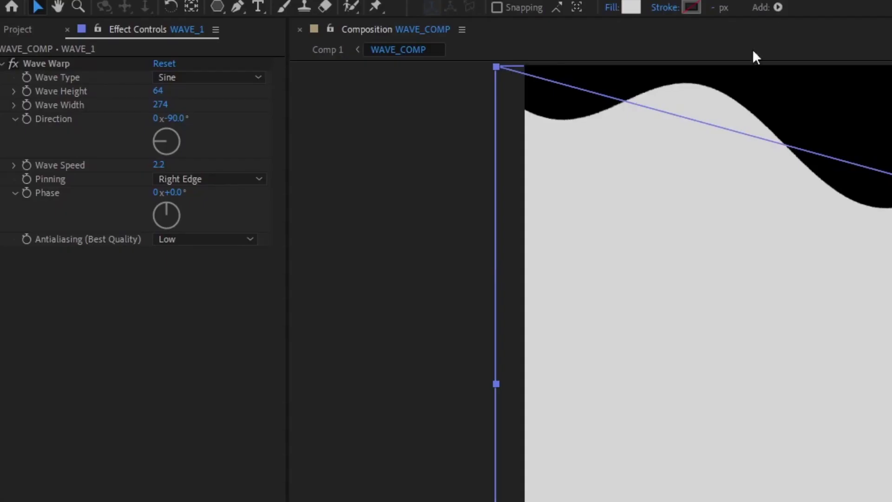
Step: Set the WAVE_1 shape's fill to the turquoise swatch sampled from the COLORS1 library's palettes
click(630, 8)
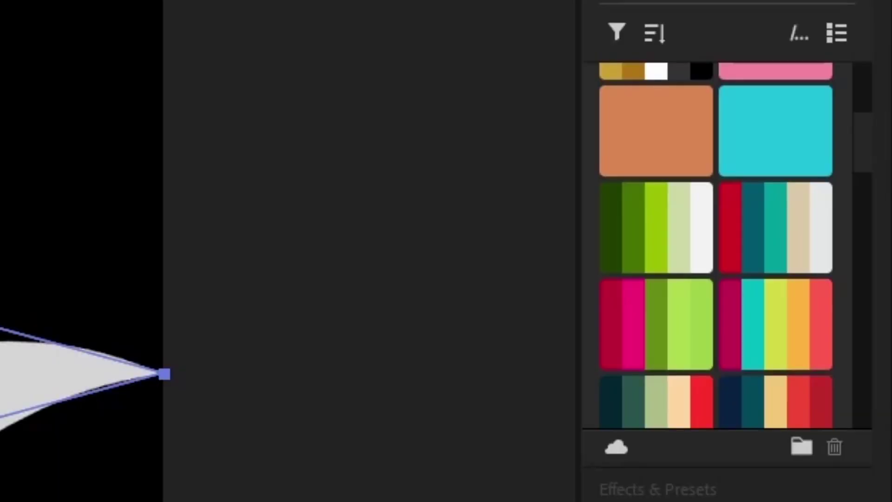
scroll(785, 241, down, 3)
scroll(759, 250, down, 3)
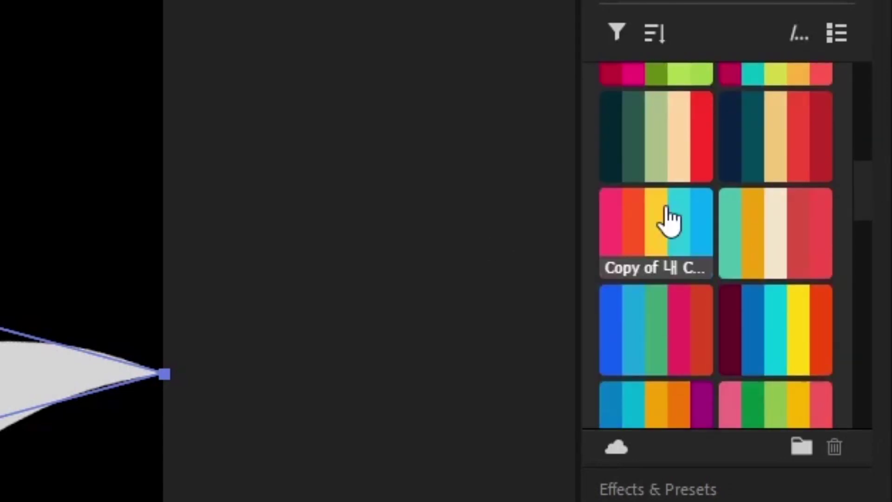
scroll(674, 152, down, 3)
scroll(683, 249, up, 3)
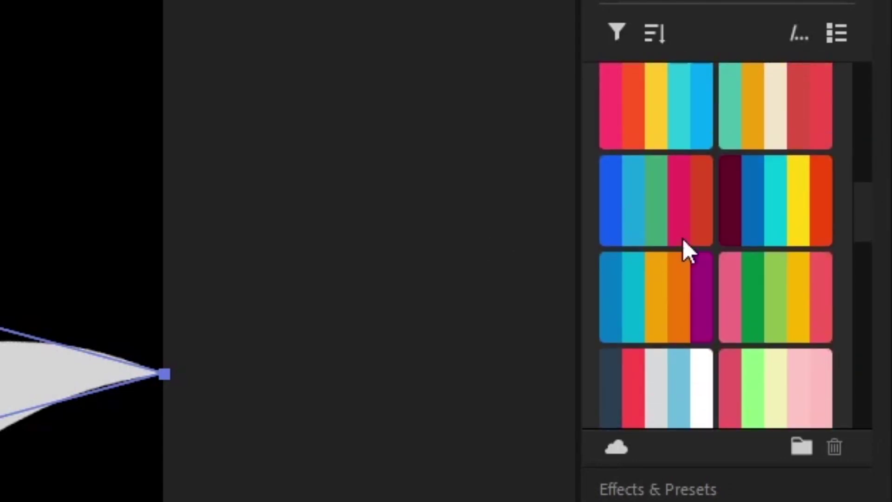
scroll(678, 307, down, 3)
scroll(667, 298, up, 3)
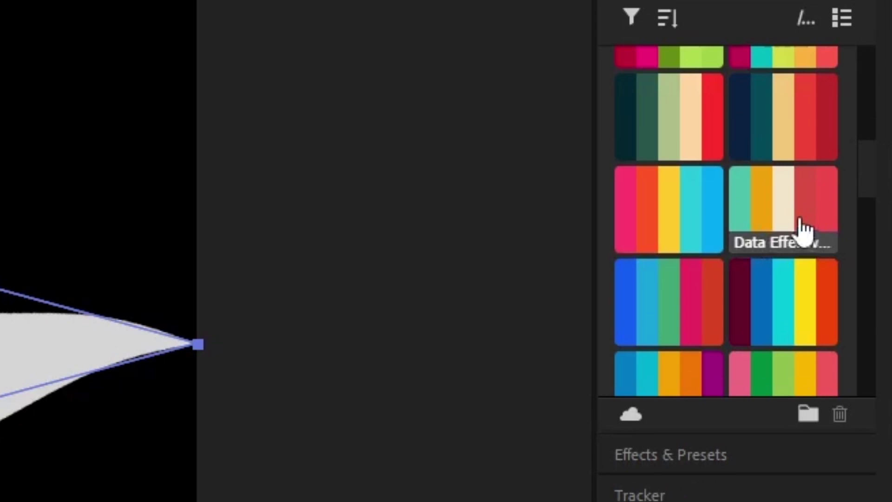
scroll(759, 224, down, 1)
scroll(764, 209, down, 12)
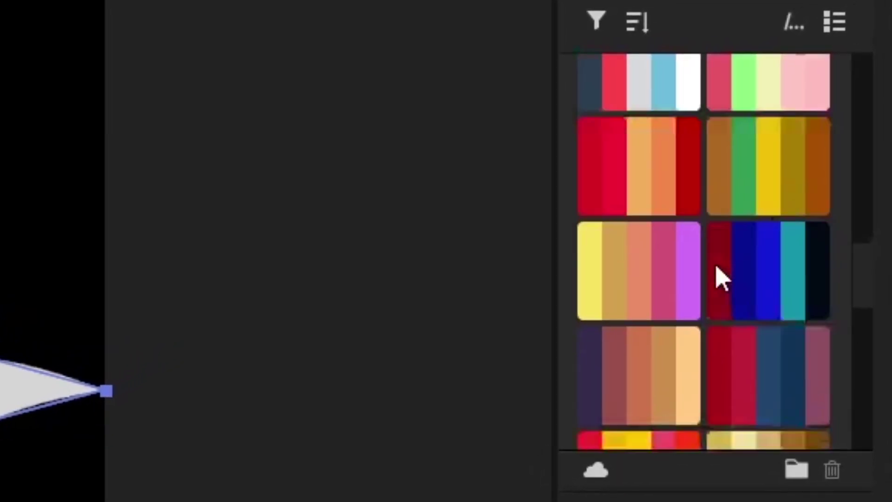
scroll(732, 263, up, 10)
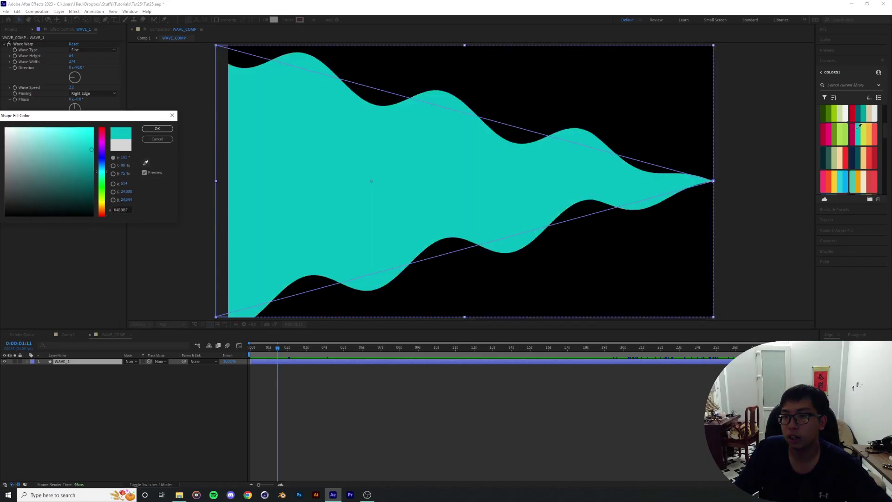
click(859, 126)
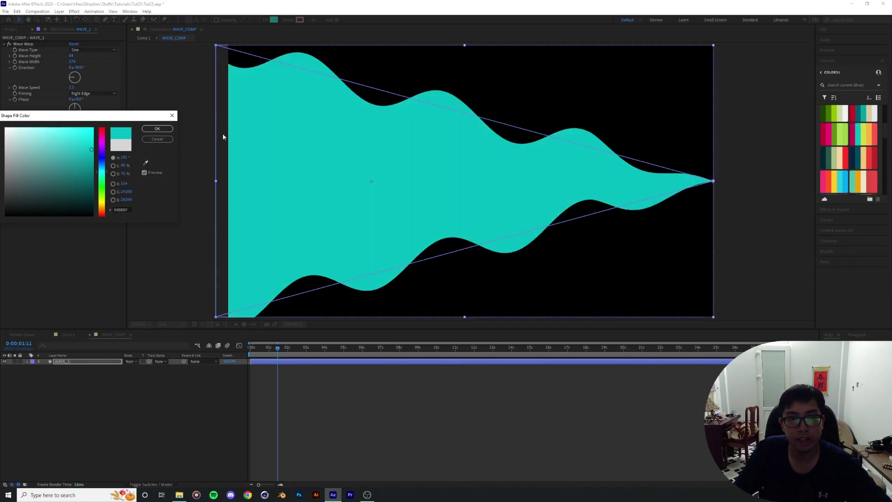
click(166, 128)
Step: Duplicate WAVE_1 and turn the copy, WAVE_2, into an outline with a white FFFFFF stroke of 7 px and no fill
key(ctrl+d)
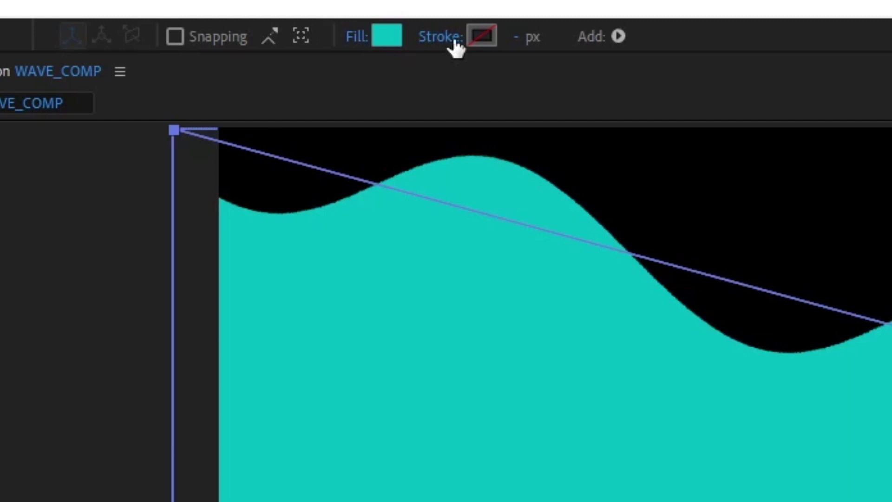
click(299, 20)
text(FFFFFF)
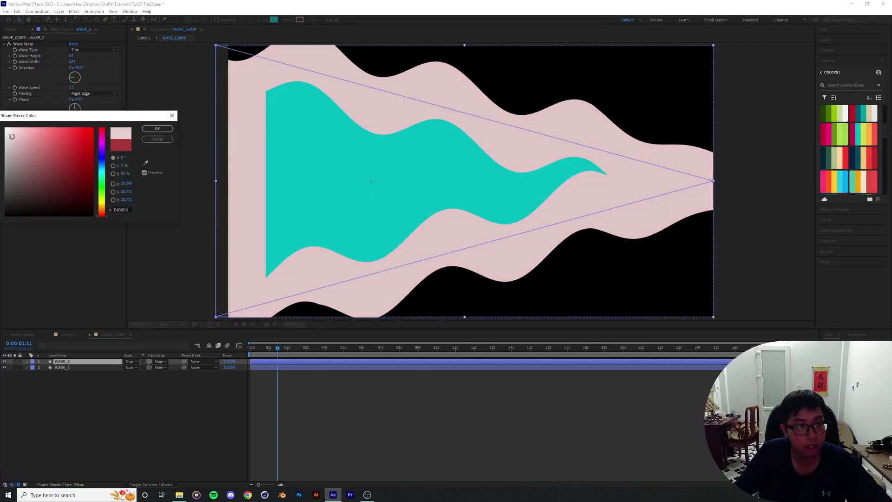
click(157, 127)
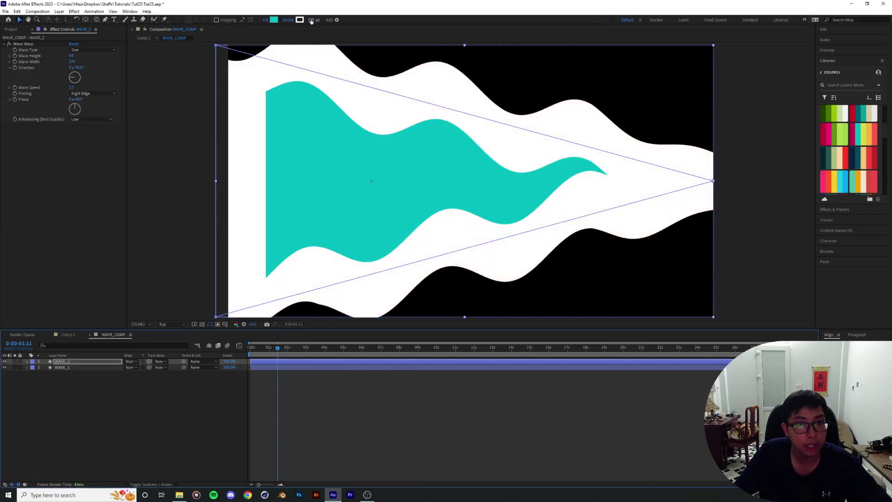
drag(312, 20, 249, 18)
click(265, 20)
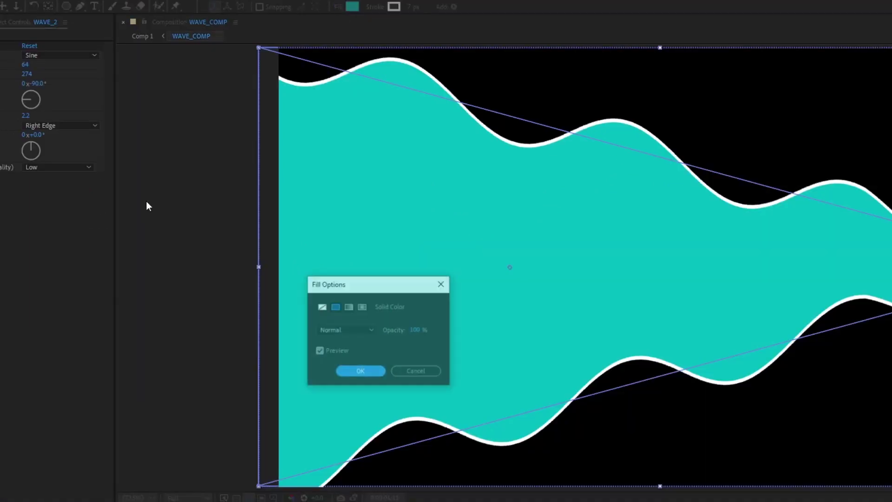
click(362, 373)
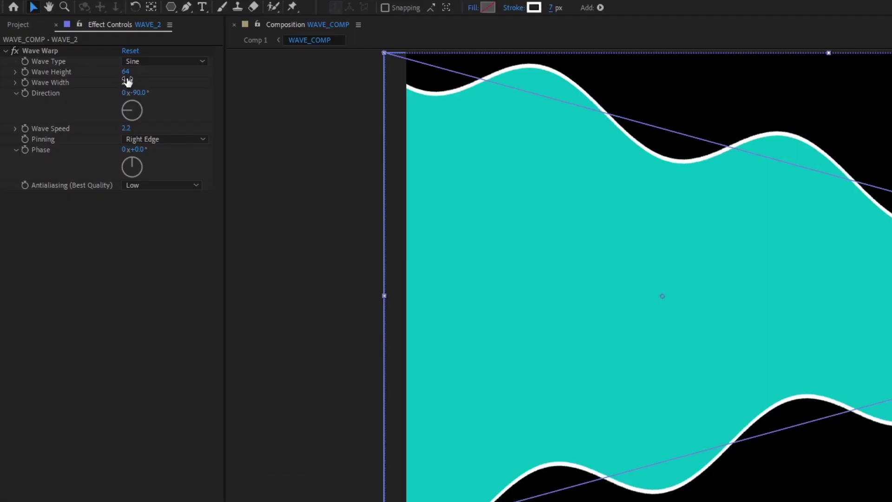
Step: Increase the Wave Warp width and lower the wave speed on WAVE_2 to offset the outline from the turquoise wave
drag(129, 82, 752, 108)
drag(126, 128, 71, 131)
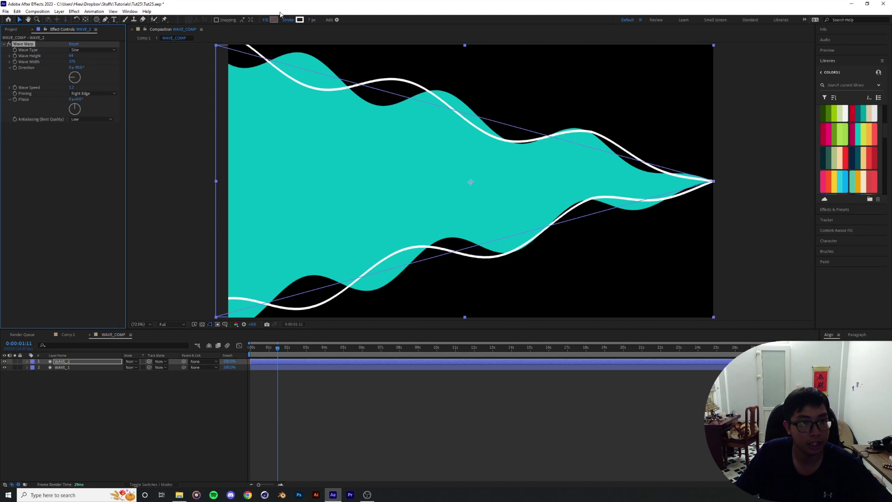
drag(308, 21, 311, 22)
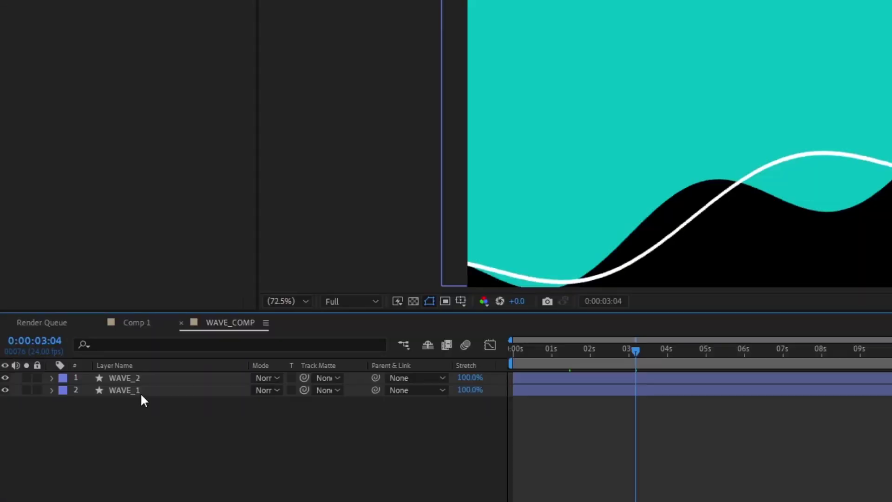
Step: Add an Inner Glow layer style to the WAVE_1 layer
click(69, 367)
click(52, 390)
right_click(138, 390)
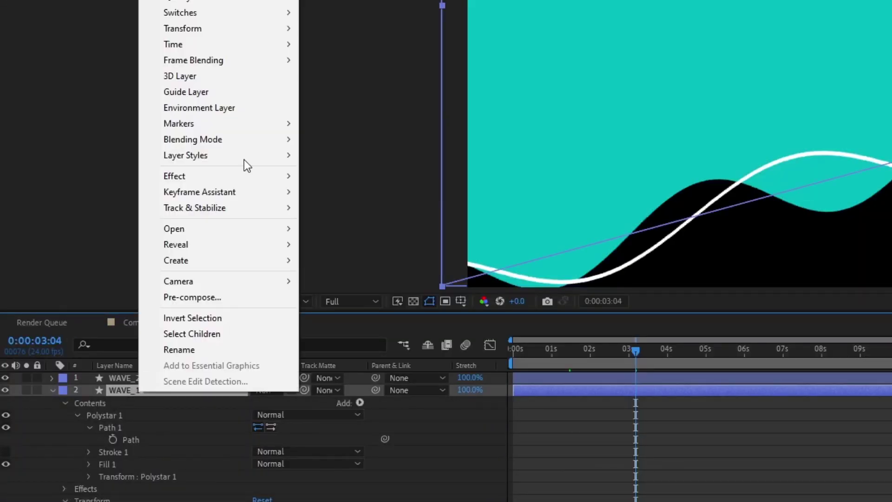
mouse_move(219, 158)
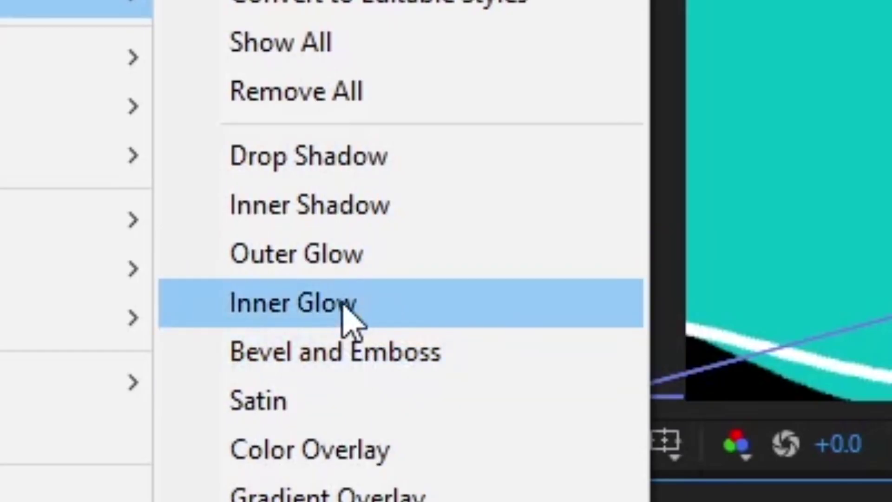
click(346, 307)
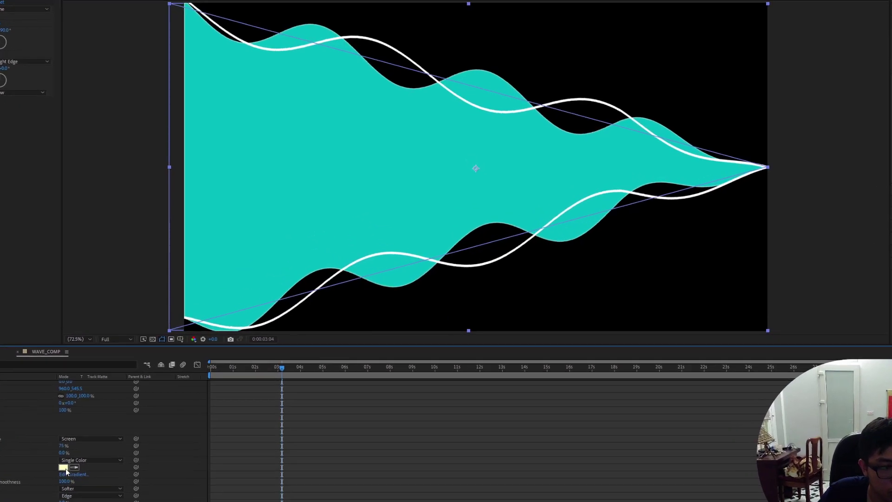
Step: Set WAVE_1's Inner Glow to the Overlay blend mode with a size of about 107
drag(87, 492, 112, 490)
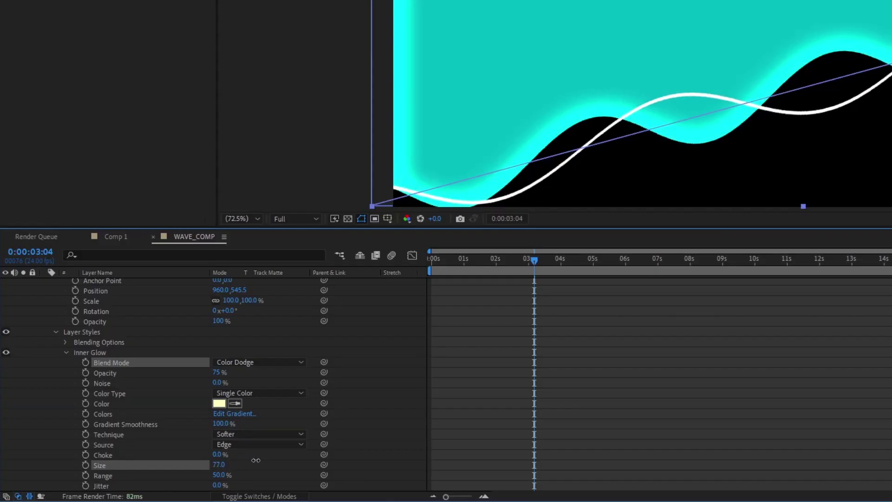
mouse_move(256, 460)
mouse_down()
mouse_move(244, 463)
mouse_move(253, 459)
mouse_up()
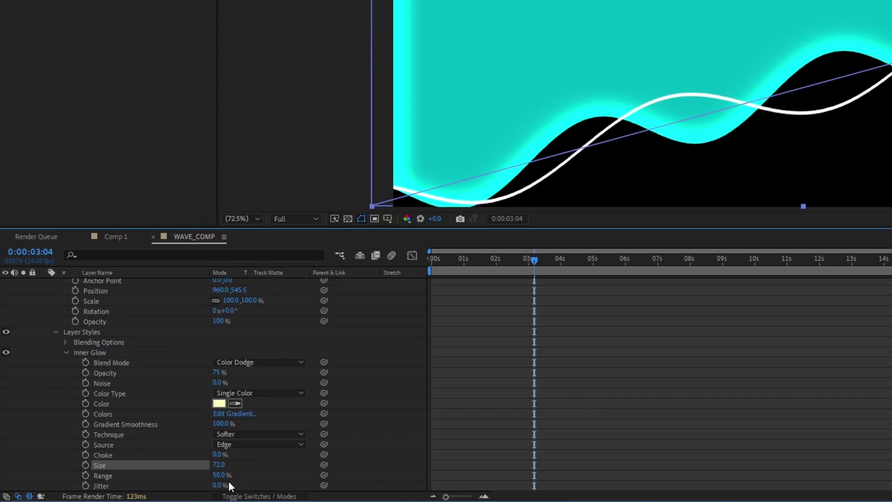
click(259, 362)
click(238, 143)
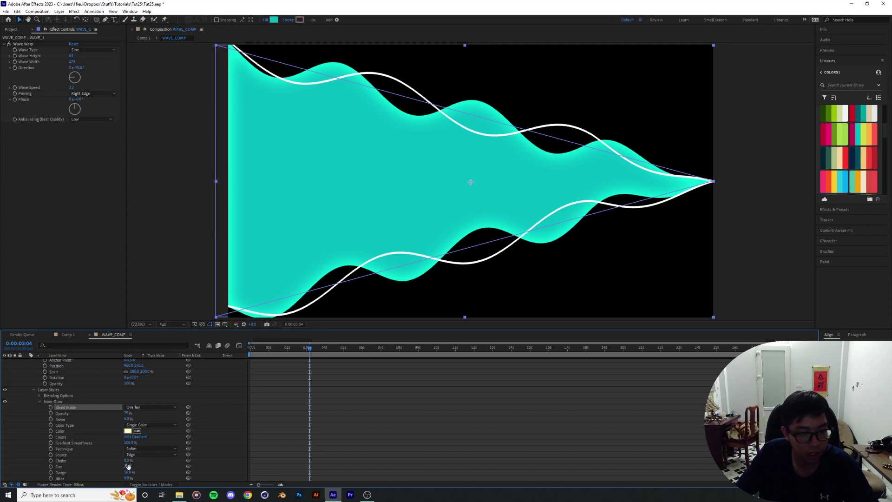
drag(127, 467, 142, 469)
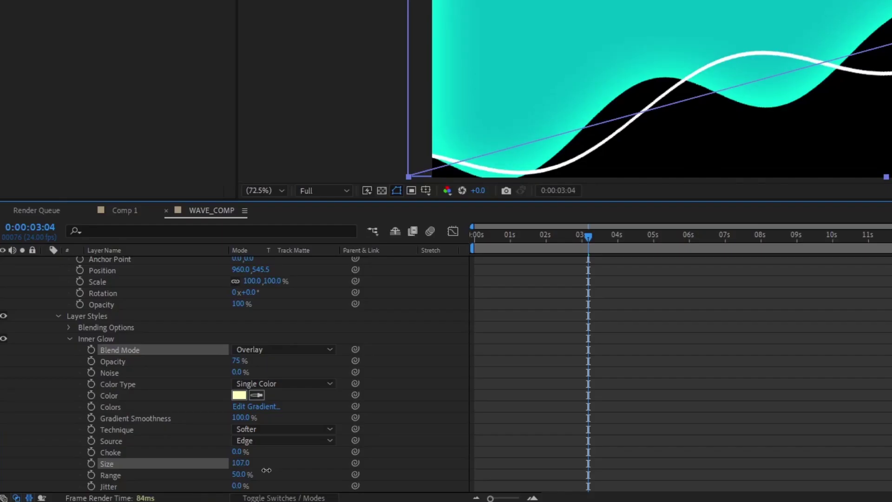
mouse_move(266, 470)
mouse_down()
mouse_move(244, 485)
mouse_move(284, 472)
mouse_move(268, 478)
mouse_up()
click(615, 406)
Step: Preview the glowing wave and white outline in Comp 1 from the start of the timeline
click(126, 209)
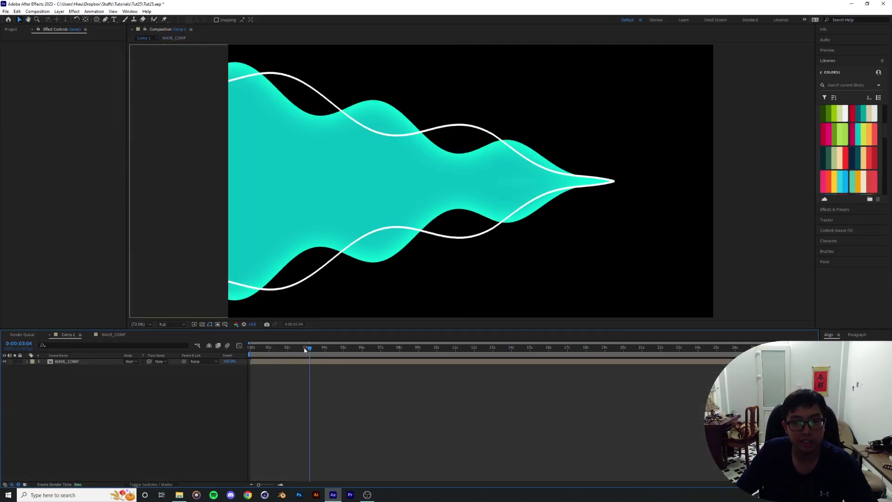
drag(305, 350, 228, 358)
key(space)
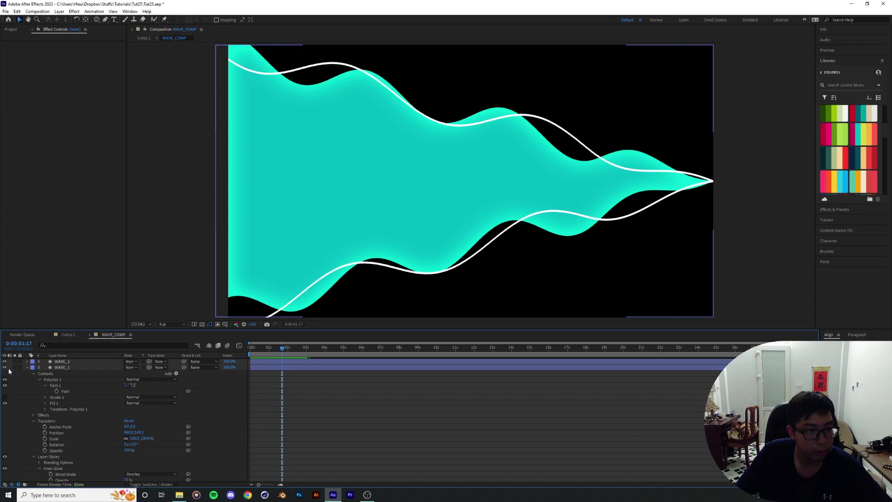
Step: Duplicate WAVE_1 in WAVE_COMP and fill the copy, WAVE_3, with the dark pink C2024F from the library palette
click(27, 367)
click(61, 368)
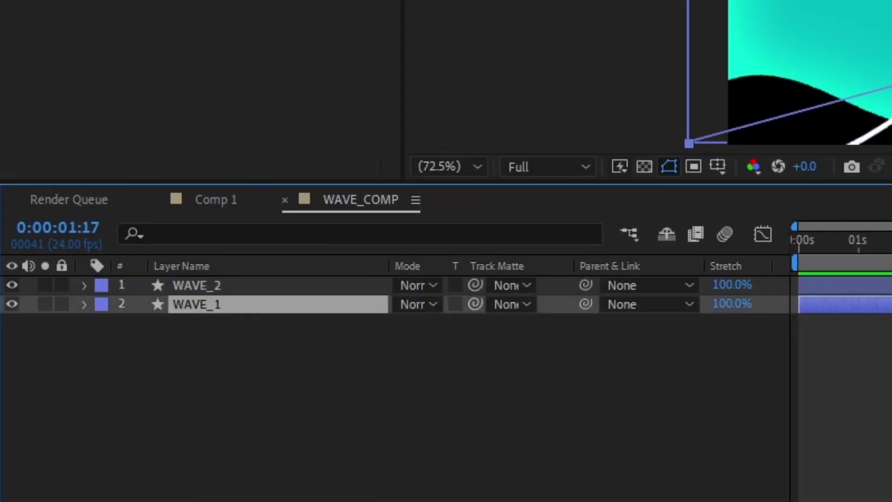
key(ctrl+d)
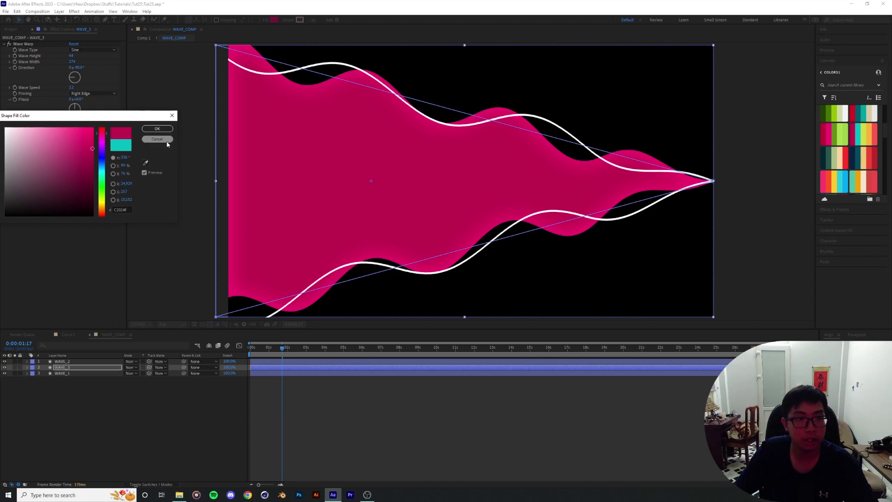
click(157, 128)
Step: Reduce only WAVE_3's vertical scale to 48% and greatly increase its Wave Warp width for longer waves
key(s)
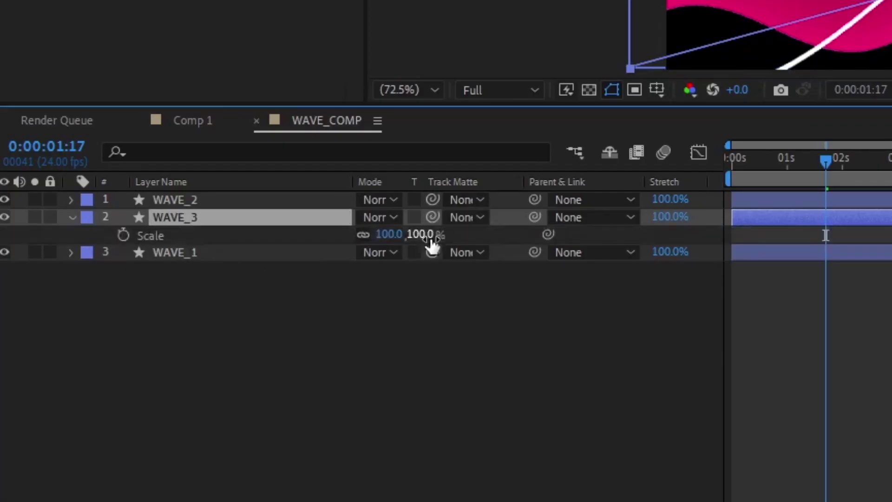
drag(417, 234, 373, 239)
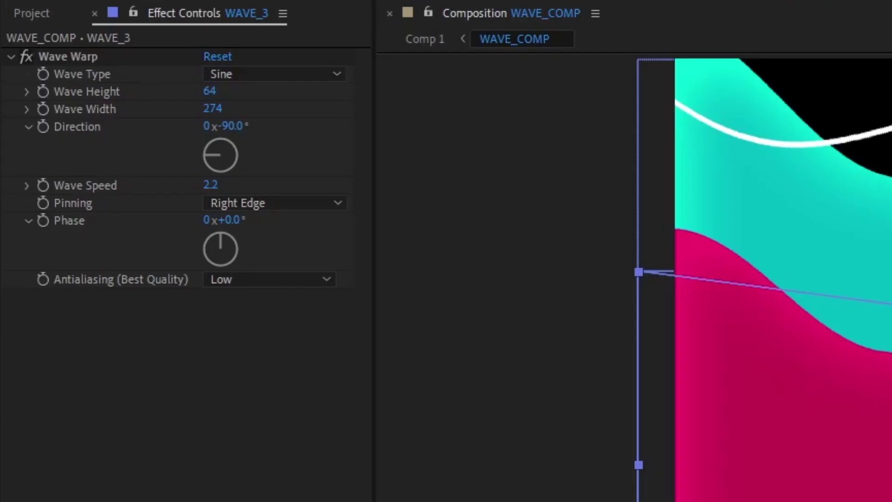
drag(213, 109, 891, 174)
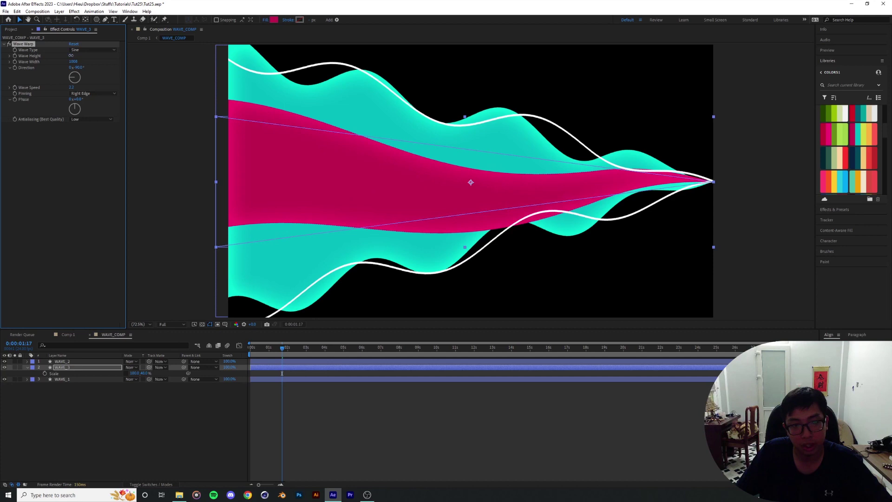
Step: Add a Gradient Overlay layer style to the WAVE_3 layer
right_click(72, 367)
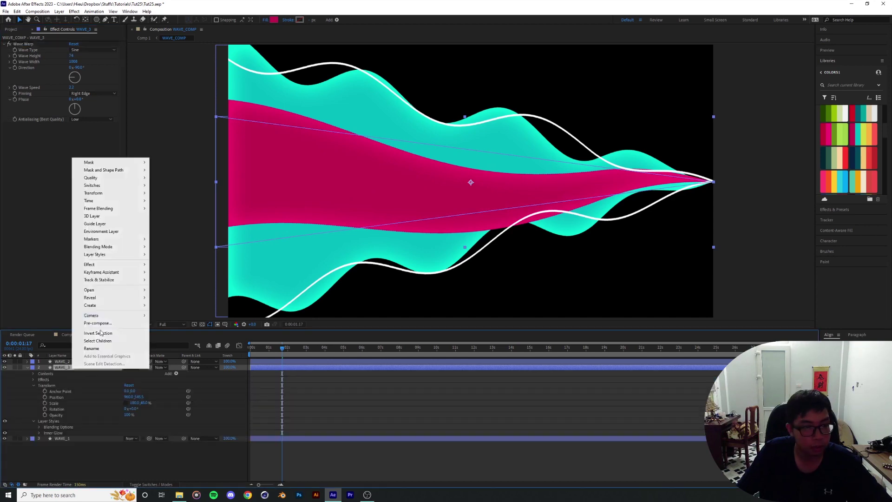
mouse_move(94, 254)
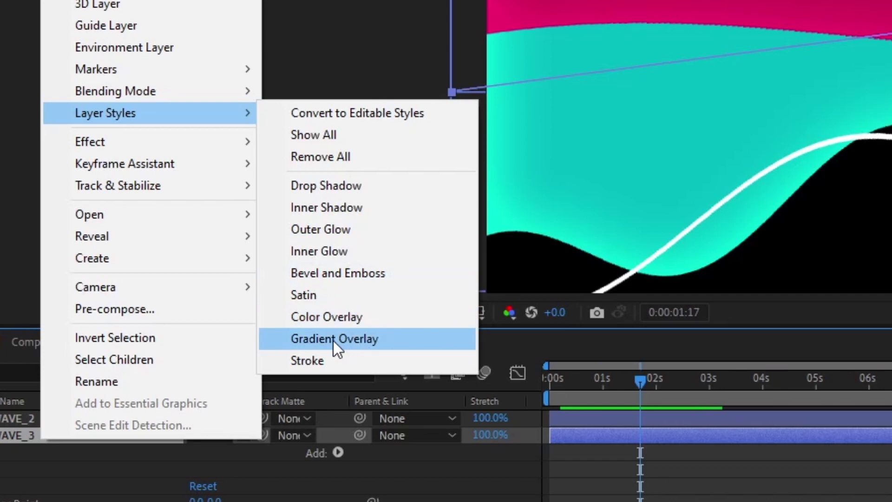
click(333, 340)
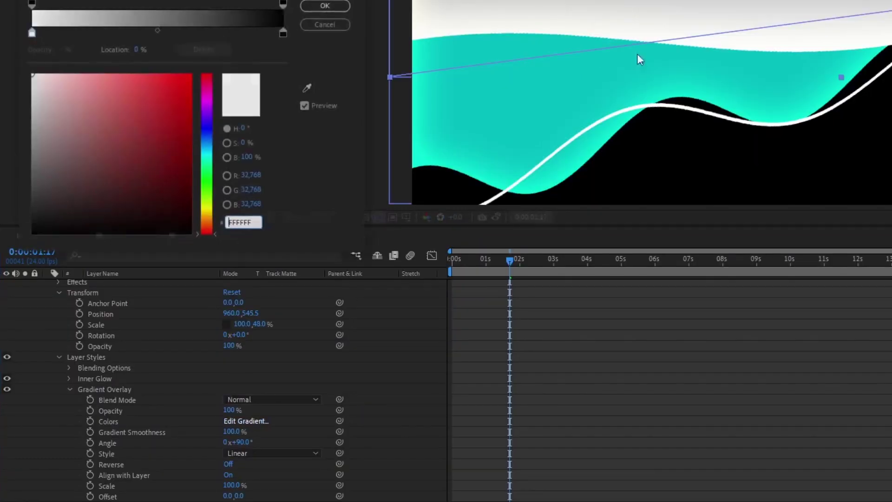
Step: Recolor the black stop of WAVE_3's Gradient Overlay to orange, making a white-to-orange gradient
click(283, 32)
drag(204, 127, 216, 212)
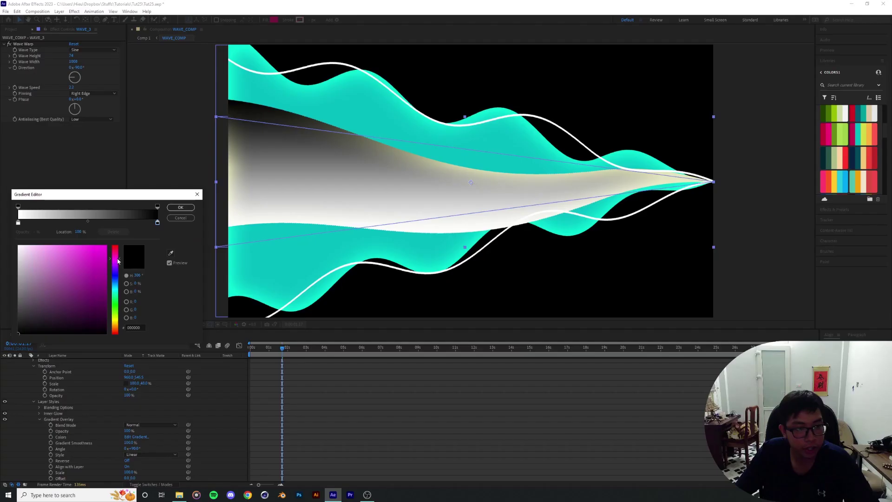
drag(95, 269, 101, 245)
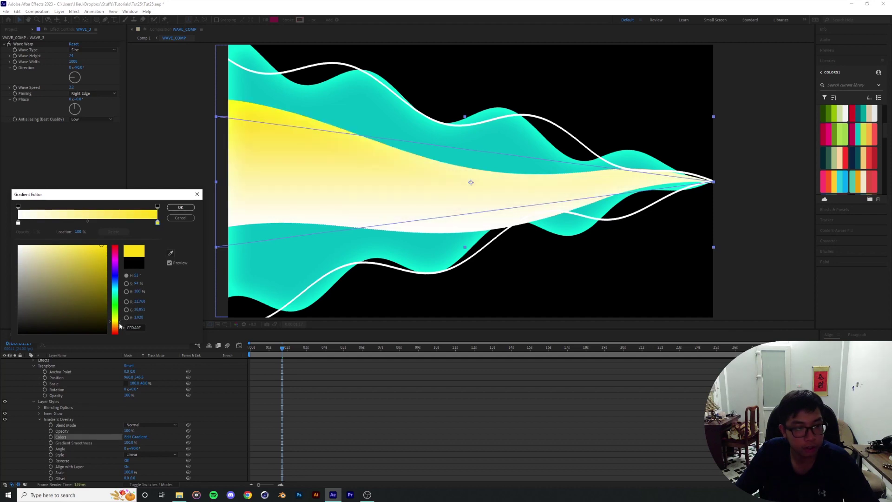
drag(118, 323, 118, 328)
click(18, 222)
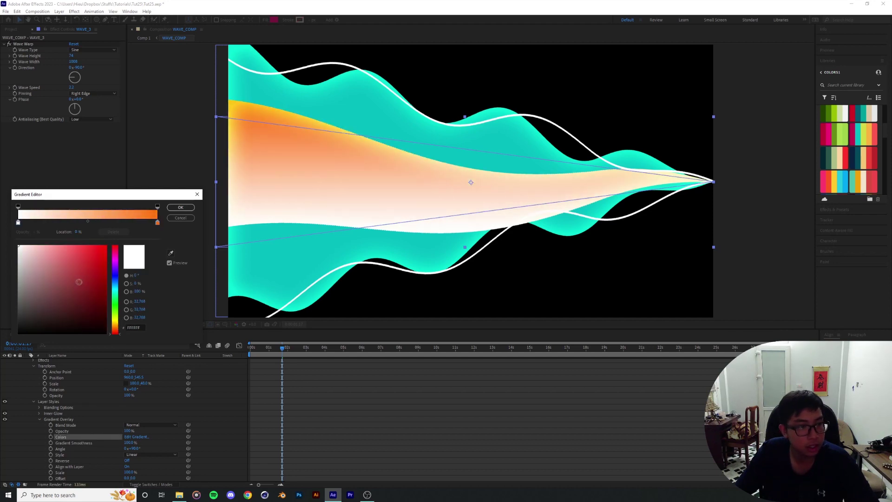
drag(68, 261, 3, 243)
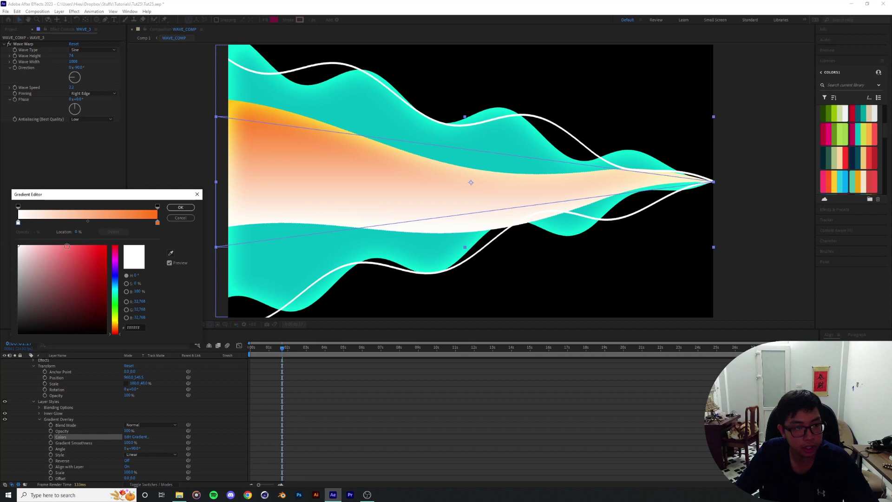
click(175, 211)
Step: Set the blend mode of WAVE_3's Gradient Overlay to Overlay and collapse its settings
click(169, 425)
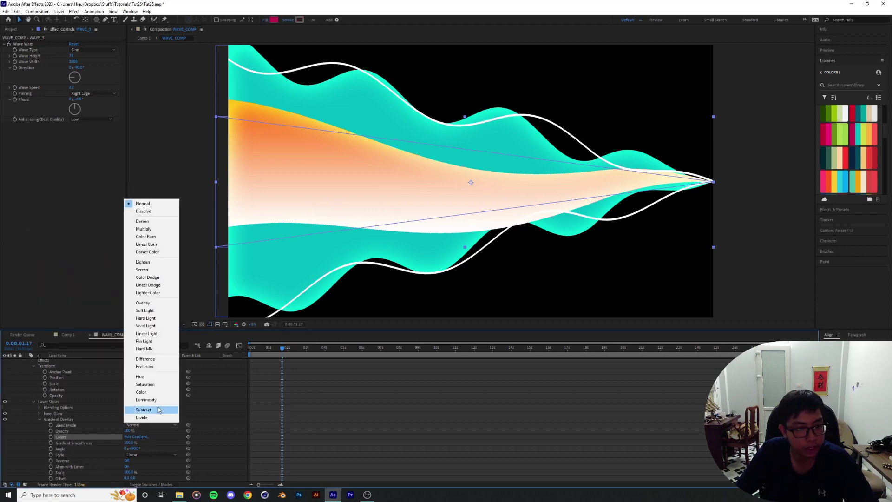
click(149, 302)
click(598, 271)
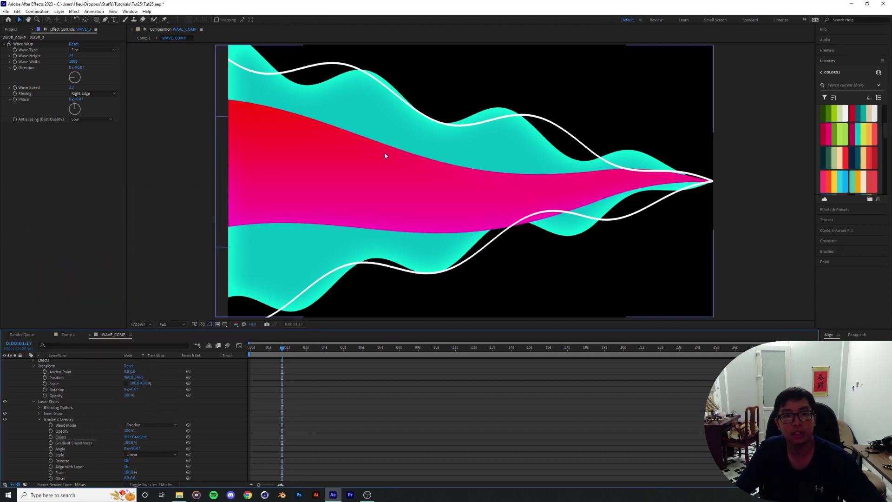
click(40, 419)
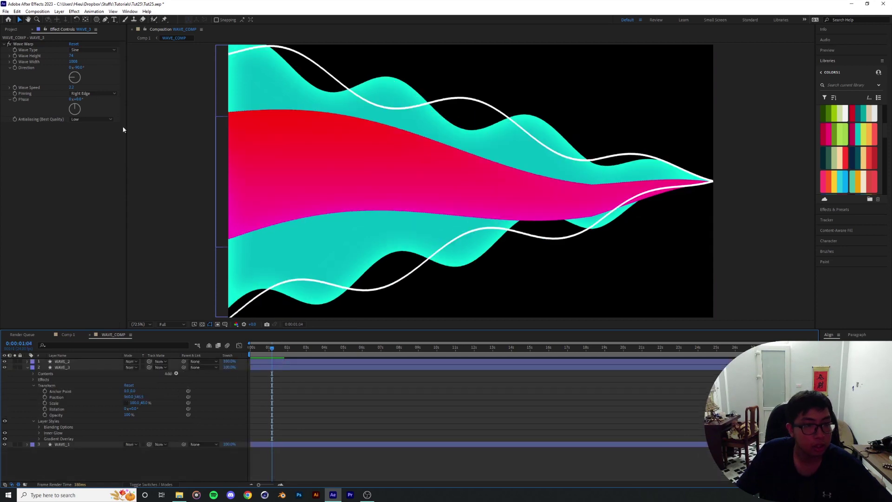
Step: Return to the timeline start, lower WAVE_3's Wave Warp speed, and preview the animation in Comp 1
drag(267, 351, 249, 352)
drag(72, 87, 21, 90)
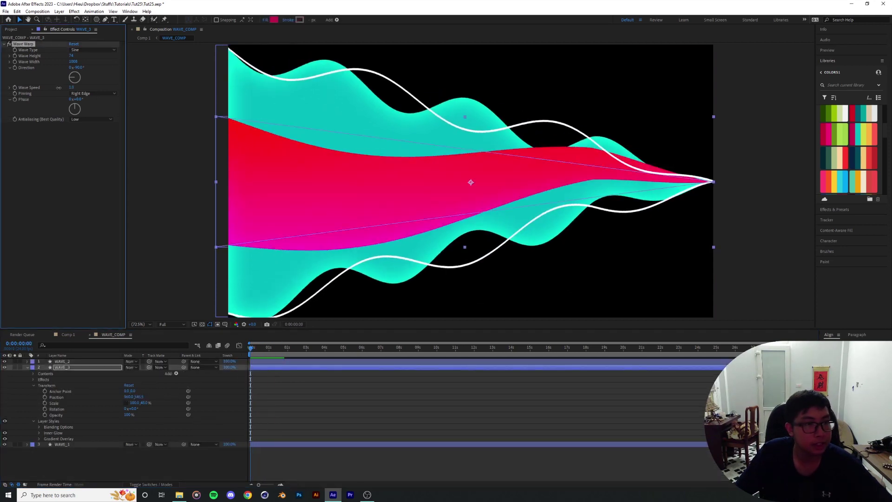
key(space)
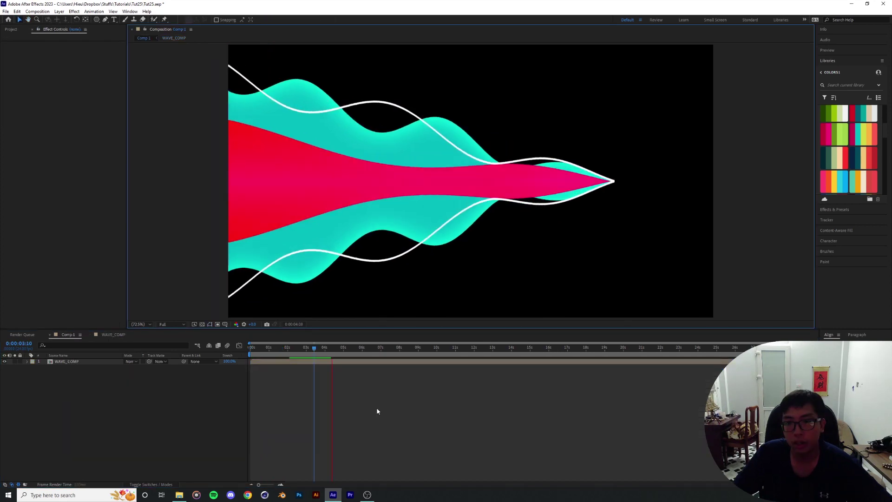
key(space)
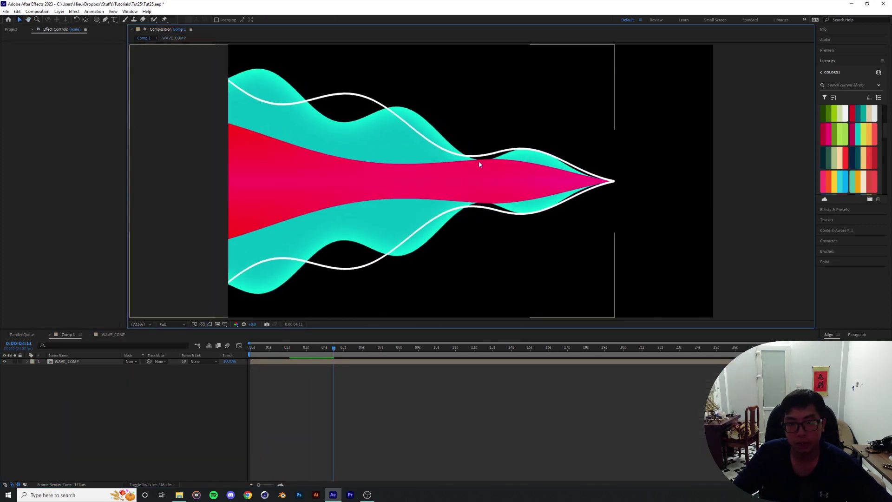
Step: Move the WAVE_3 layer above WAVE_2 in WAVE_COMP and preview the new stacking in Comp 1
click(117, 336)
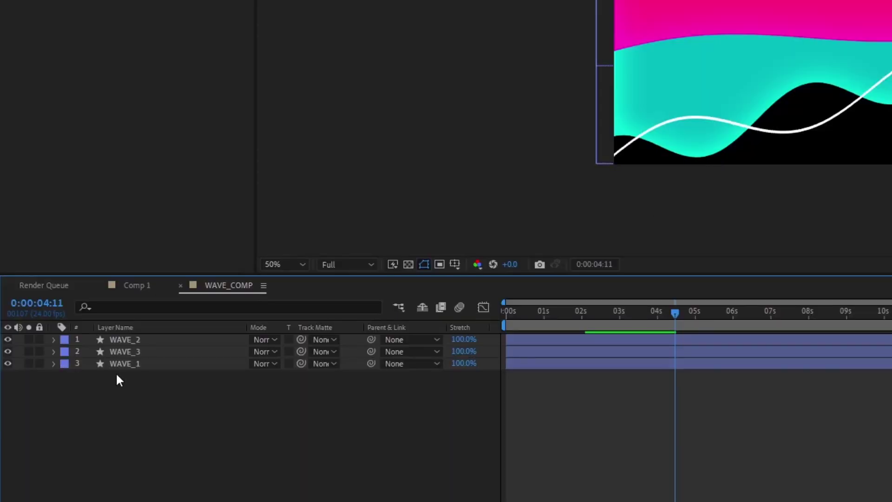
drag(124, 352, 138, 335)
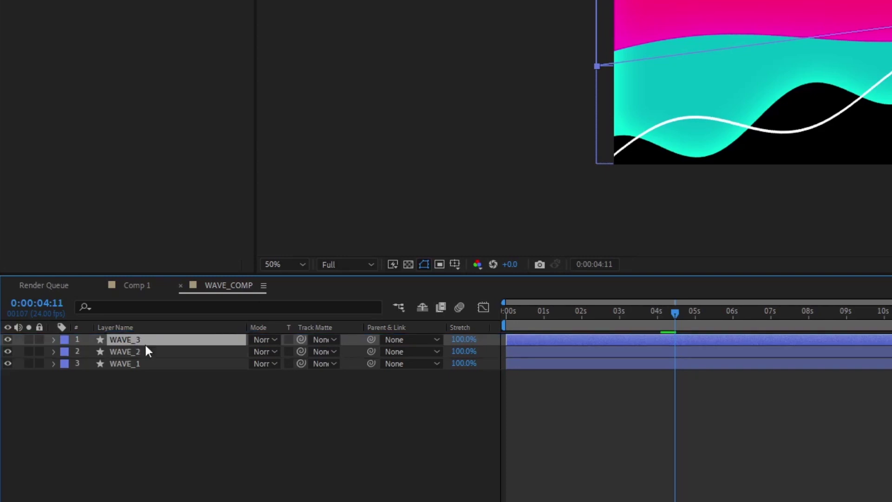
click(130, 285)
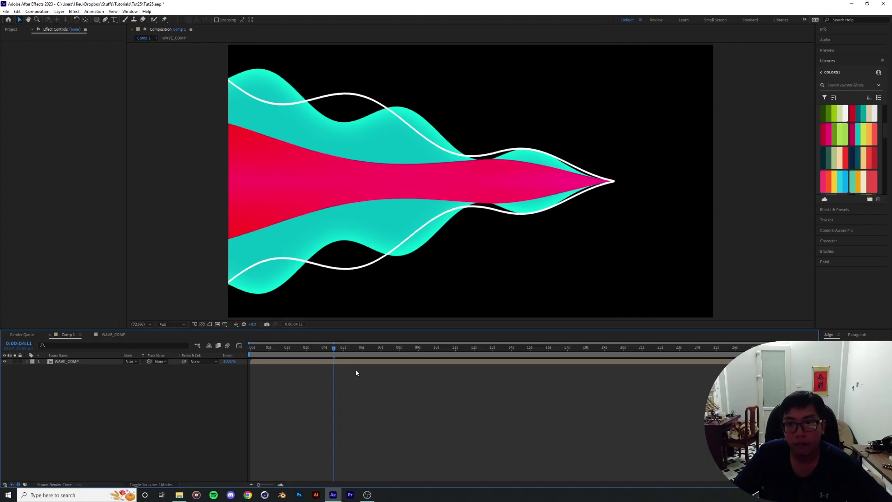
key(space)
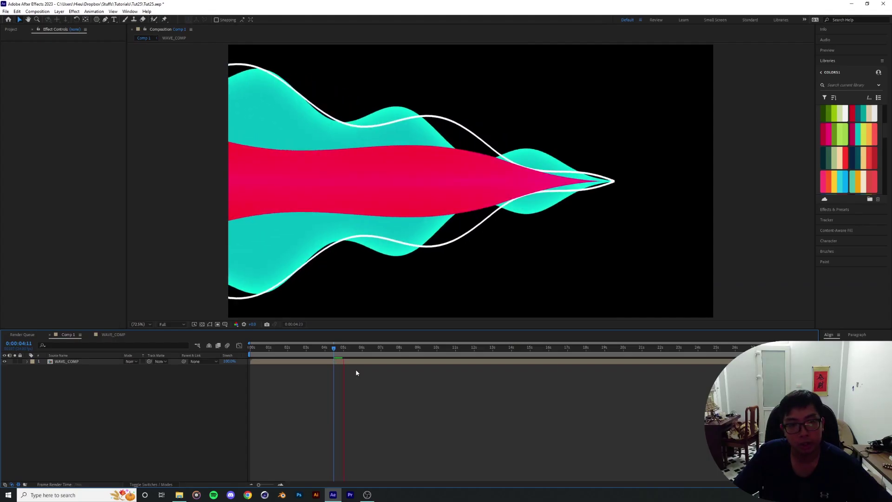
Step: Reduce the stroke width of WAVE_2's white outline in WAVE_COMP and check it in Comp 1
click(113, 335)
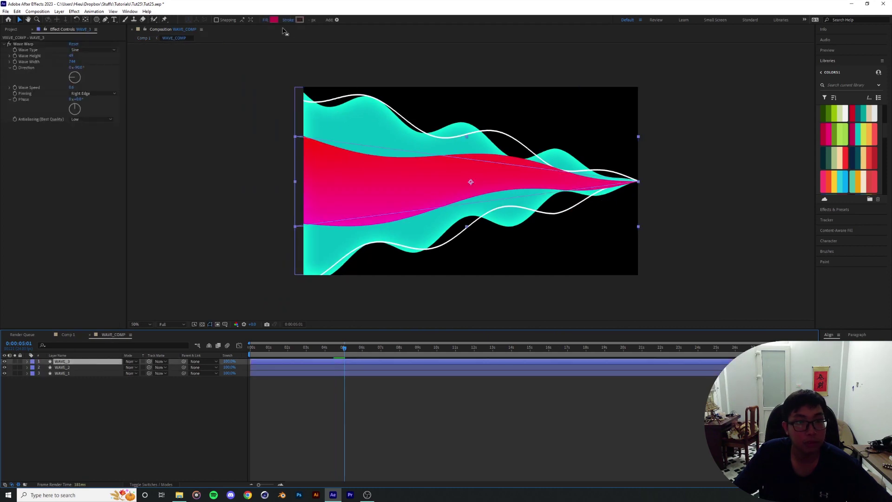
click(68, 369)
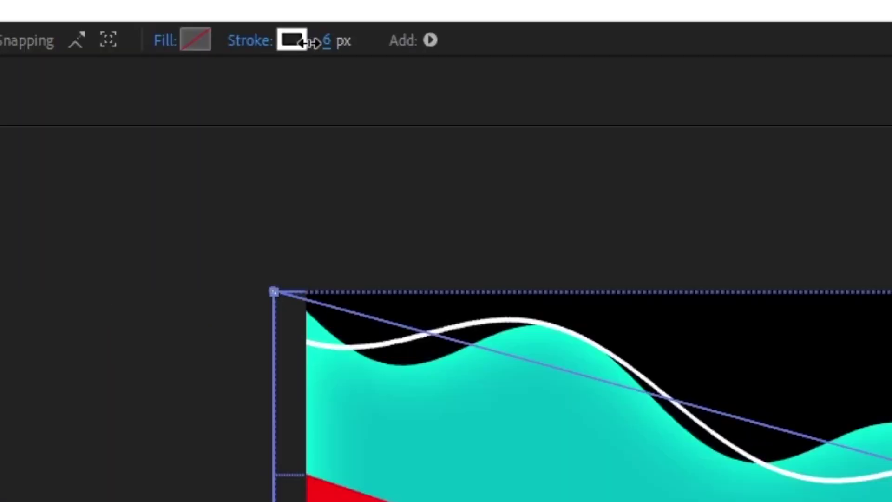
click(68, 335)
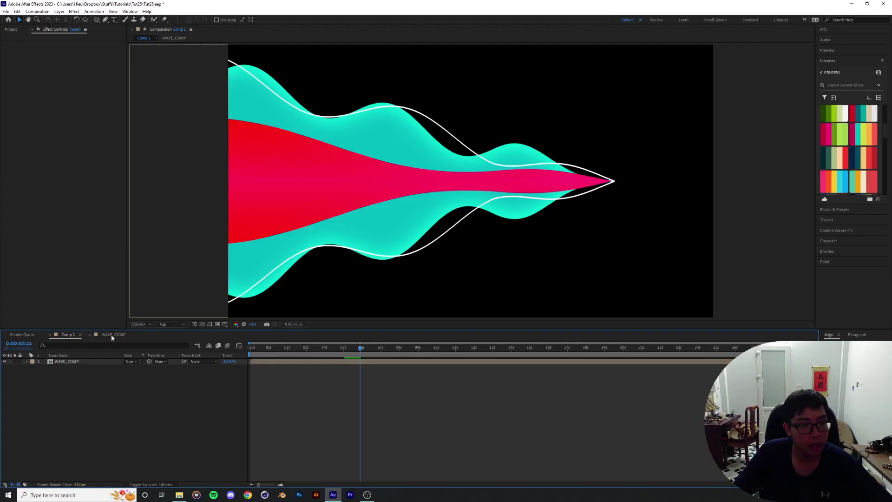
Step: Duplicate WAVE_1 in WAVE_COMP, move the copy, WAVE_4, above all layers, and fill it with the library's orange FCB13F
click(111, 334)
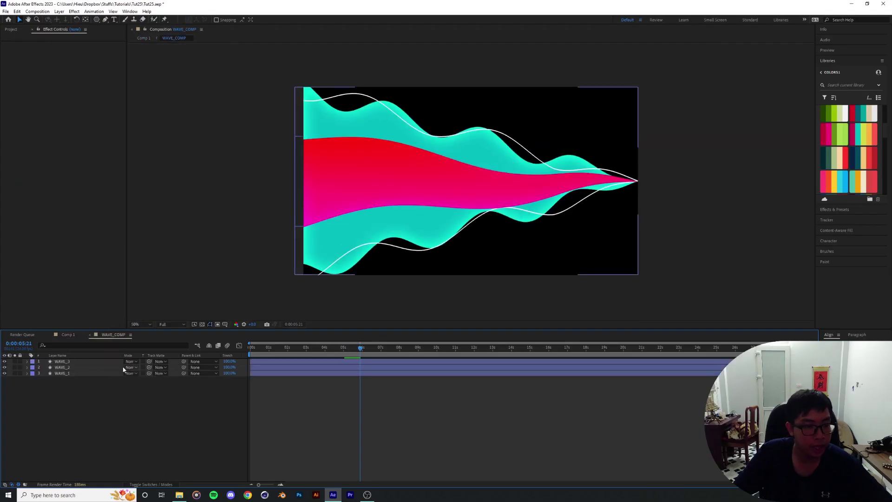
click(64, 374)
click(315, 211)
click(322, 239)
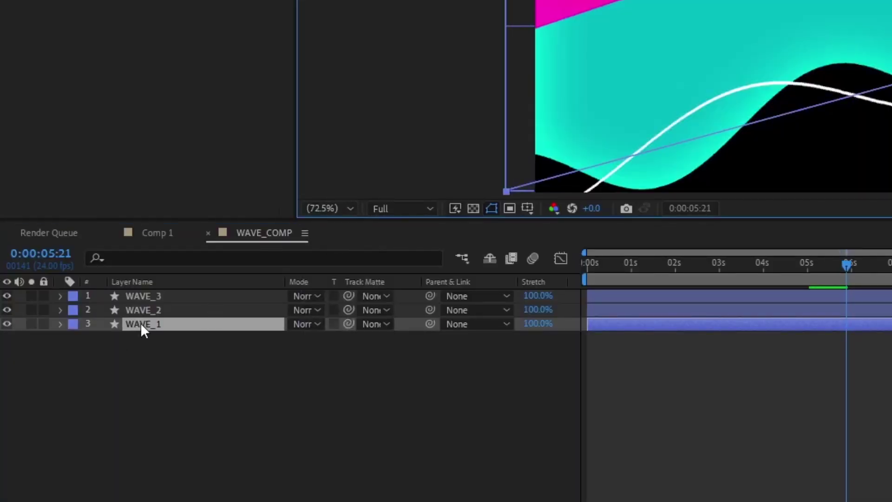
key(ctrl+d)
drag(154, 324, 160, 294)
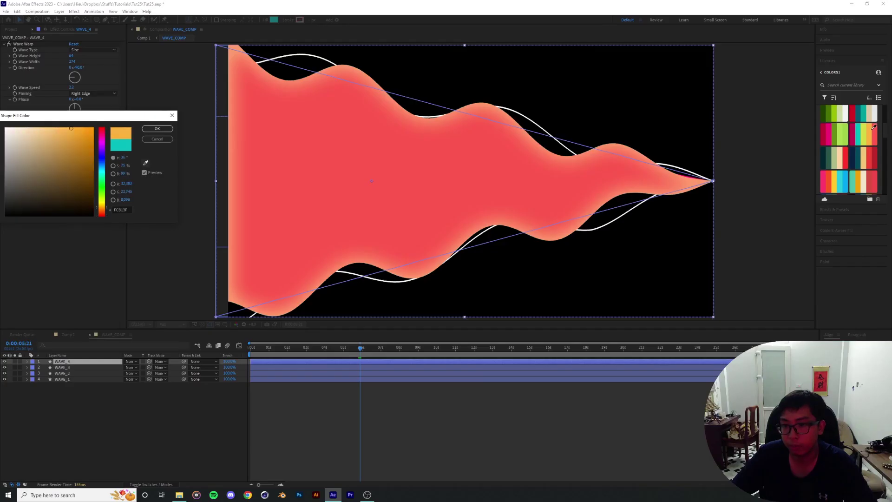
click(872, 129)
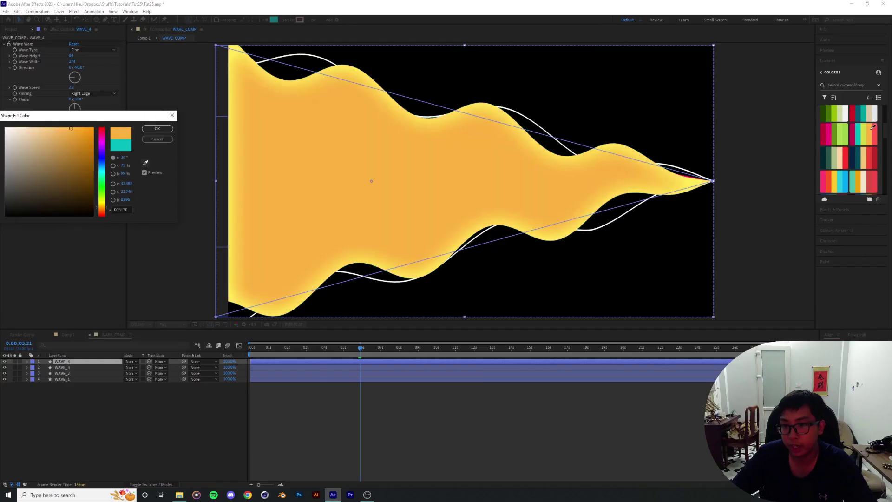
click(157, 129)
Step: Set WAVE_4's blending mode to Darker Color and inspect how it tints the white outline over the turquoise wave
click(131, 361)
click(154, 150)
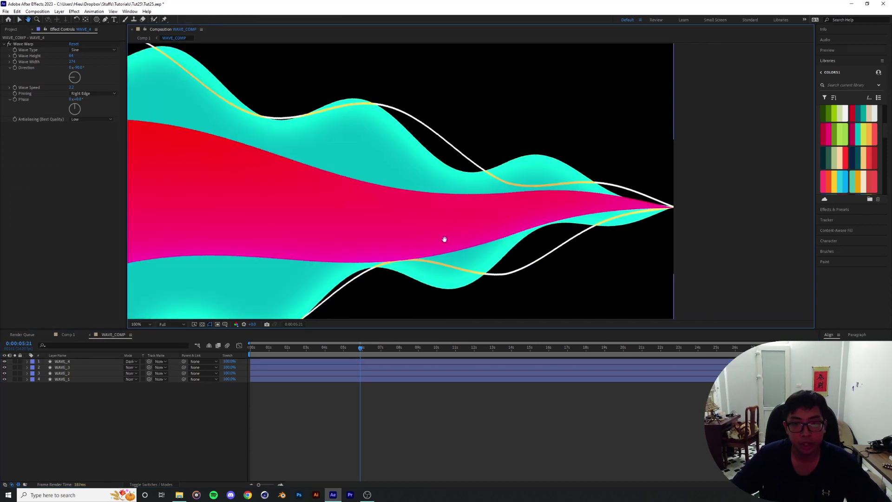
scroll(482, 232, up, 2)
drag(516, 210, 397, 222)
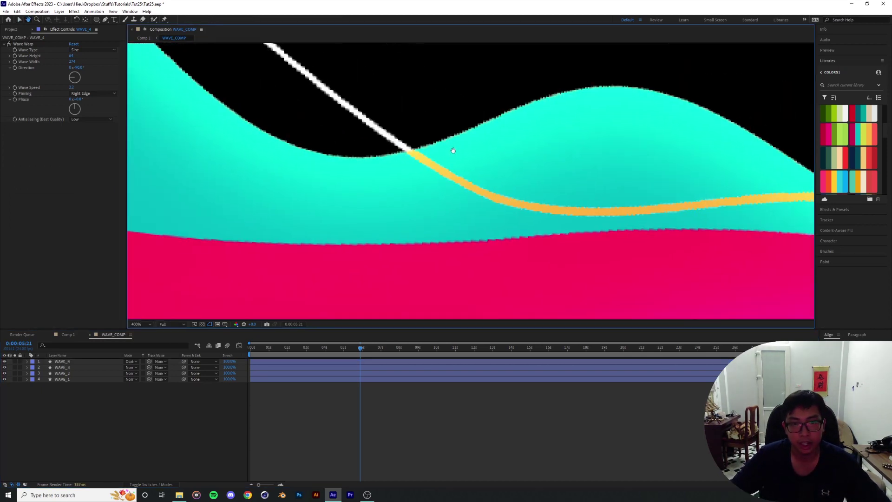
scroll(442, 168, down, 2)
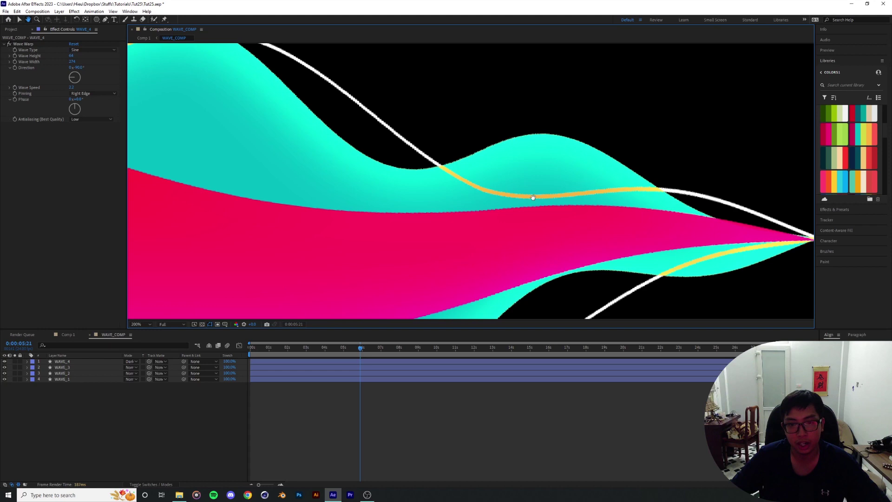
drag(347, 159, 568, 258)
drag(320, 183, 500, 171)
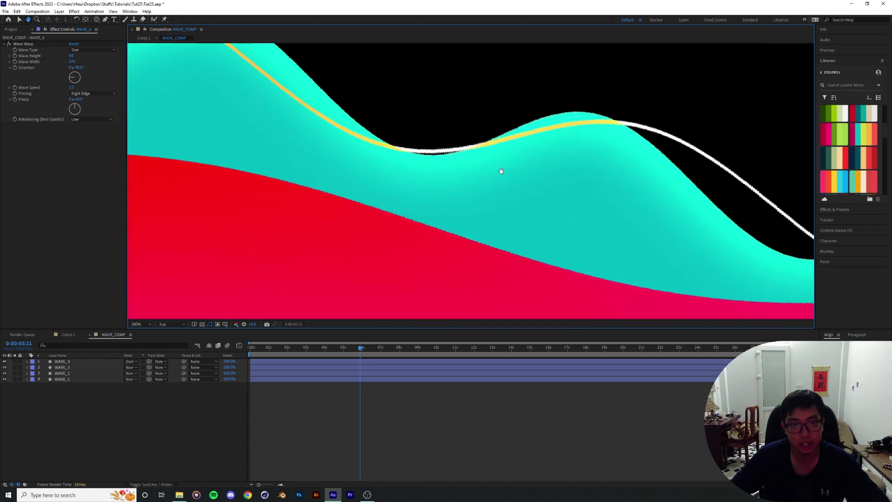
drag(567, 130, 486, 230)
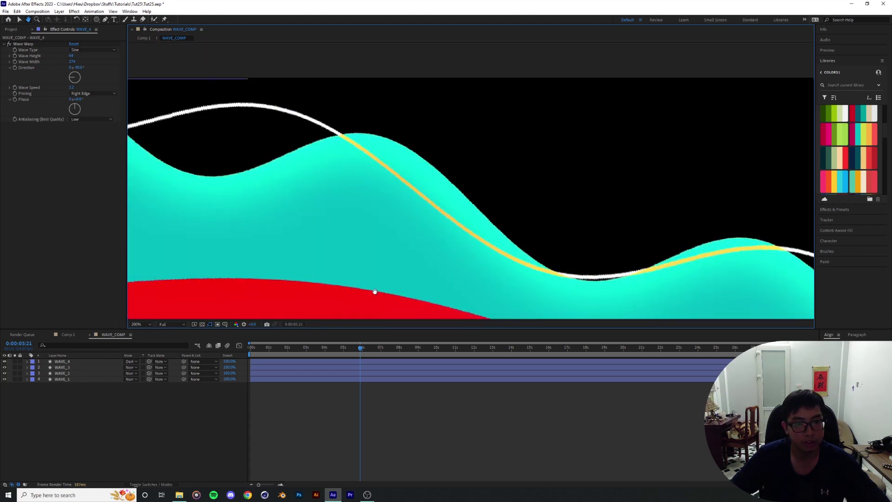
key(shift+/)
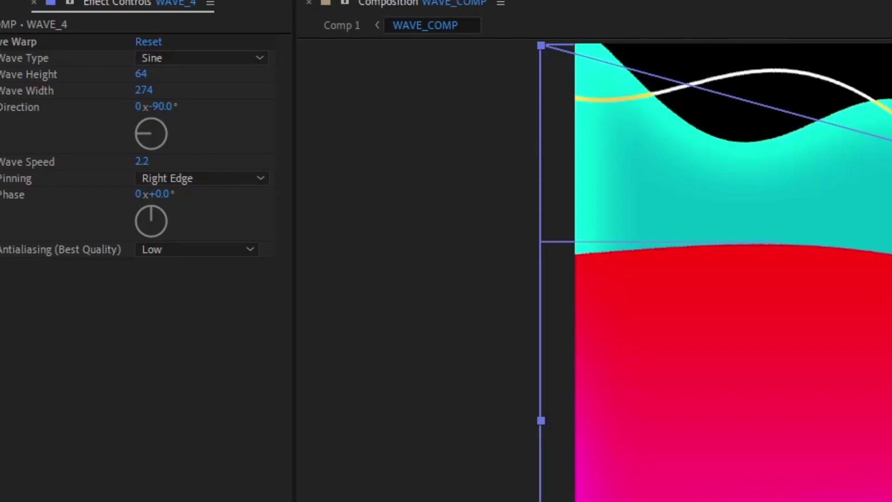
click(130, 361)
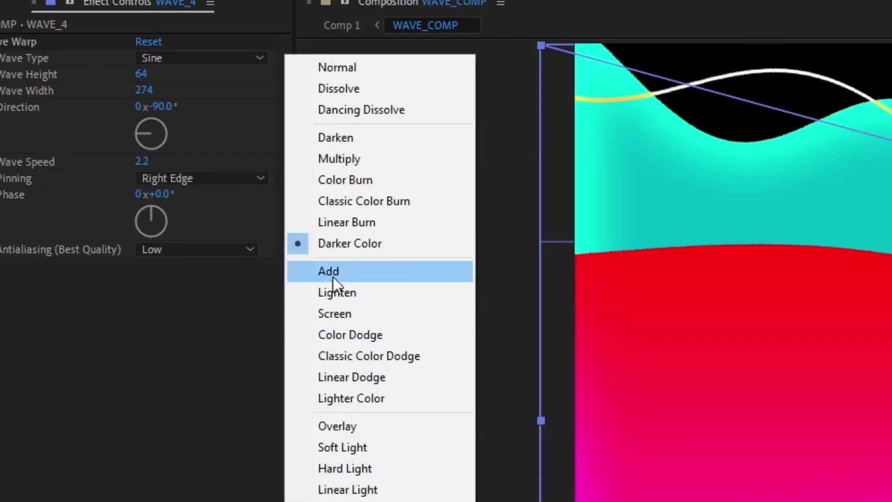
click(323, 248)
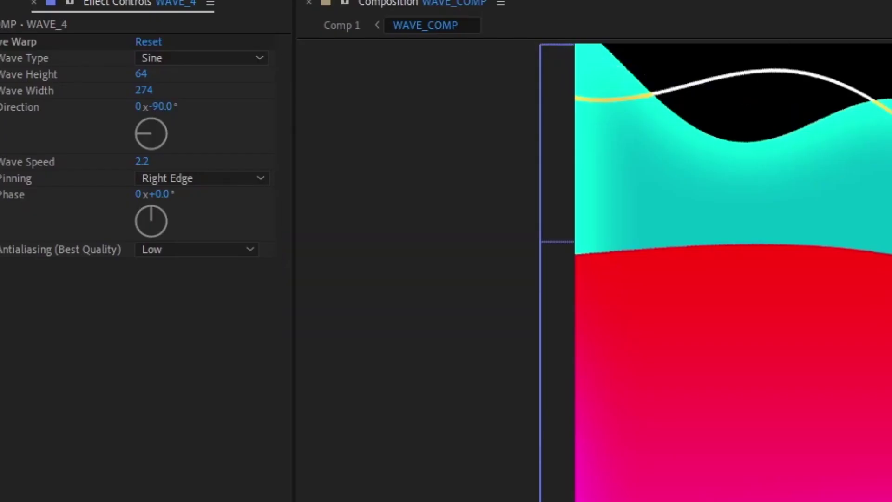
Step: Increase WAVE_4's Wave Warp width to 325 and preview the animation in Comp 1 from the start
drag(72, 62, 90, 65)
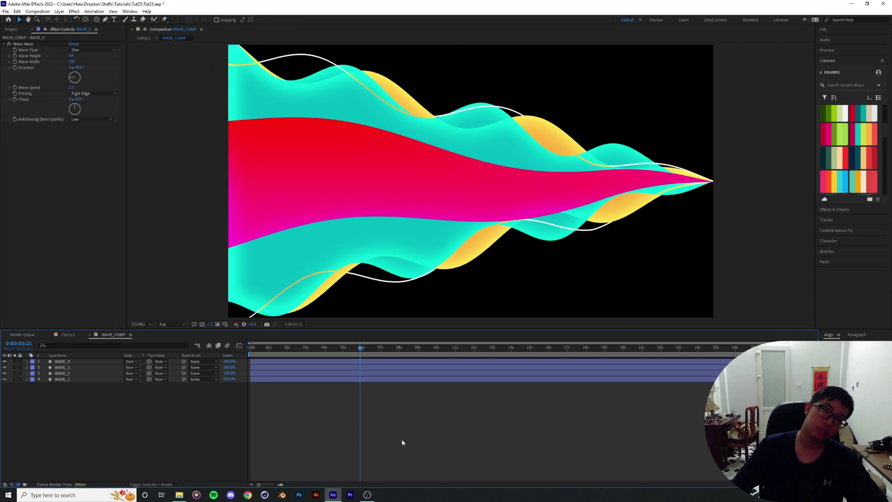
key(space)
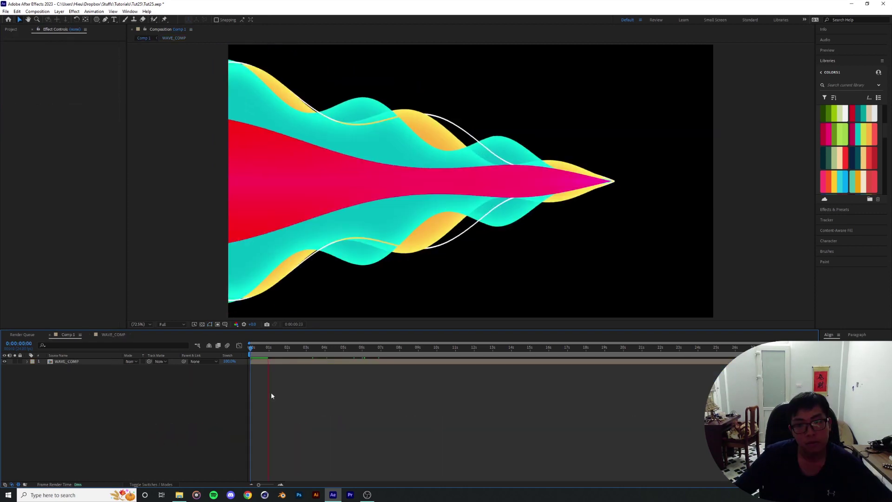
key(space)
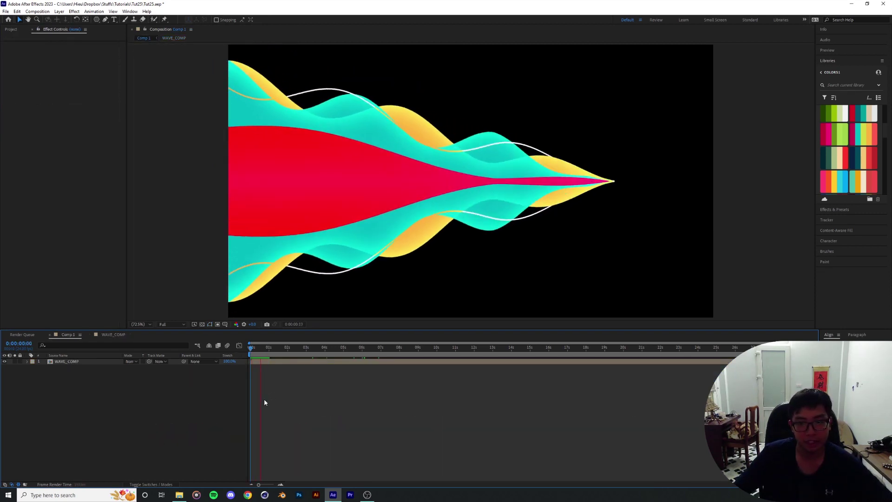
key(space)
key(space)
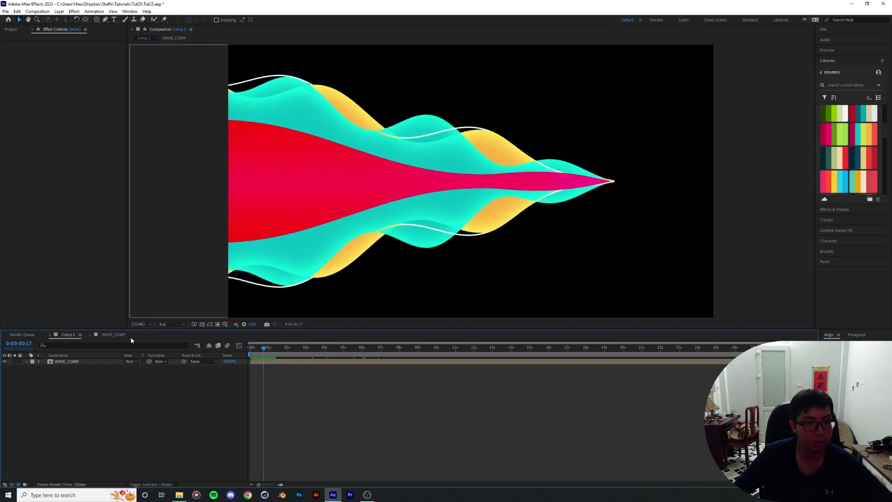
Step: Lower WAVE_4's Wave Warp speed to 1.6 in WAVE_COMP
click(122, 334)
click(62, 361)
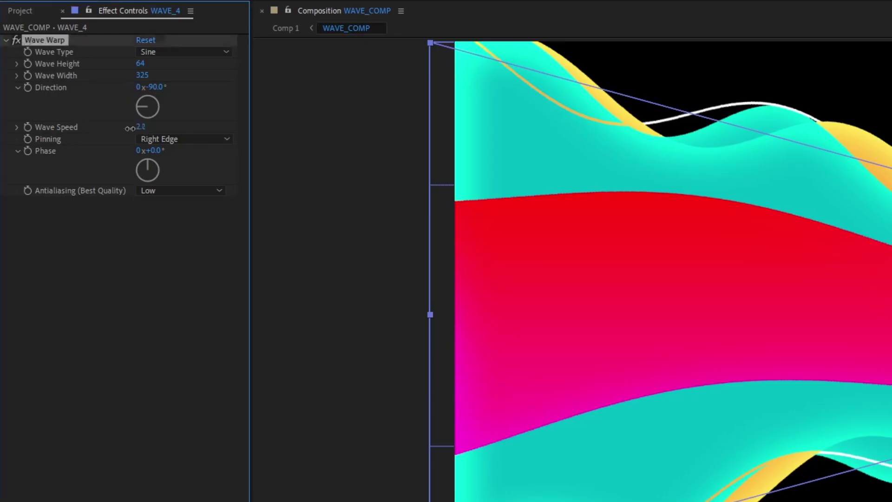
drag(109, 133, 108, 133)
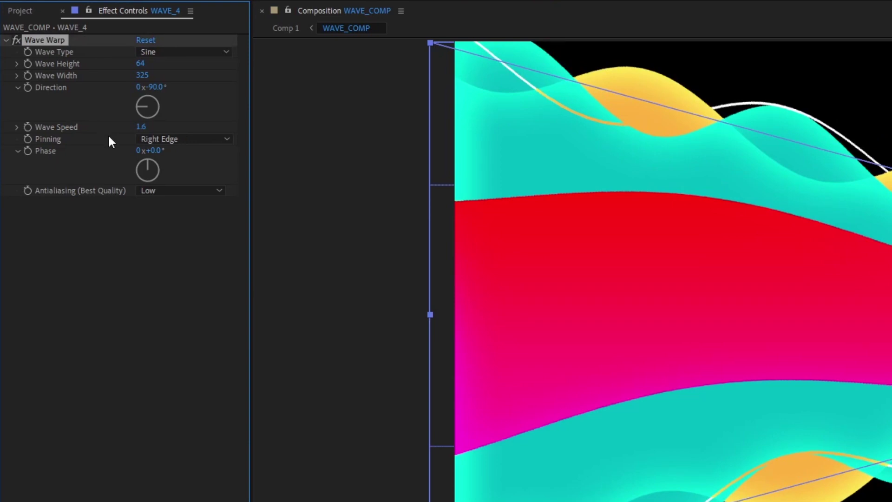
Step: Preview the animation in Comp 1 and return to the start of WAVE_COMP
key(space)
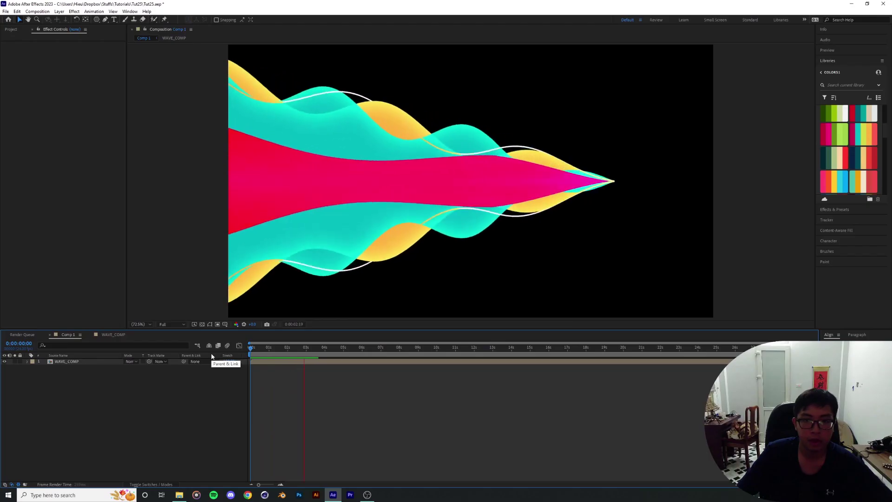
double_click(288, 361)
drag(300, 348, 257, 350)
Step: Duplicate the white outline layer WAVE_2 in WAVE_COMP and move the copy above all other layers
click(43, 379)
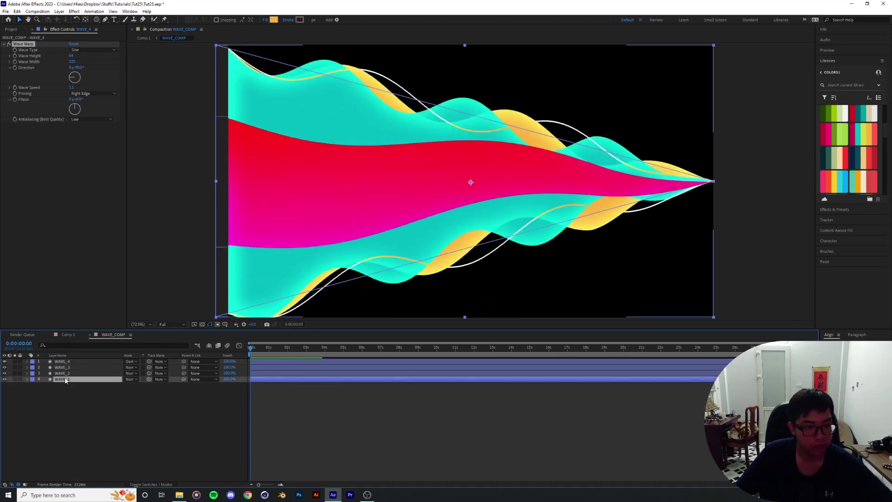
click(68, 373)
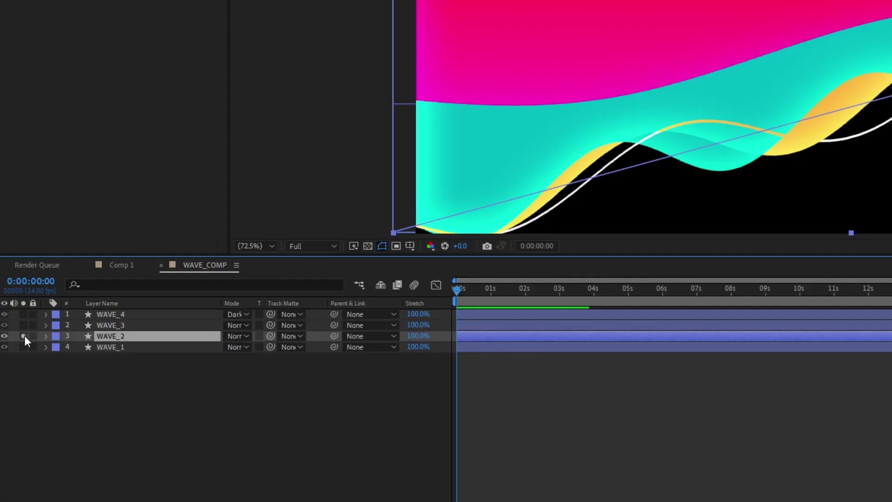
click(14, 373)
click(15, 373)
key(ctrl+d)
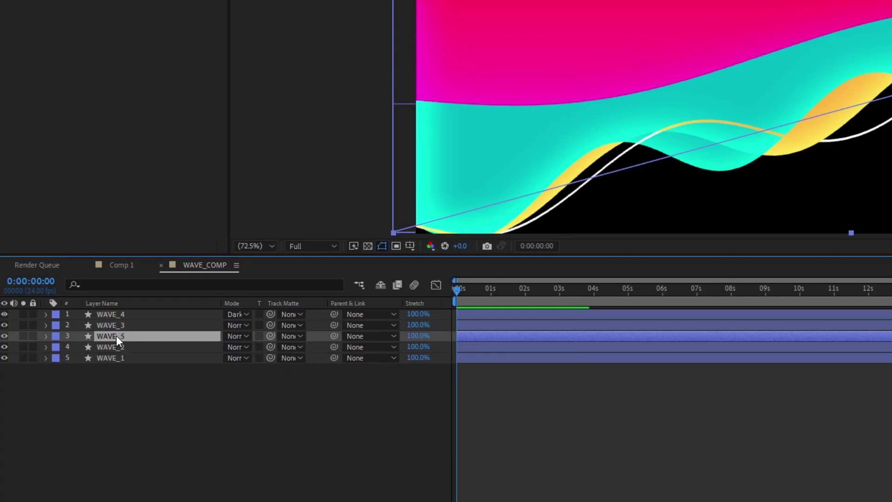
drag(116, 336, 118, 318)
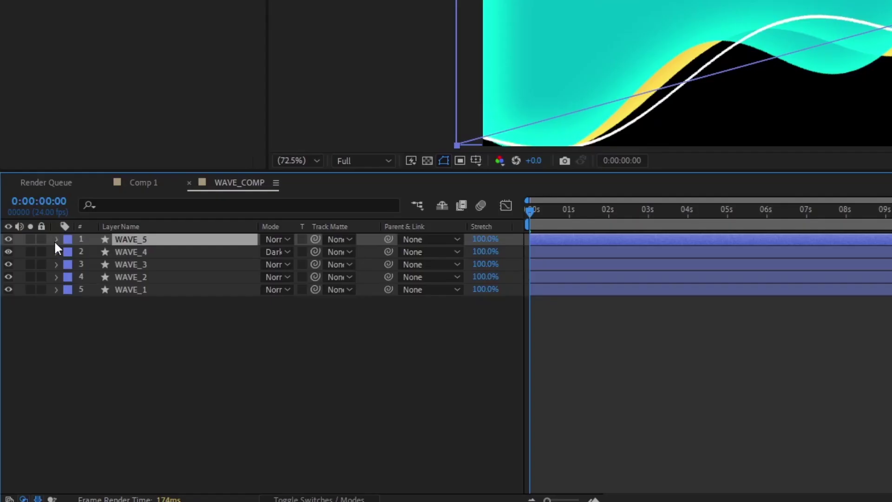
Step: Set the Wave amount of Stroke 1 in WAVE_5's Polystar 1 to 100%
click(56, 239)
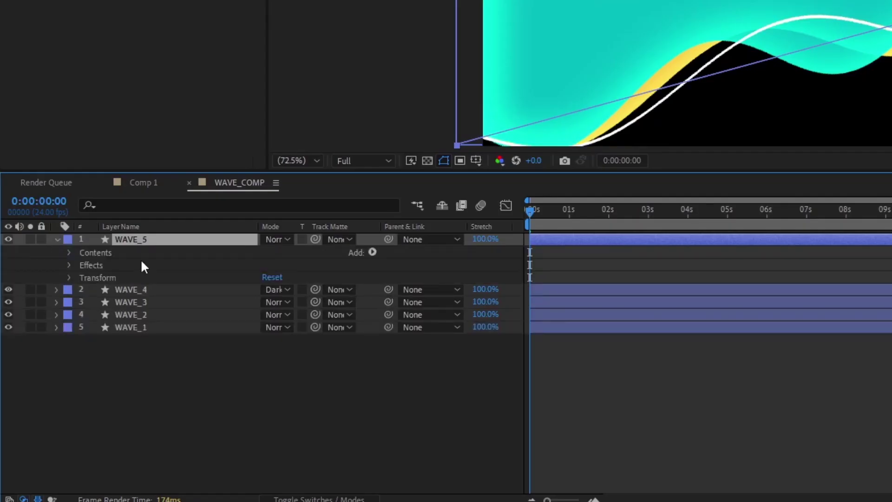
click(61, 254)
click(68, 253)
click(81, 265)
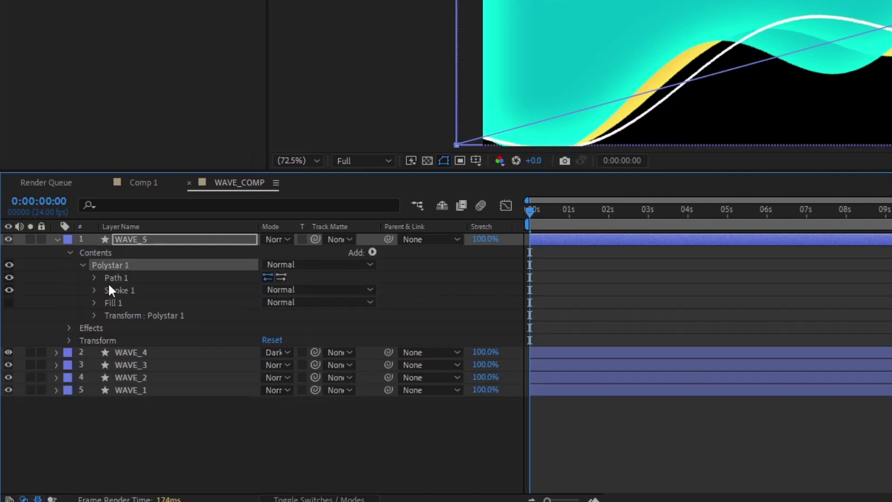
click(93, 290)
scroll(176, 313, down, 2)
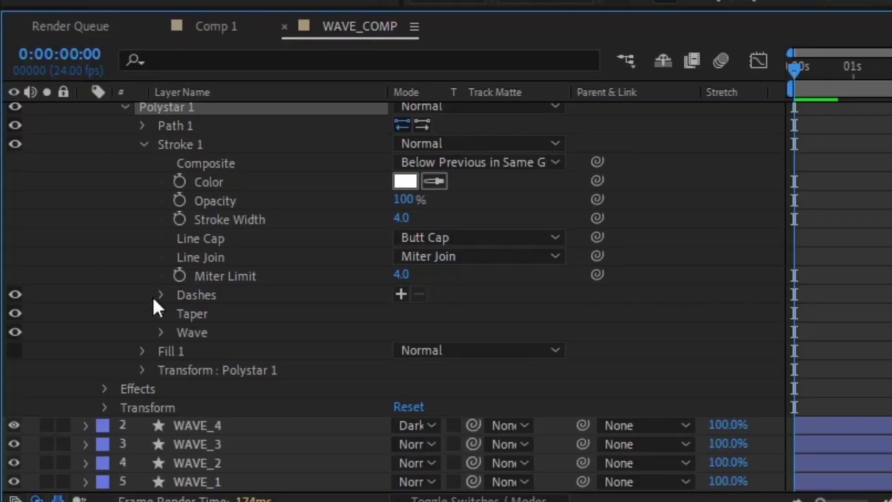
click(223, 298)
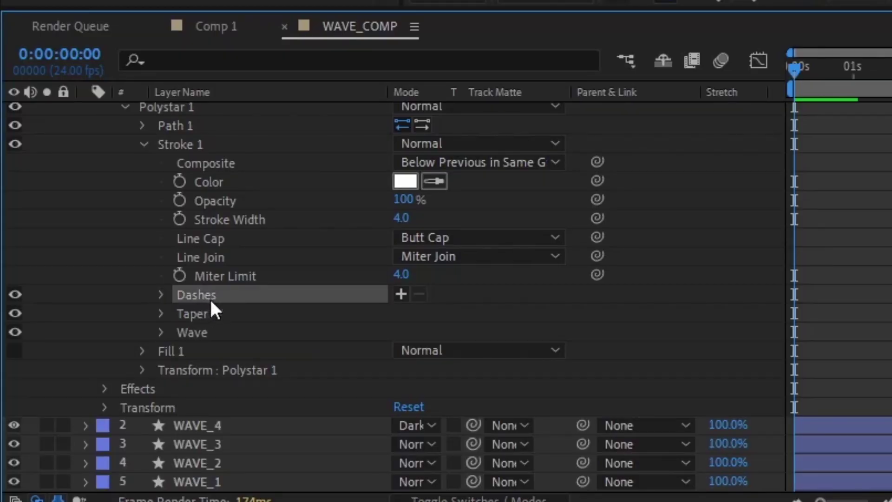
click(200, 322)
click(194, 332)
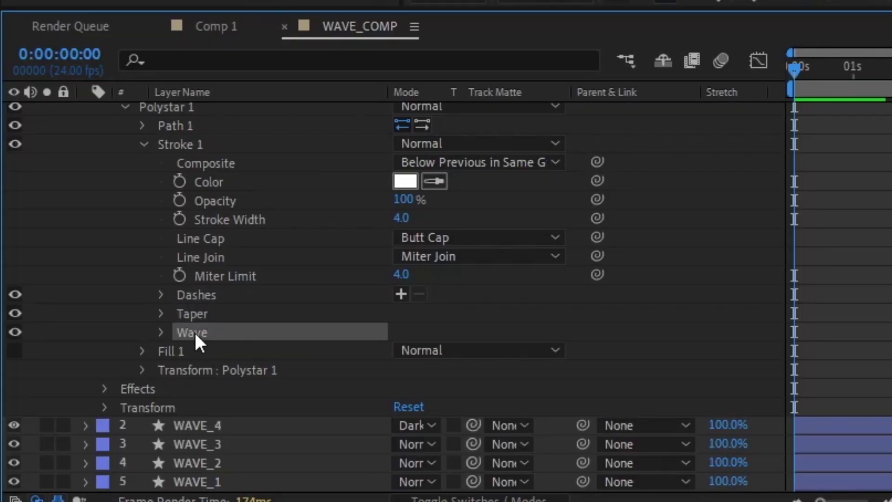
click(161, 332)
drag(398, 350, 435, 349)
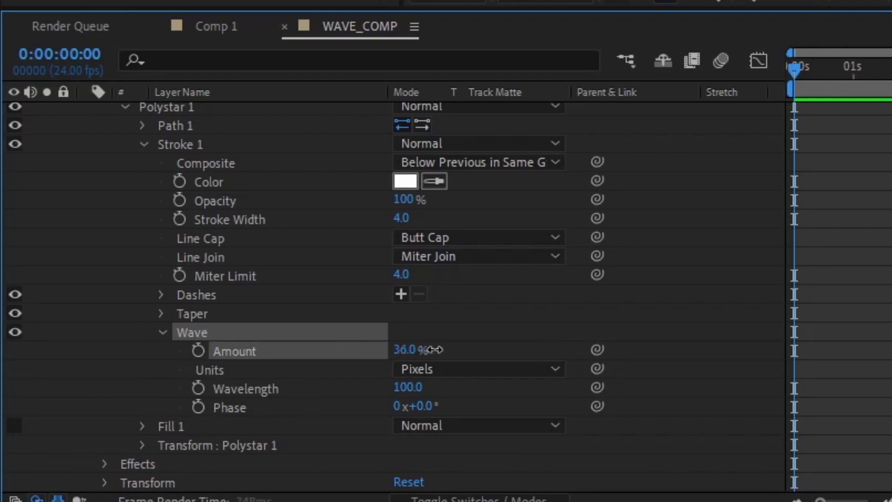
drag(513, 352, 487, 351)
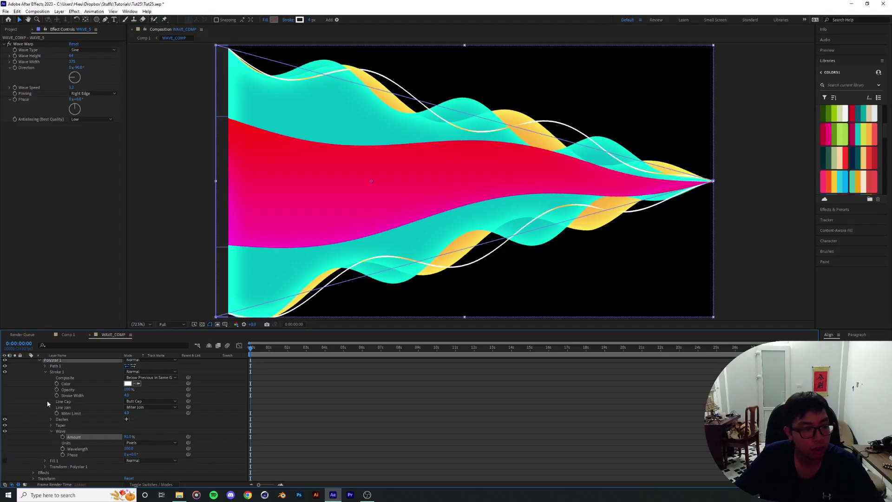
Step: Solo WAVE_5 and reduce the scale of its Polystar 1 so the outline triangle is narrower
scroll(88, 211, up, 2)
click(15, 362)
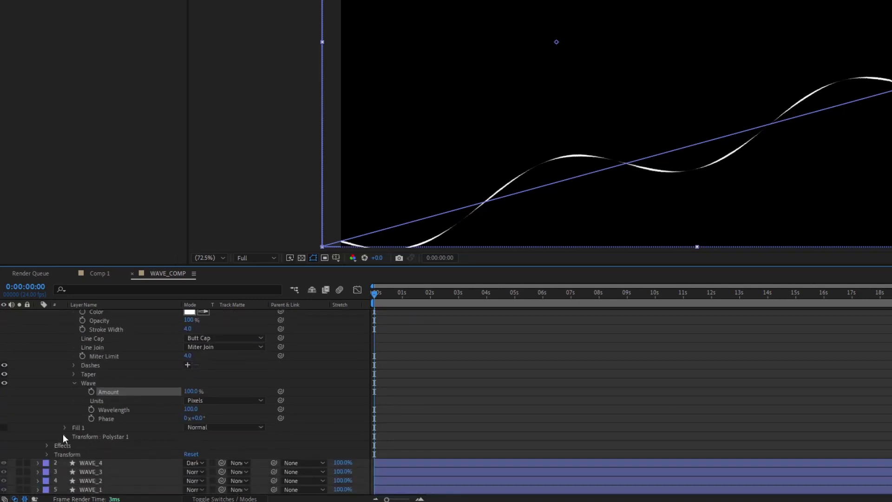
click(65, 436)
drag(216, 454, 172, 455)
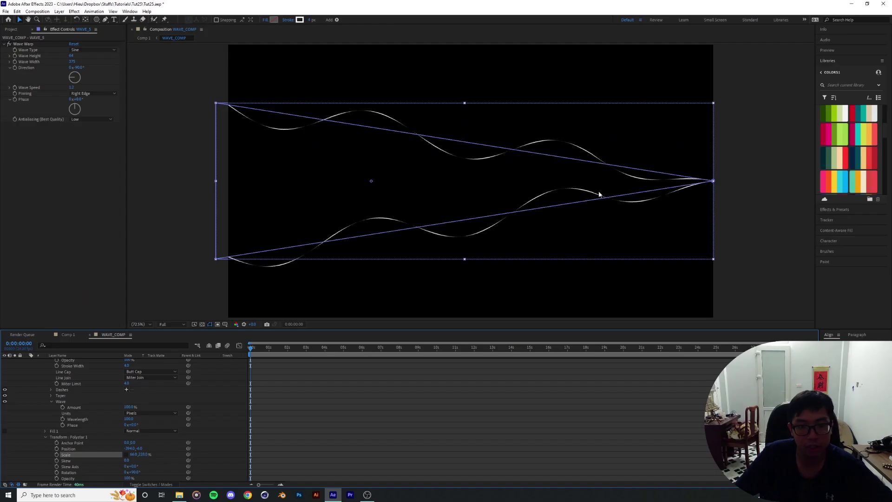
Step: Lower WAVE_5's Wave Warp speed to 0.9 and increase its wave width
scroll(101, 403, up, 3)
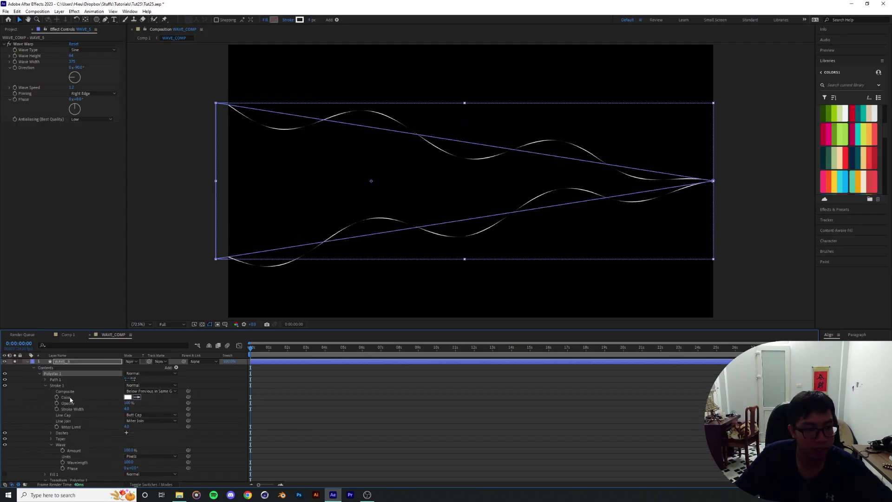
drag(72, 88, 64, 88)
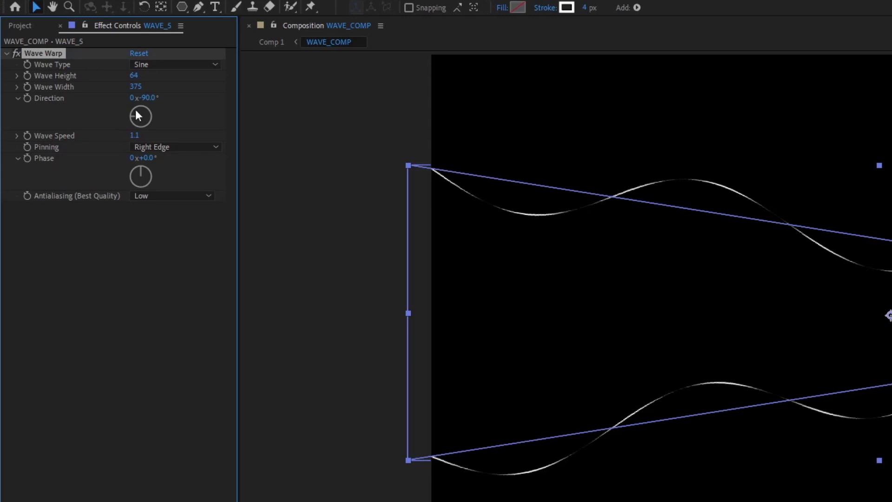
drag(134, 87, 408, 99)
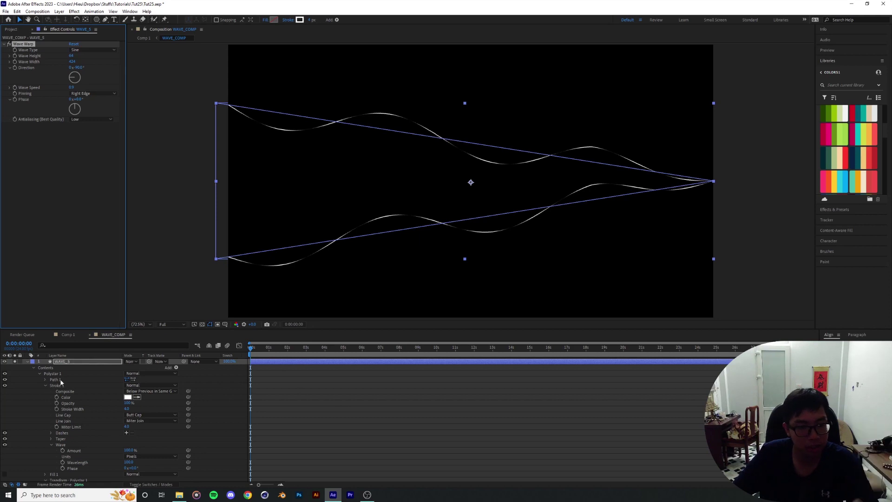
Step: Sample the library palette's coral red as WAVE_5's stroke color
scroll(52, 390, down, 3)
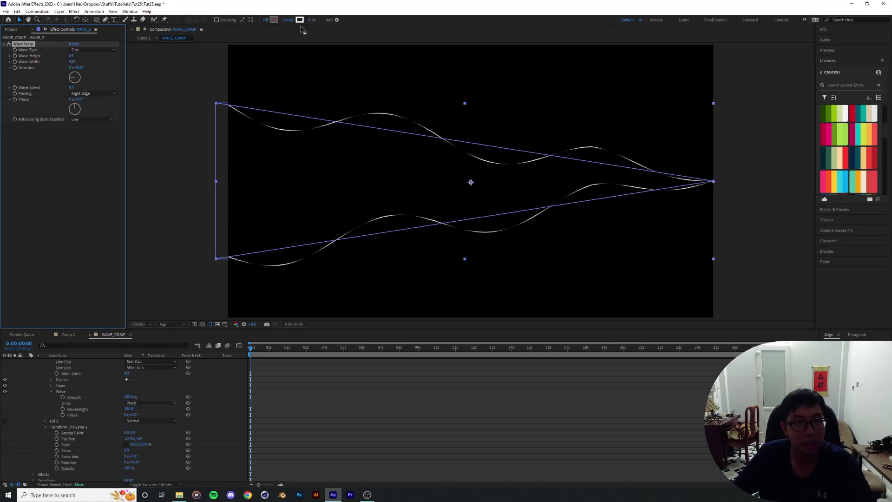
click(300, 19)
click(145, 162)
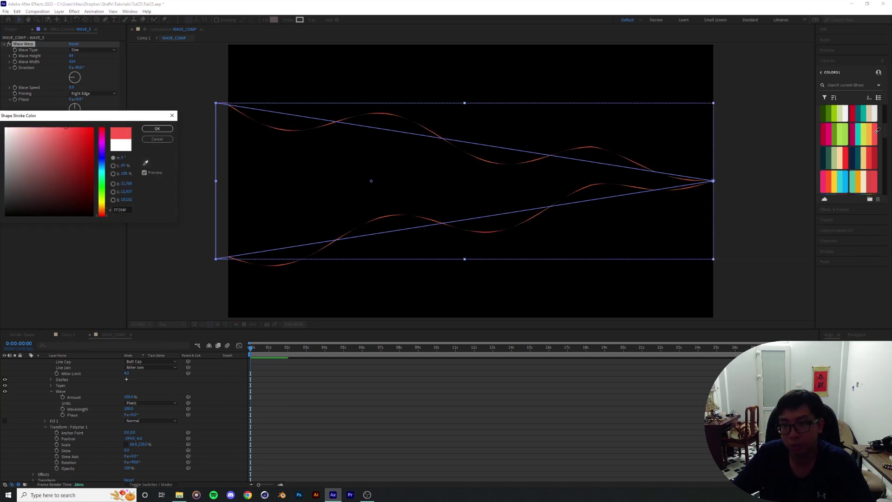
click(877, 131)
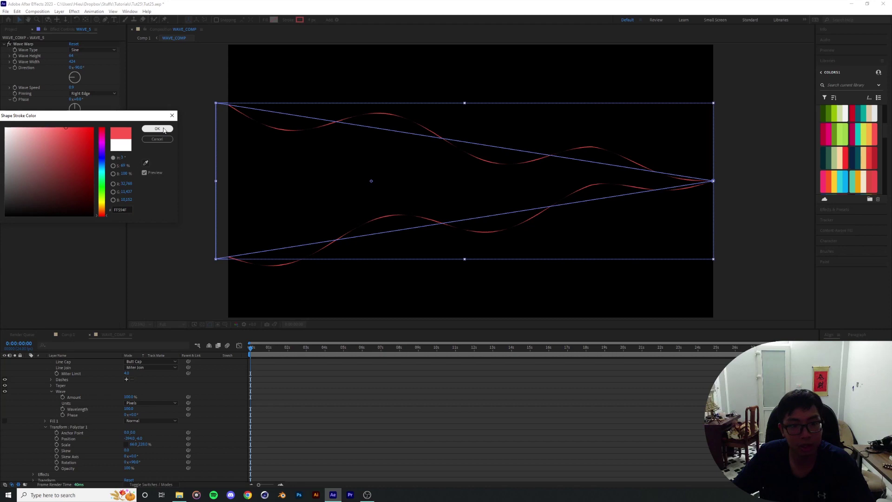
click(158, 128)
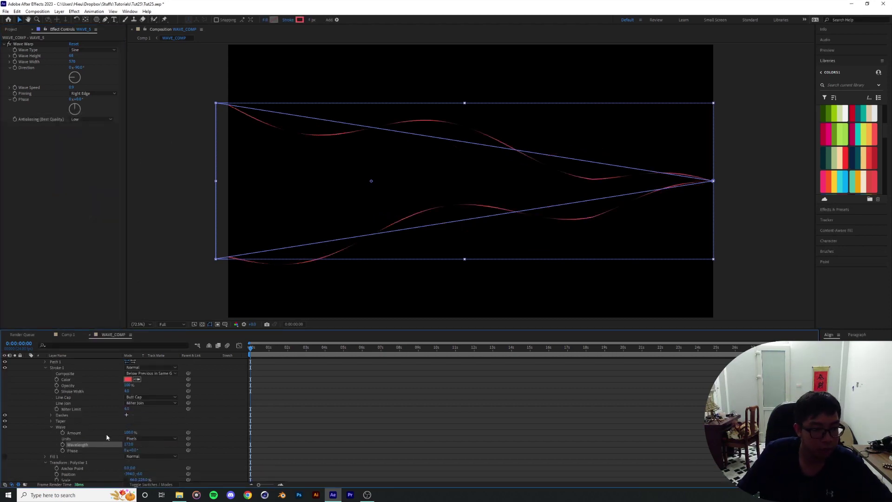
Step: Preview WAVE_5 on its own, and again with its solo turned off and its properties collapsed
key(space)
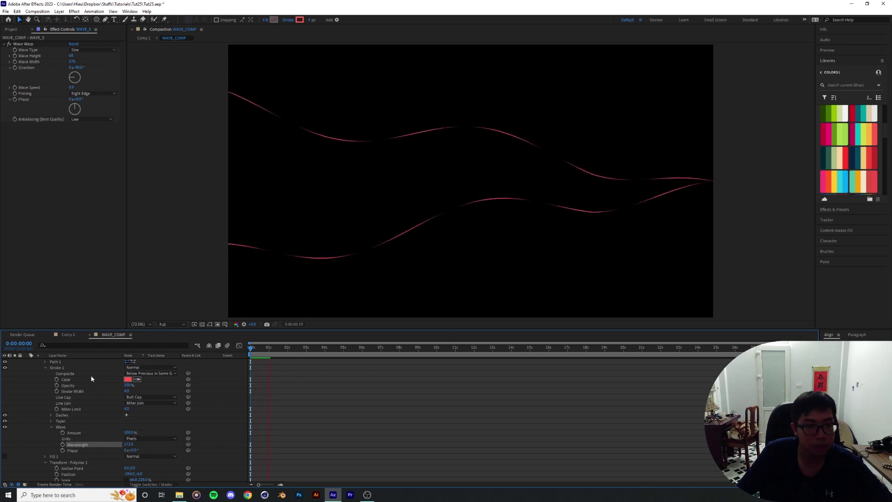
key(space)
scroll(91, 375, up, 1)
click(27, 361)
click(15, 362)
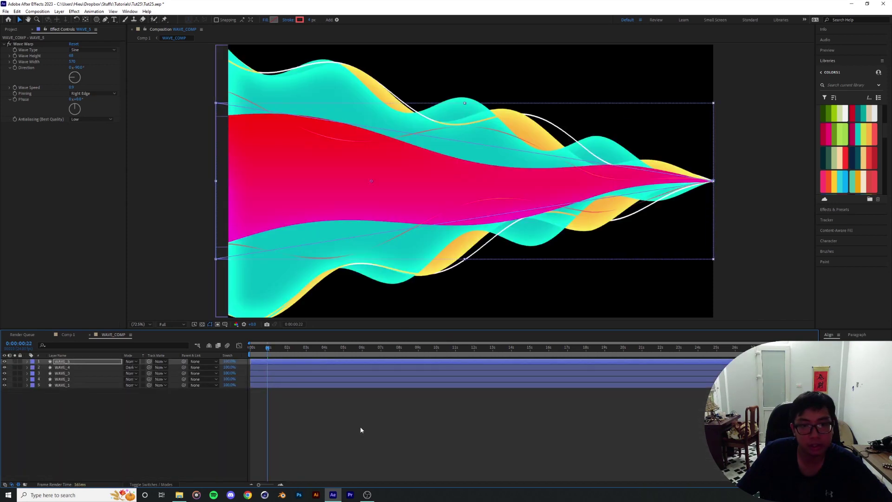
click(361, 426)
key(space)
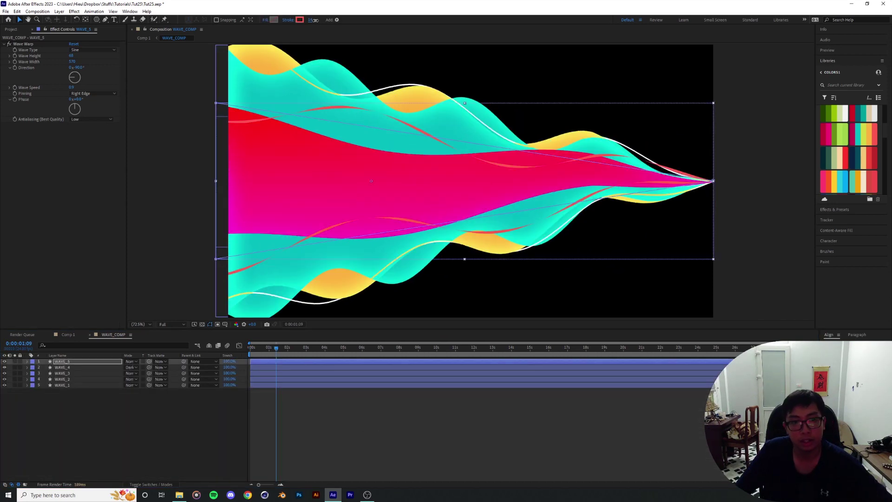
Step: Change WAVE_5's stroke color to a light purple
click(299, 20)
click(102, 145)
click(90, 131)
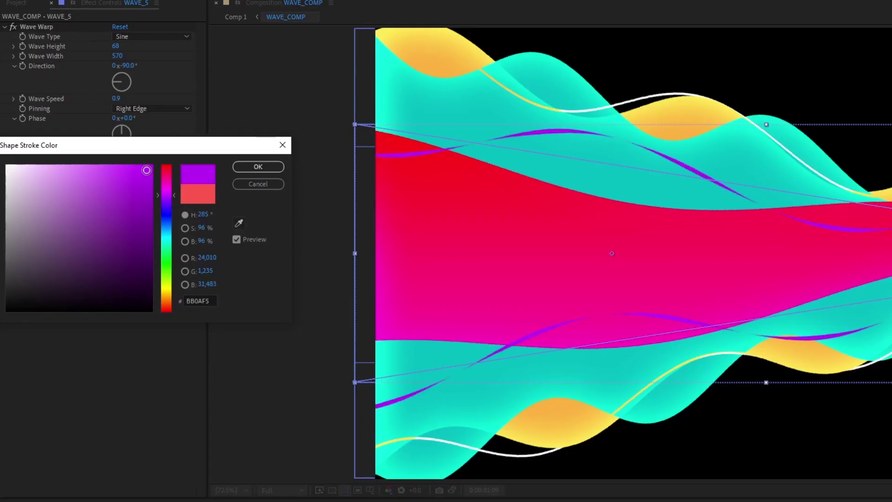
click(53, 162)
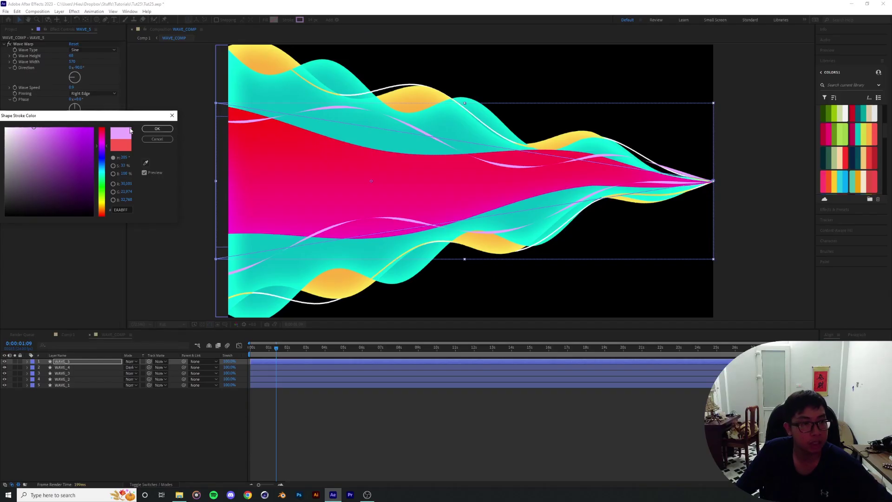
click(157, 128)
Step: Preview the animation of all wave layers with the recolored outline
click(418, 428)
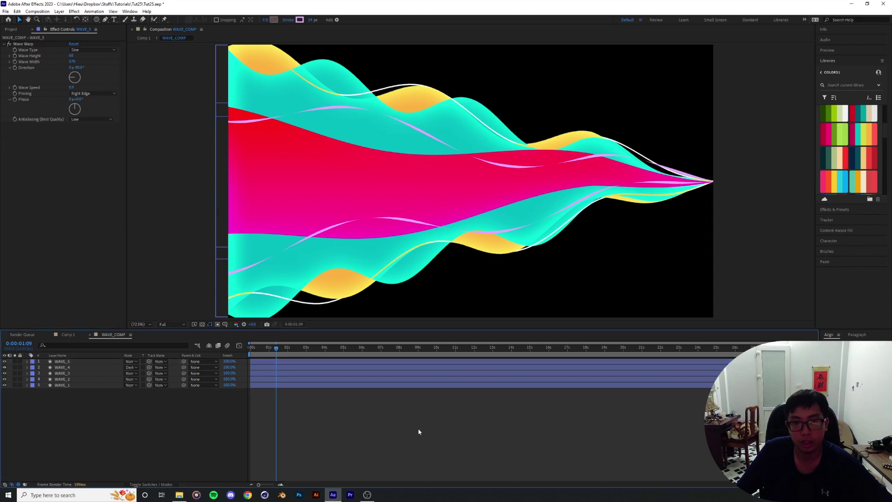
key(space)
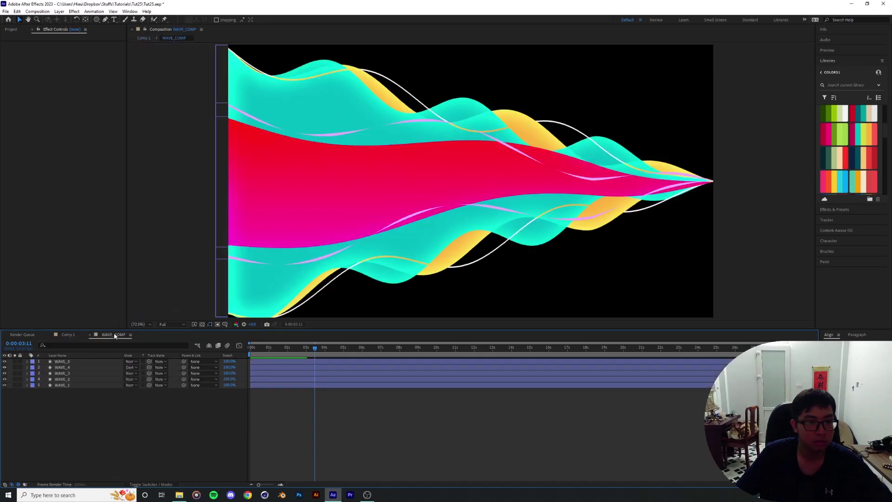
key(space)
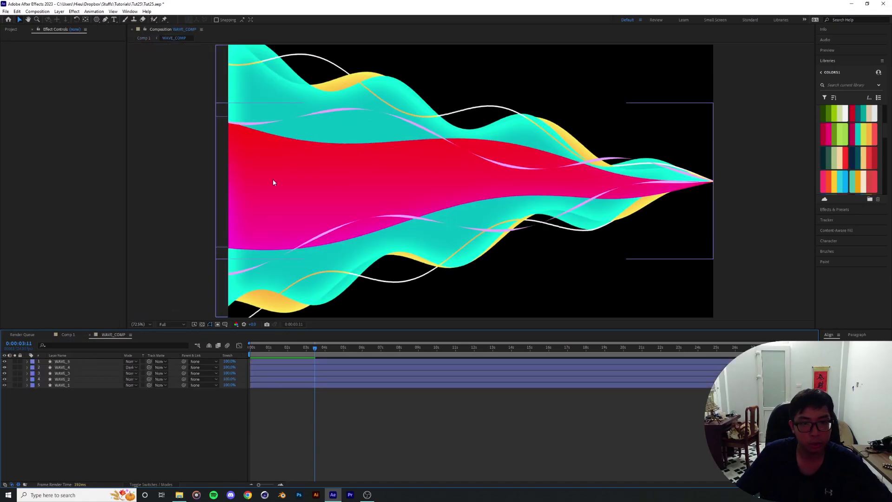
Step: Add a Bevel and Emboss layer style to WAVE_3 and set its size to 43
click(272, 249)
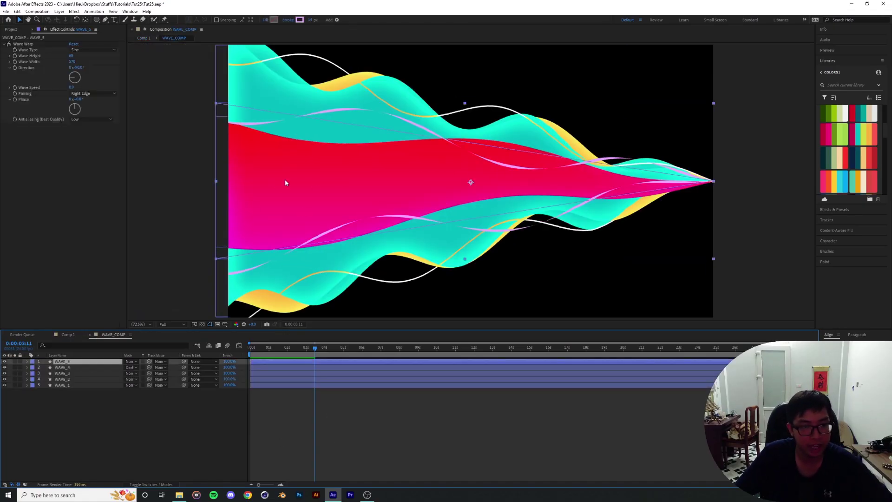
click(71, 367)
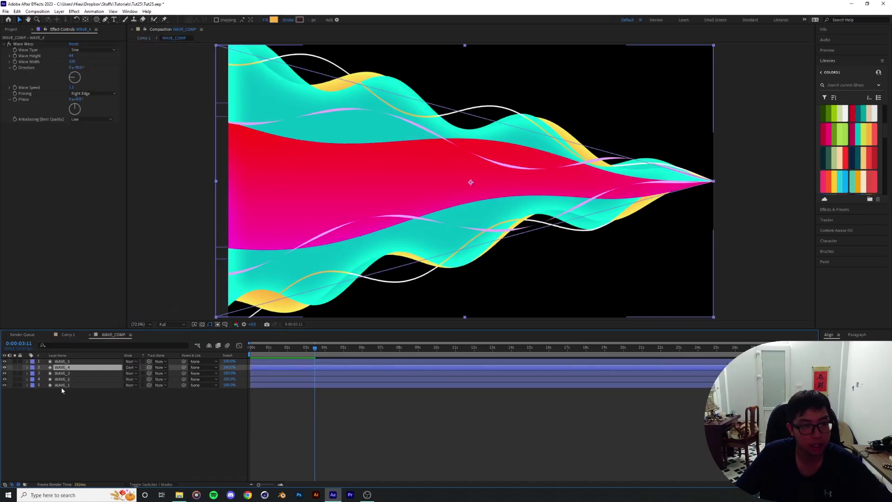
click(62, 373)
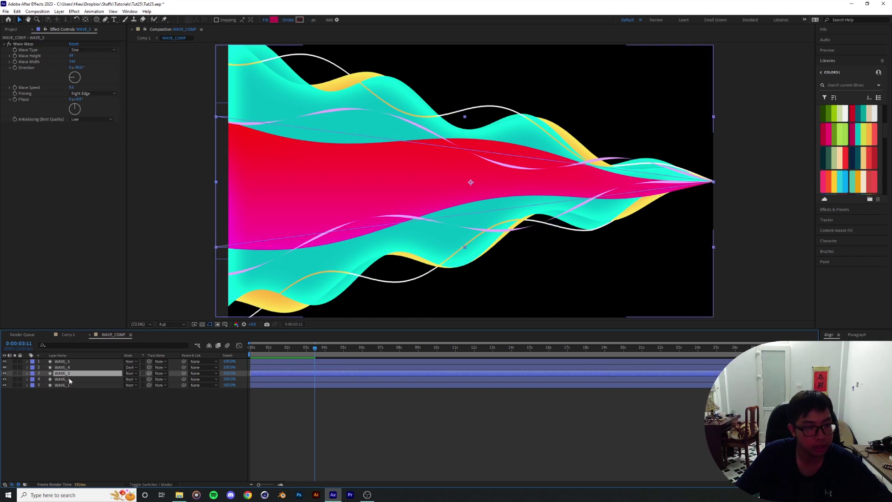
right_click(68, 374)
mouse_move(99, 260)
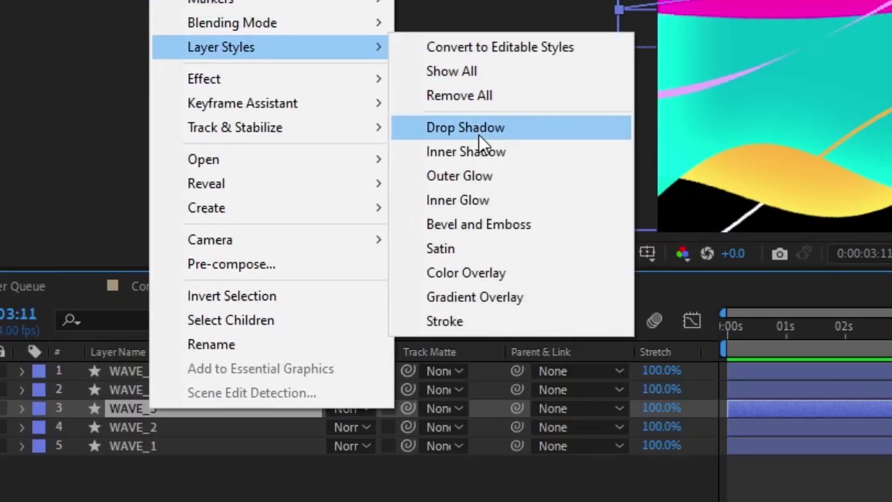
click(497, 224)
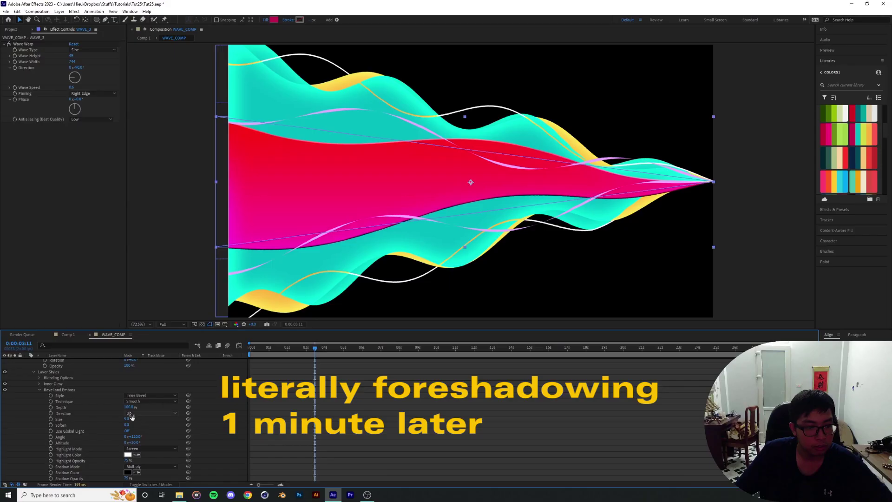
mouse_move(132, 418)
mouse_down()
mouse_move(155, 418)
mouse_move(144, 422)
mouse_up()
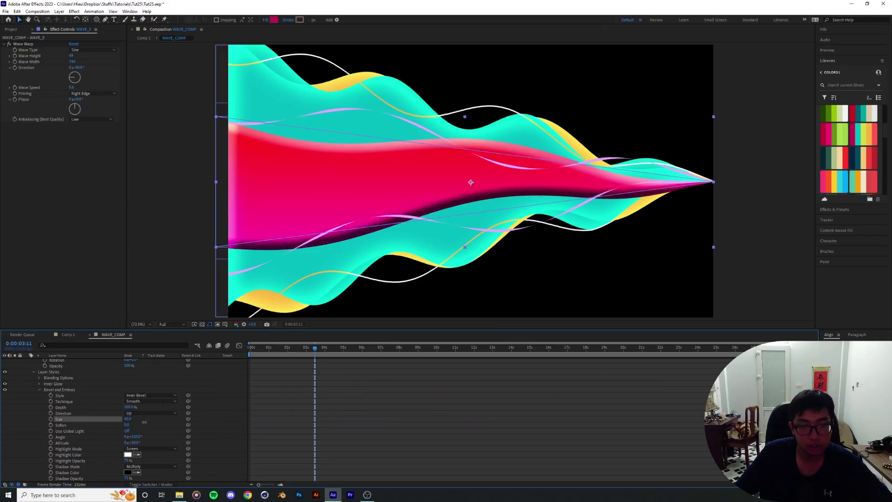
Step: Set WAVE_3's bevel highlight to a bright cyan in Linear Light mode with 89% opacity
click(128, 456)
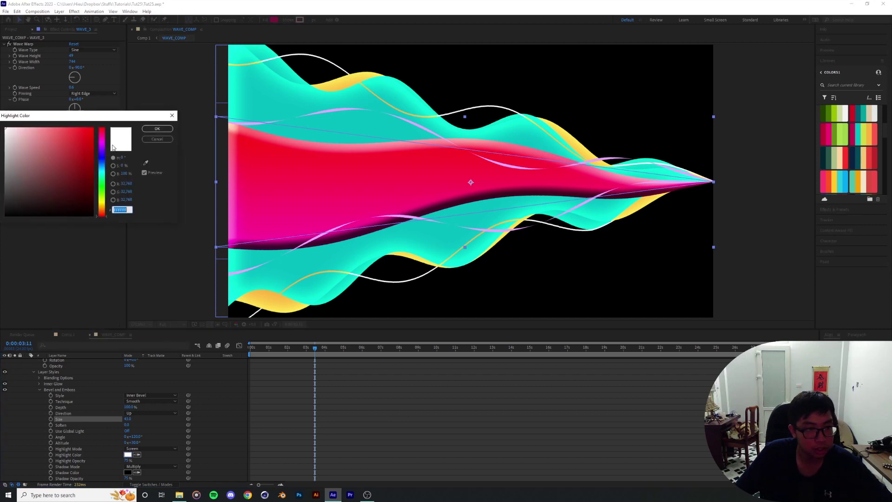
click(102, 171)
drag(72, 139, 80, 119)
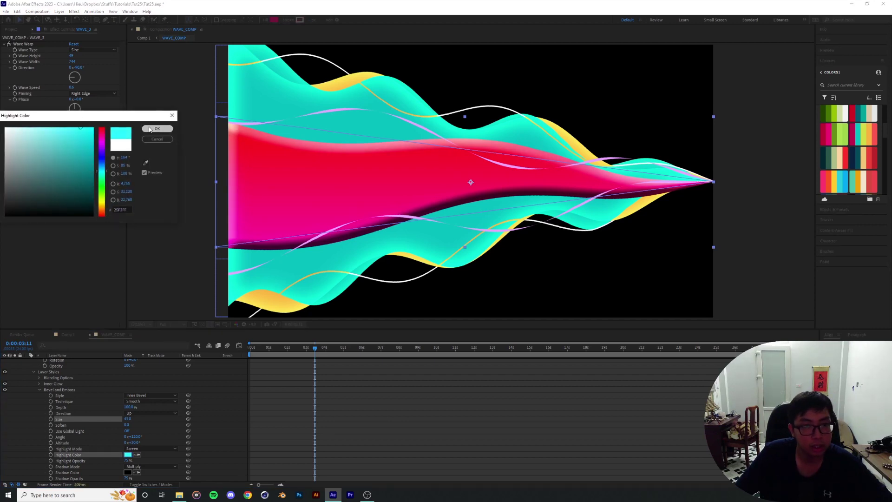
click(149, 129)
click(149, 448)
click(150, 327)
click(152, 358)
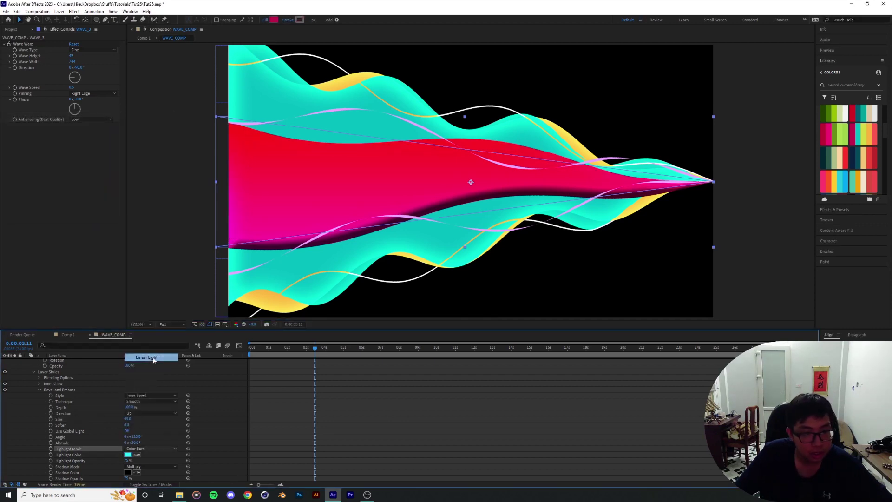
click(154, 360)
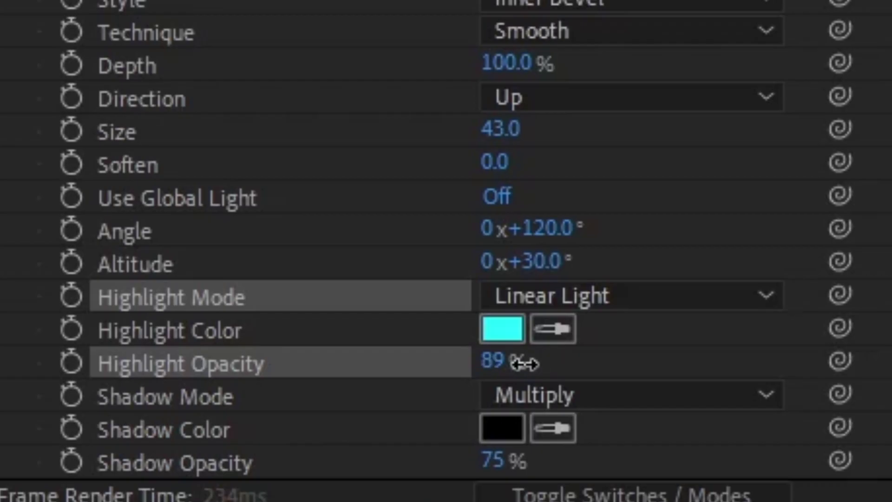
Step: Soften WAVE_3's bevel by 4.6, set its size to 51, and check the look in Comp 1
drag(497, 162, 577, 159)
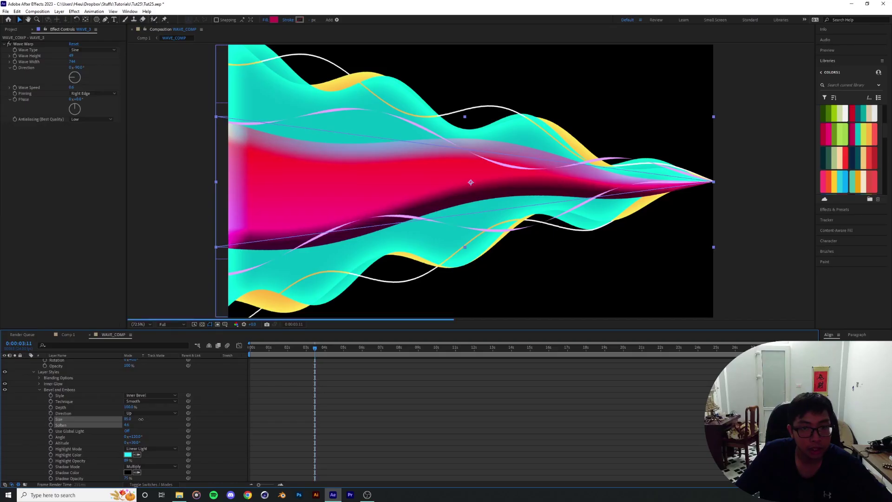
drag(563, 271, 599, 284)
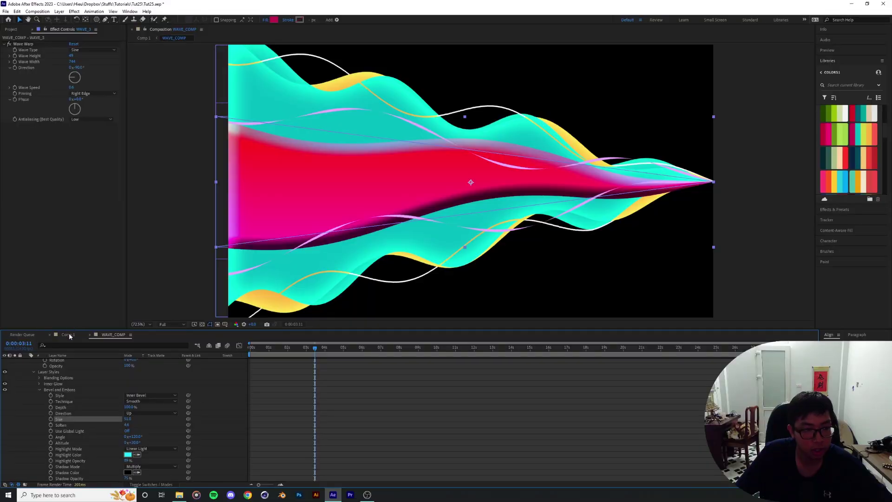
click(69, 334)
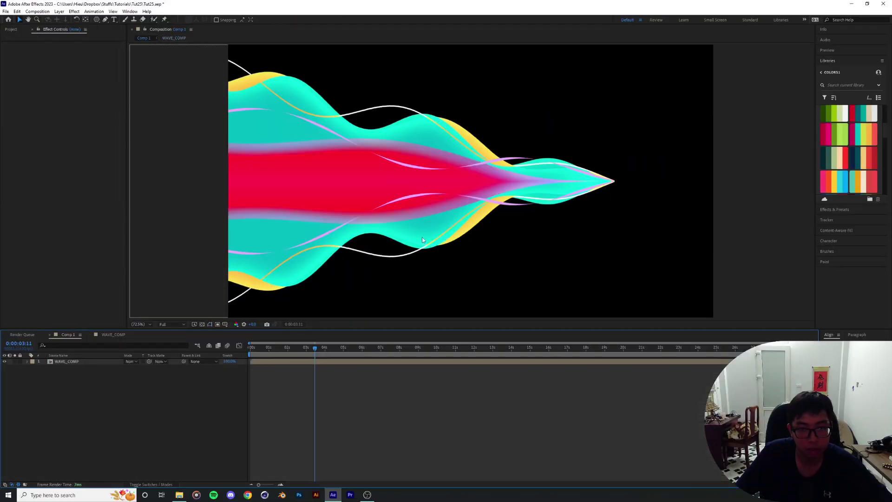
Step: Set the highlight opacity of WAVE_3's bevel in WAVE_COMP to 37% and preview the mirrored result in Comp 1
click(108, 335)
scroll(113, 433, down, 1)
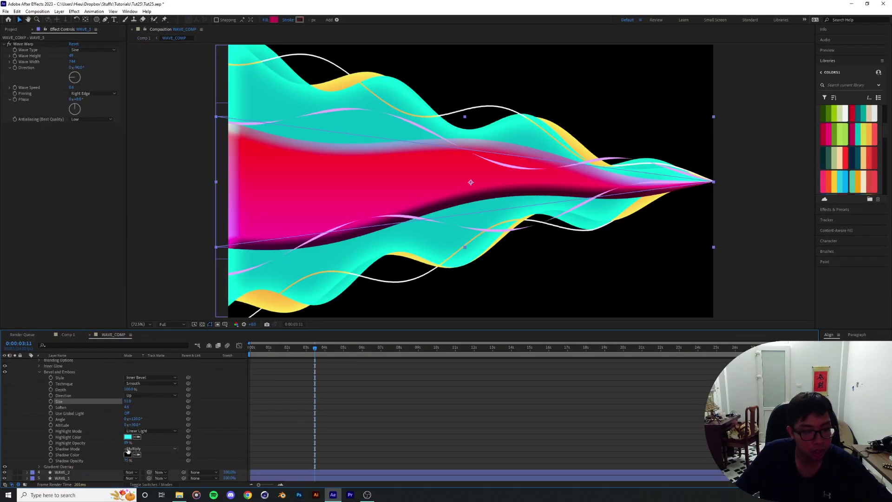
drag(126, 443, 104, 446)
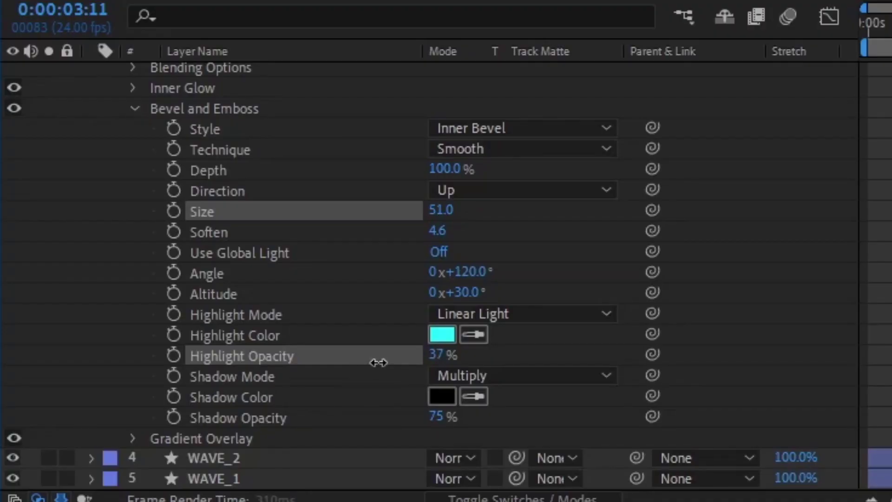
click(69, 335)
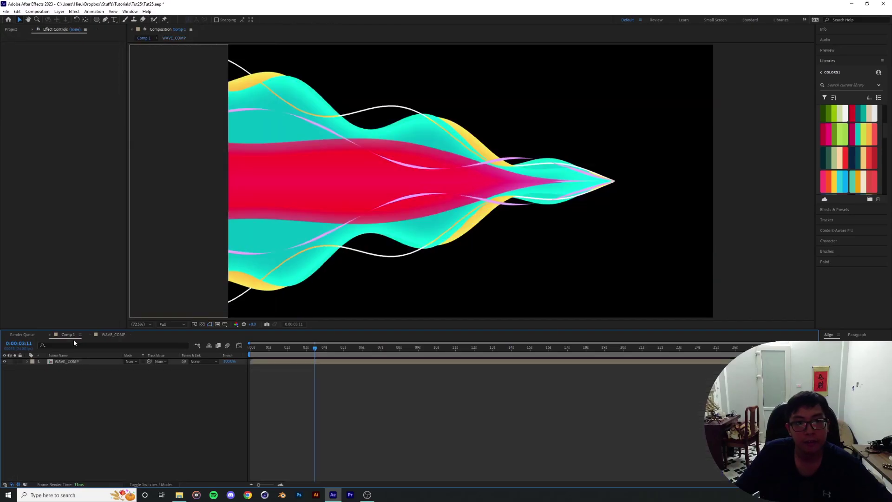
key(space)
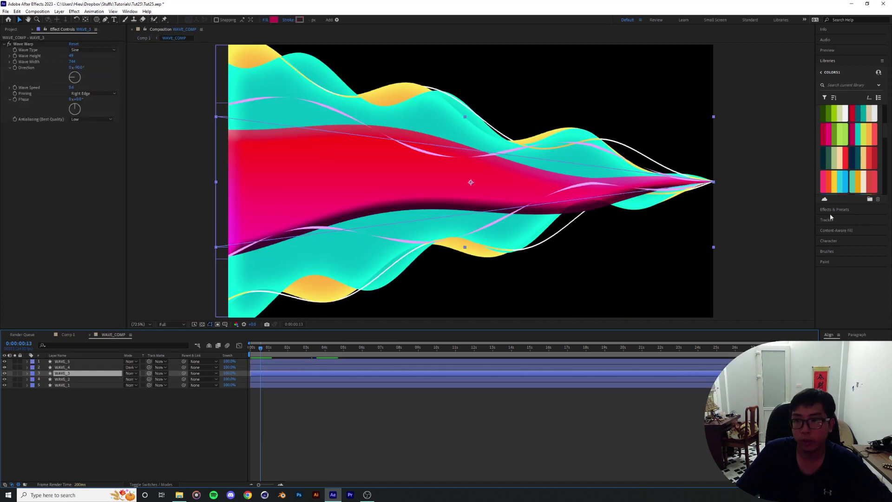
Step: Find the Mesh Warp effect and apply it to WAVE_3 in WAVE_COMP
click(832, 210)
click(845, 75)
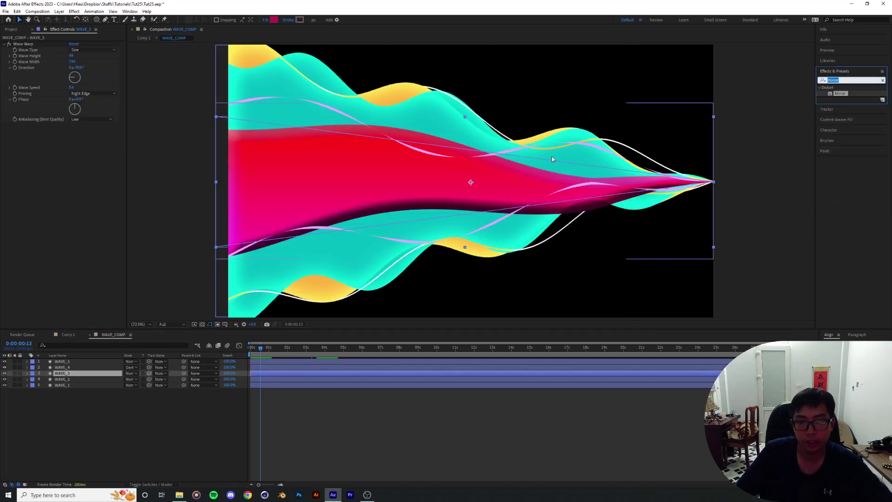
key(BackSpace)
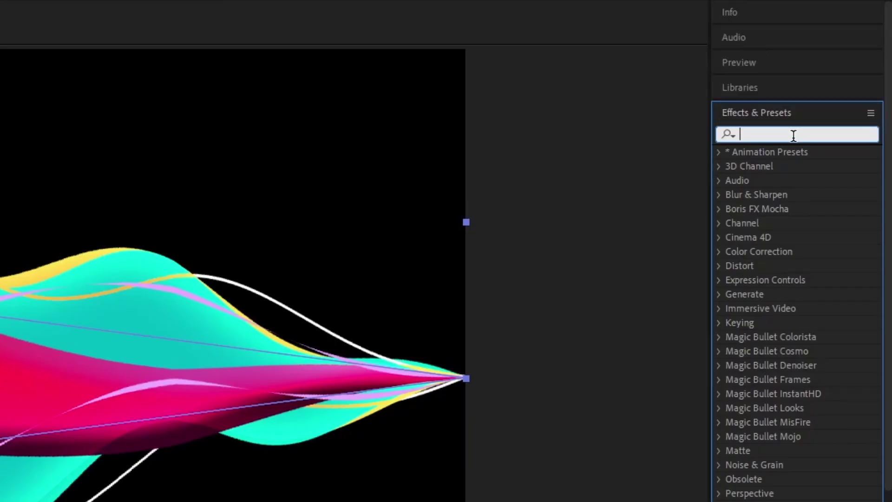
text(mesh)
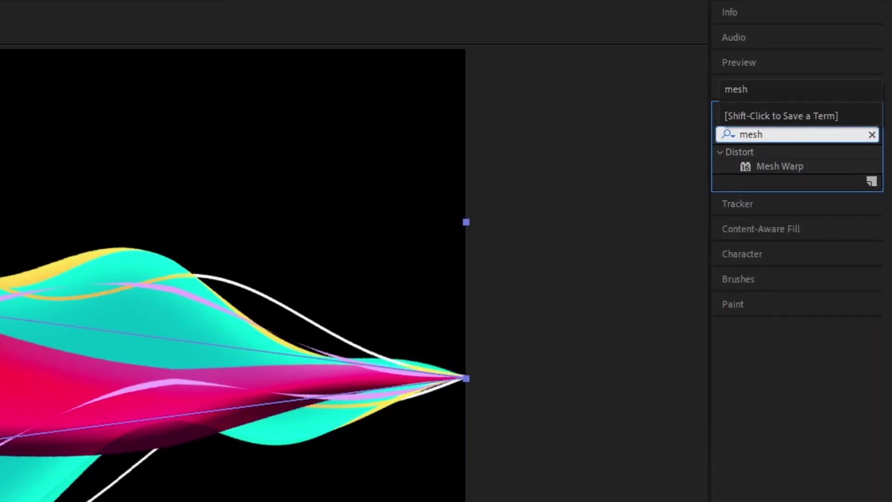
double_click(767, 166)
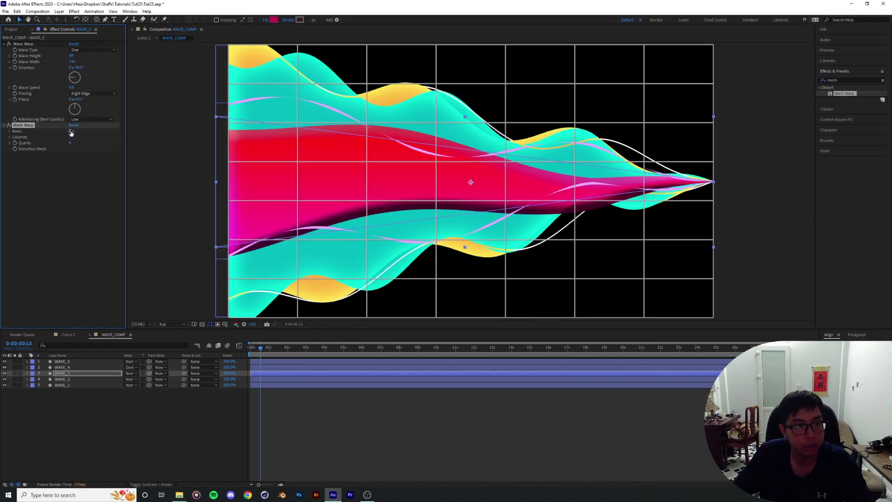
Step: Set WAVE_3's Mesh Warp grid to 2 rows and 3 columns
drag(71, 133, 66, 137)
click(69, 131)
text(2)
key(Return)
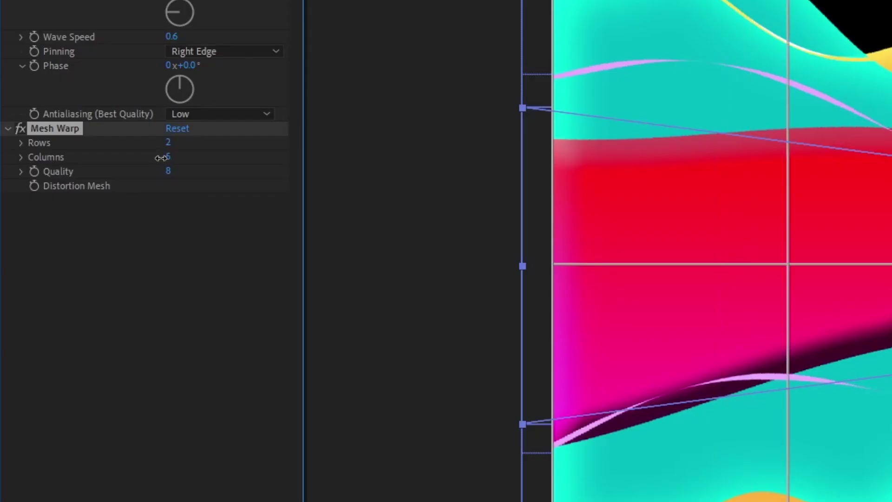
drag(160, 158, 163, 165)
text(3)
key(Return)
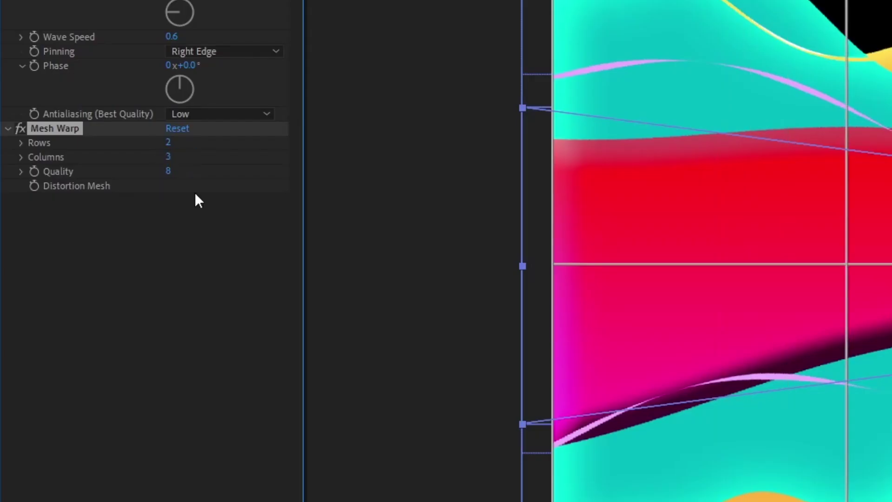
Step: Pull the mesh's two left corners vertically outward beyond the frame and its two right corners inward toward the tip, then deselect WAVE_3
scroll(859, 258, down, 1)
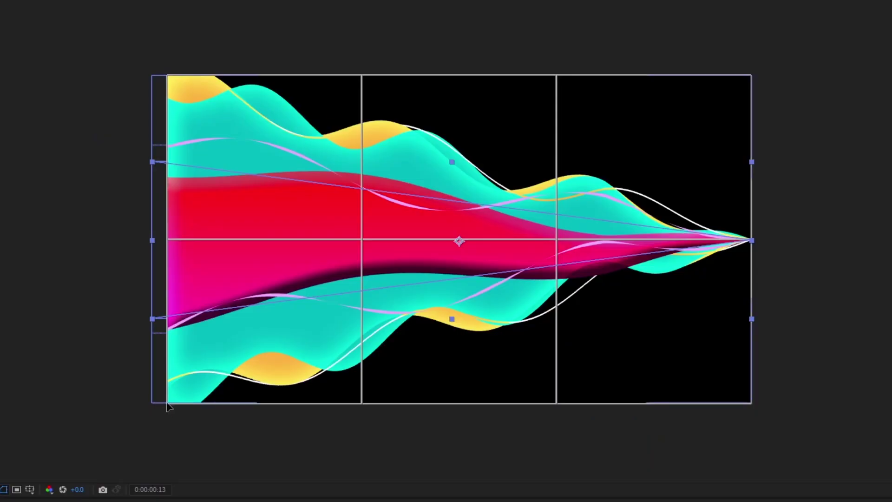
drag(167, 403, 166, 484)
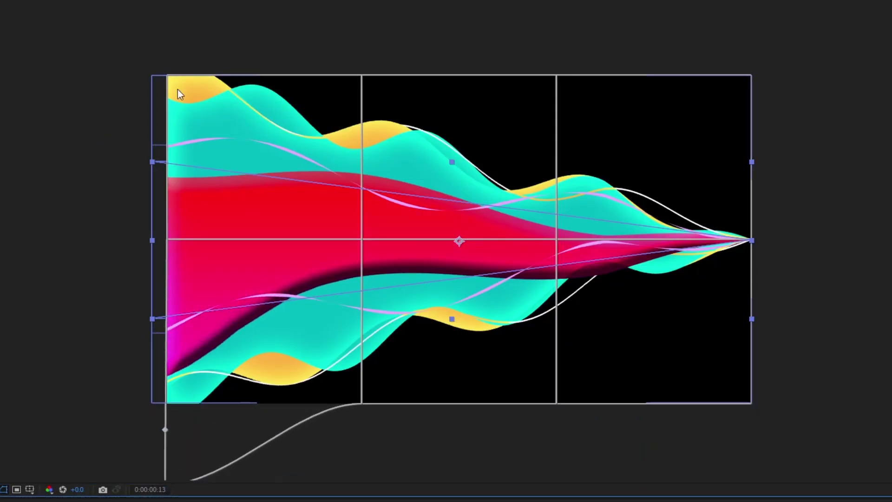
drag(167, 75, 304, 8)
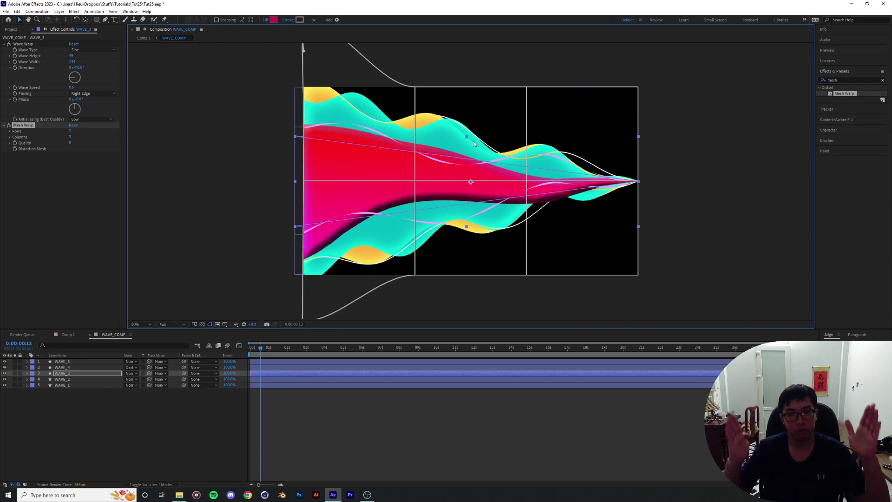
drag(638, 275, 637, 245)
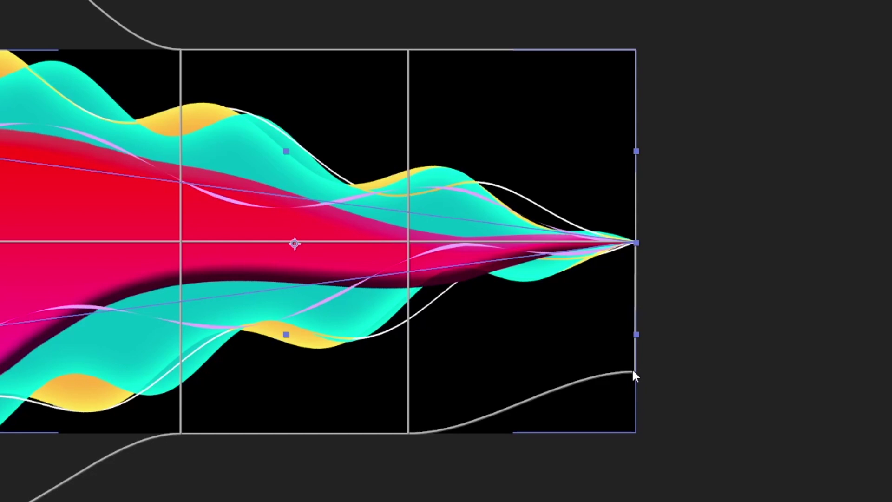
drag(636, 51, 637, 125)
key(F2)
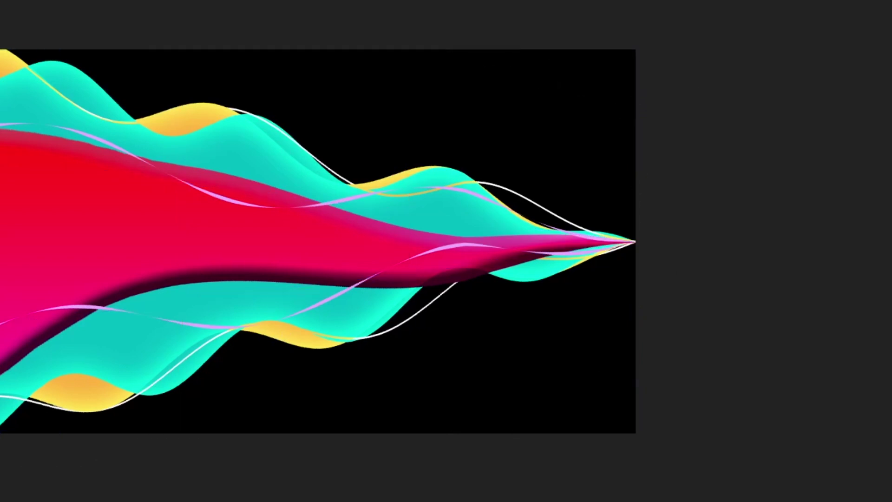
Step: Preview the mesh-warped waves in WAVE_COMP and play the mirrored animation from the start in Comp 1
drag(262, 350, 327, 354)
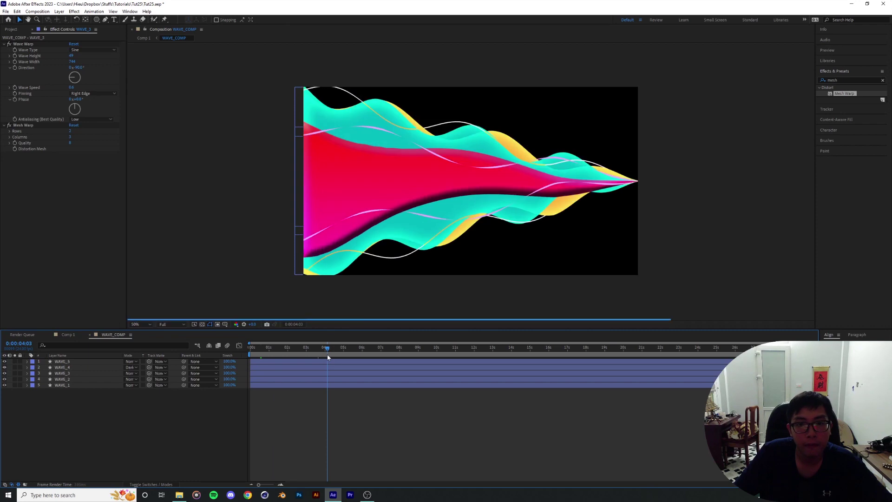
key(space)
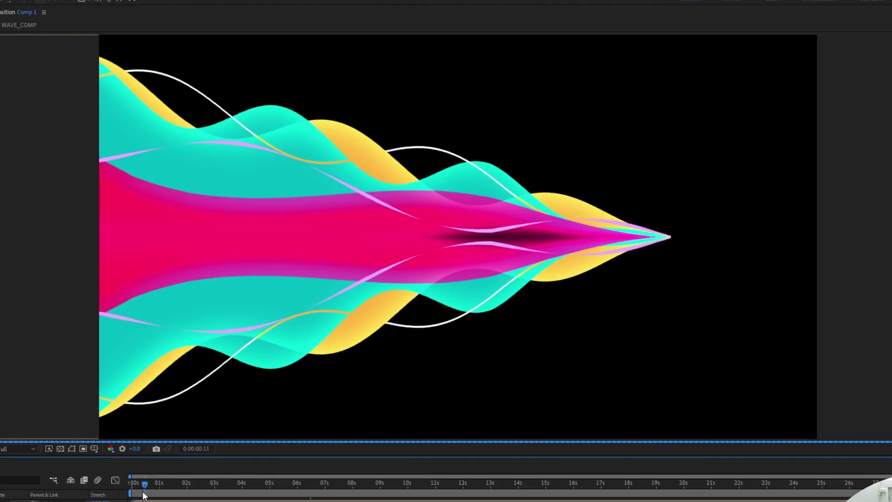
drag(143, 492, 132, 500)
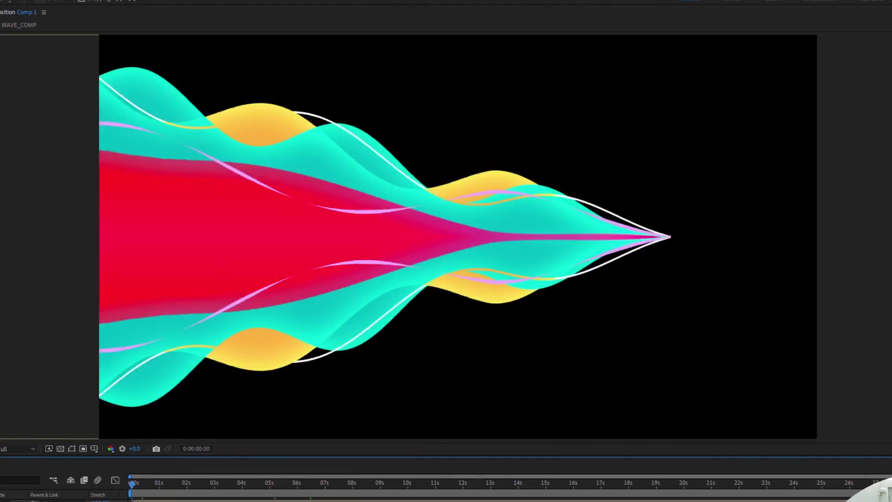
key(space)
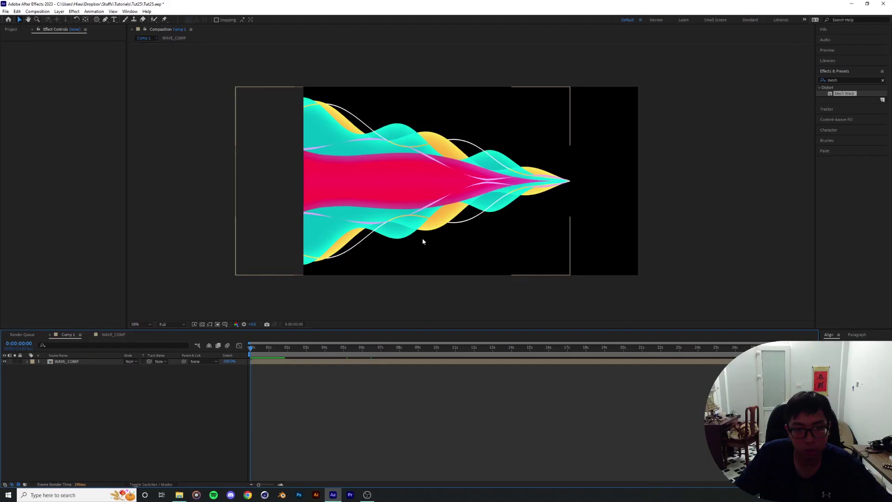
scroll(484, 202, up, 1)
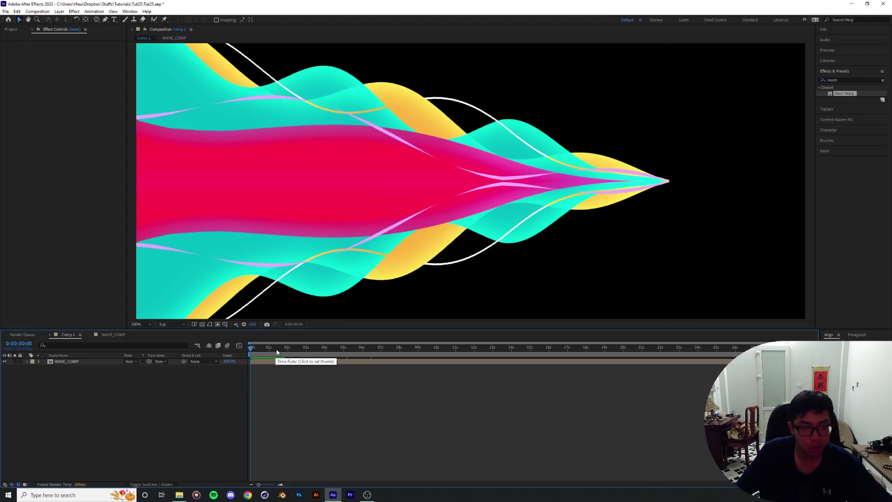
key(space)
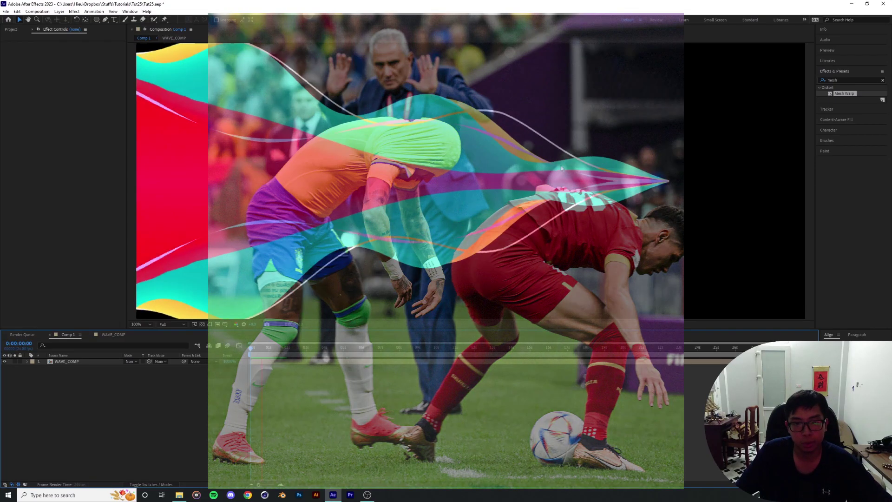
scroll(529, 213, down, 1)
key(space)
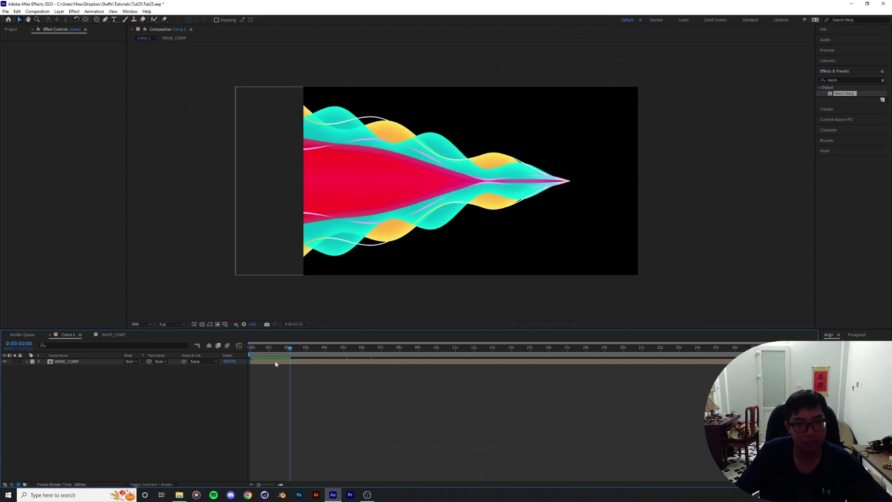
Step: Replay the mirrored animation in Comp 1 from its first frame and open the WAVE_COMP precomposition
drag(288, 349, 250, 350)
key(space)
double_click(67, 361)
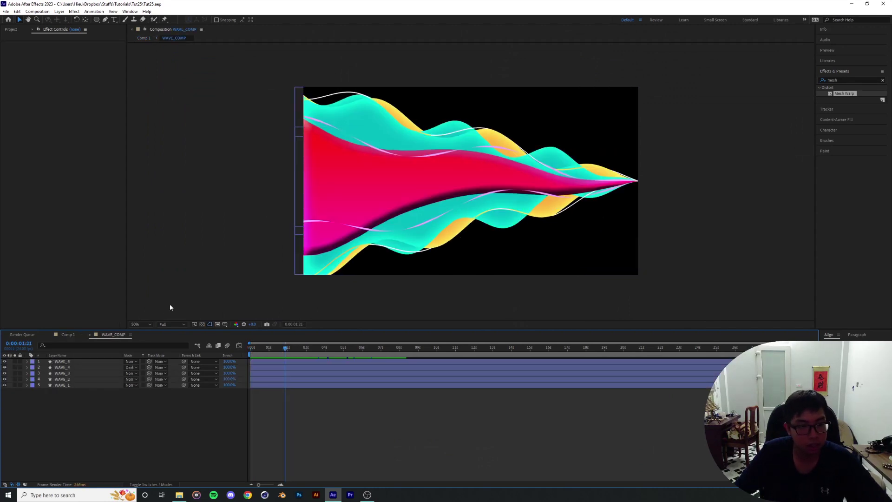
Step: Add a new adjustment layer above WAVE_5 at the top of WAVE_COMP's layer stack
click(140, 324)
click(143, 332)
click(91, 361)
click(59, 11)
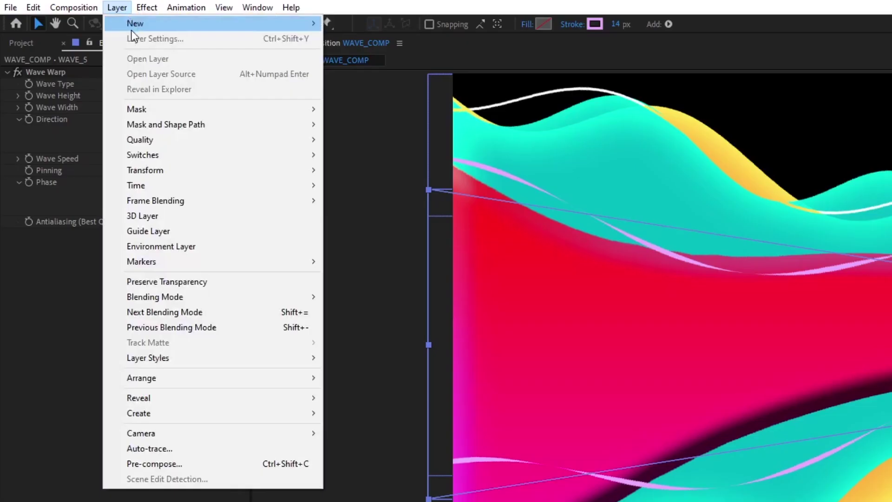
mouse_move(135, 24)
click(396, 113)
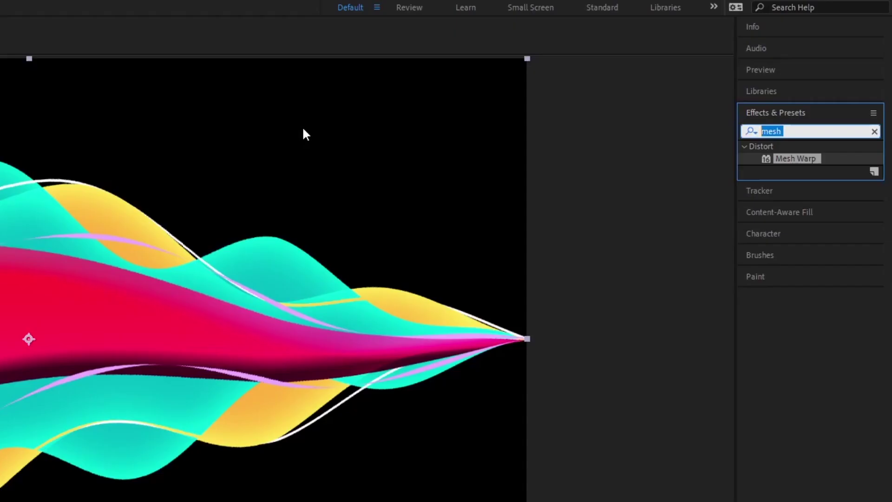
Step: Apply Add Grain to the adjustment layer with viewing mode Final Output, Intensity 0.700 and a reduced grain Size
text(grain)
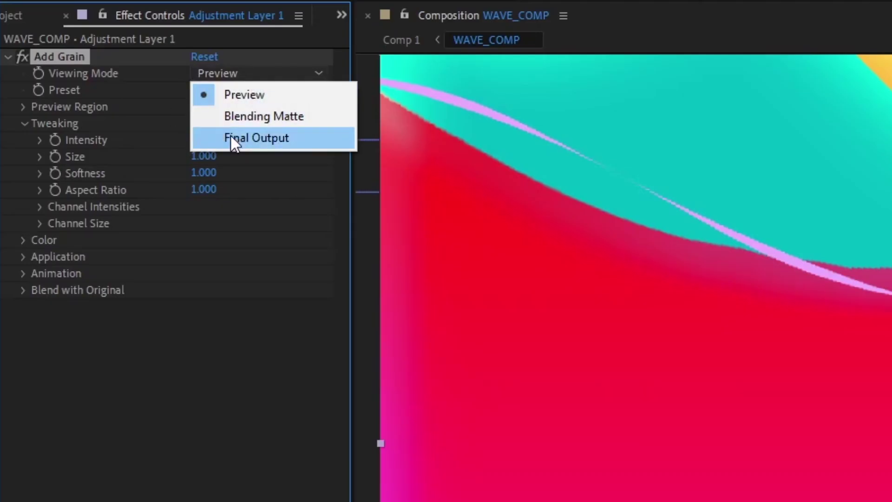
click(230, 136)
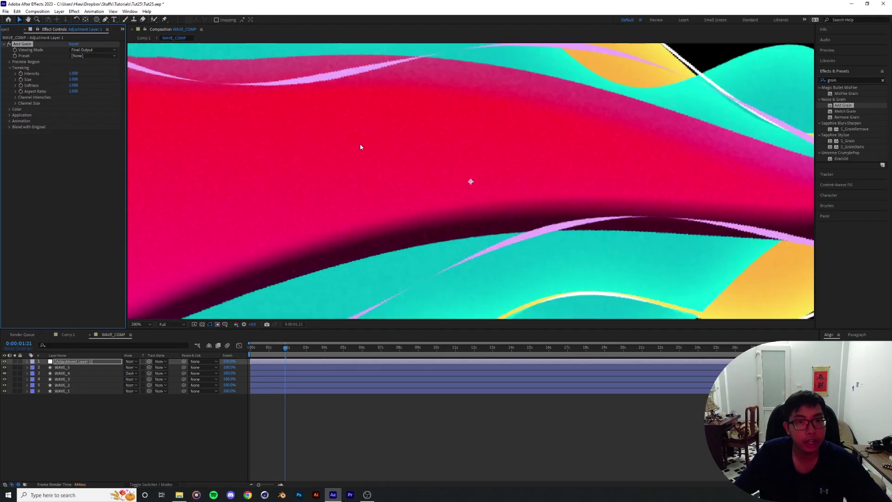
drag(241, 316, 402, 171)
drag(390, 231, 513, 132)
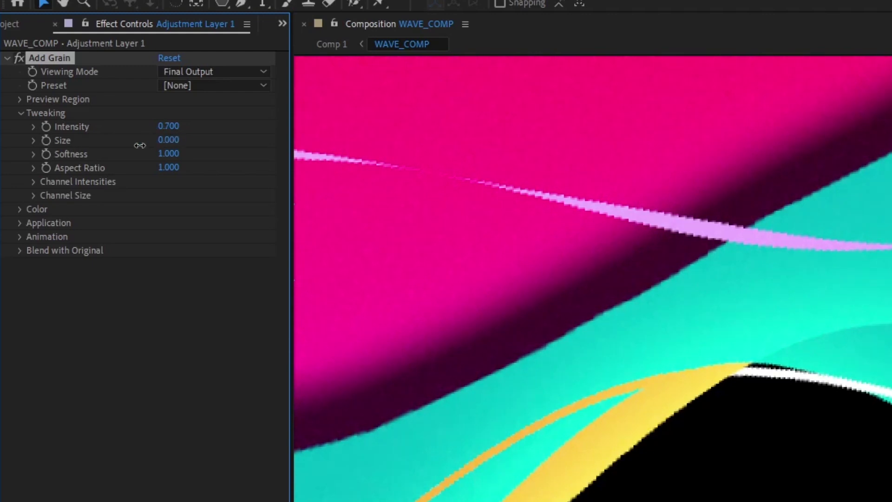
drag(153, 143, 141, 146)
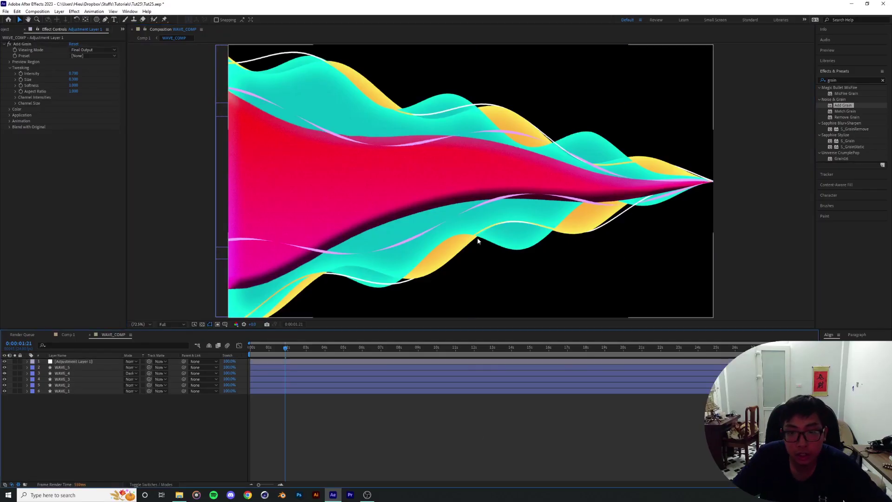
key(slash)
click(140, 324)
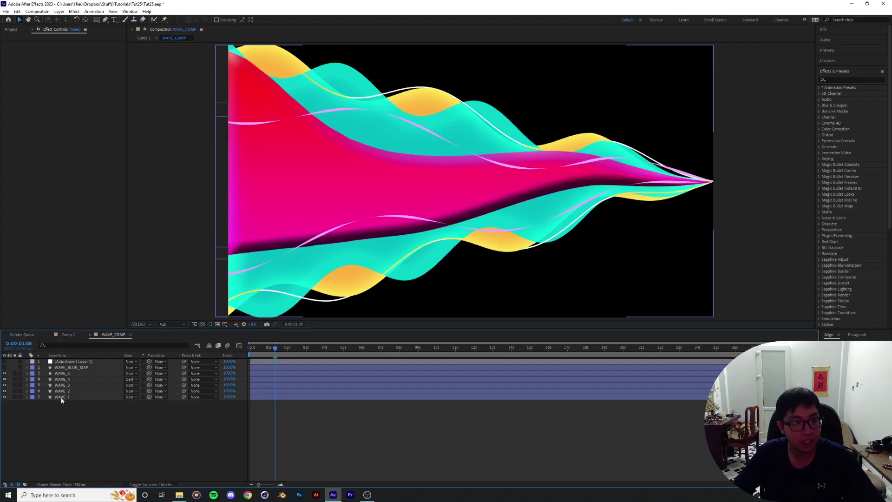
Step: Solo and duplicate WAVE_1, and give the duplicate a white FFFFFF stroke
click(62, 396)
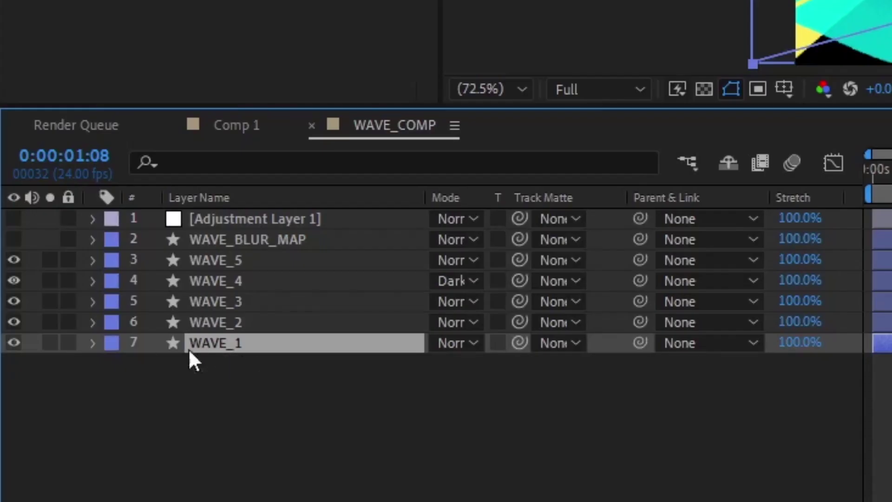
click(50, 343)
key(ctrl+d)
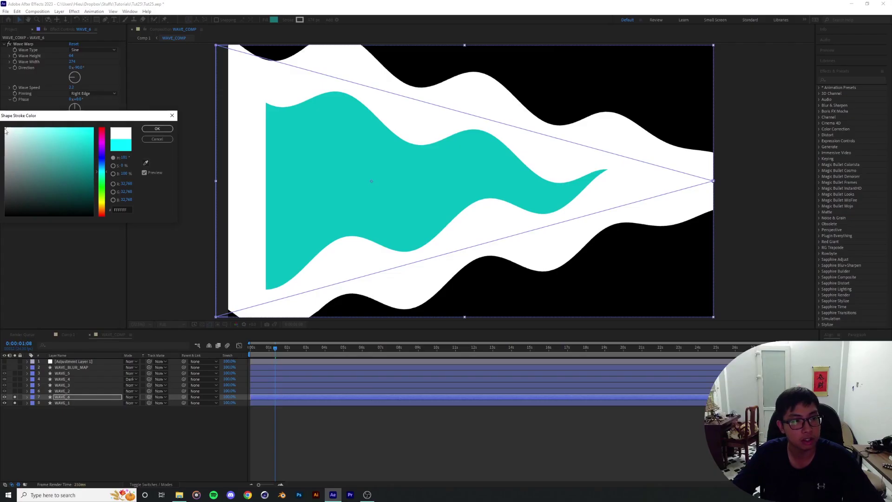
click(156, 128)
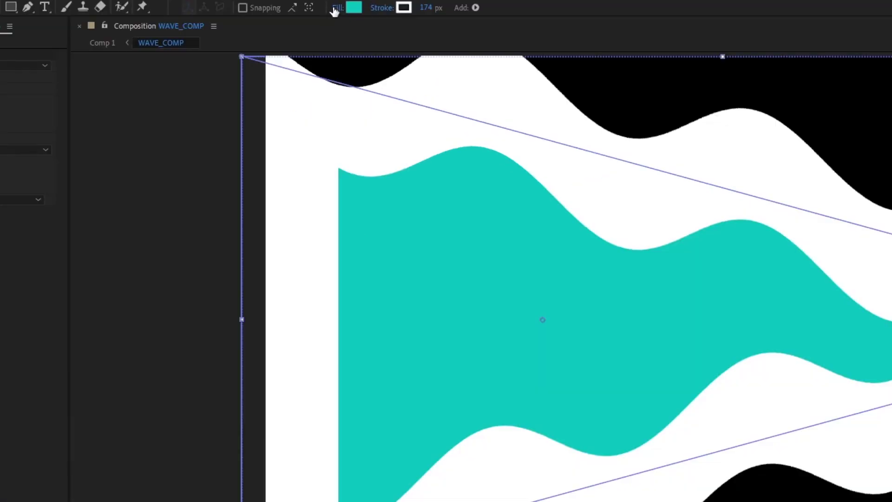
Step: Remove the fill from WAVE_6 so the shape has only its stroke
click(335, 11)
click(320, 369)
click(375, 445)
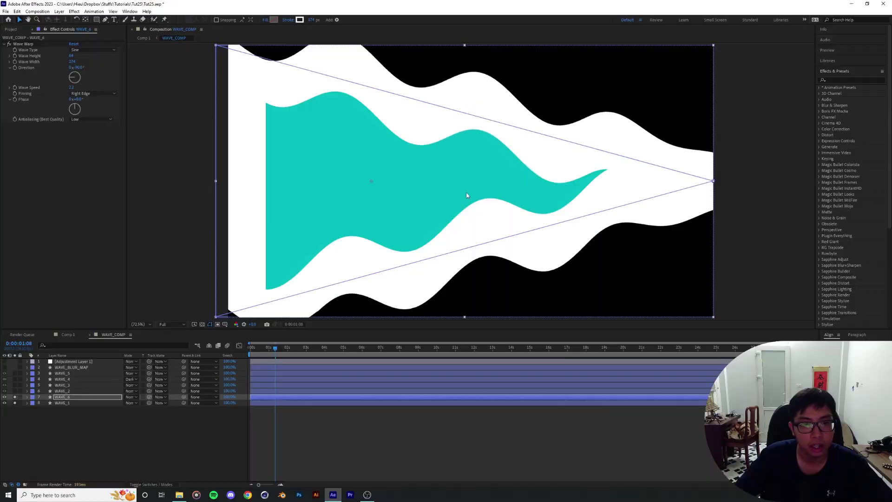
Step: Move WAVE_6 beneath WAVE_1 in the layer stack and thin its stroke to a narrow outline
click(65, 397)
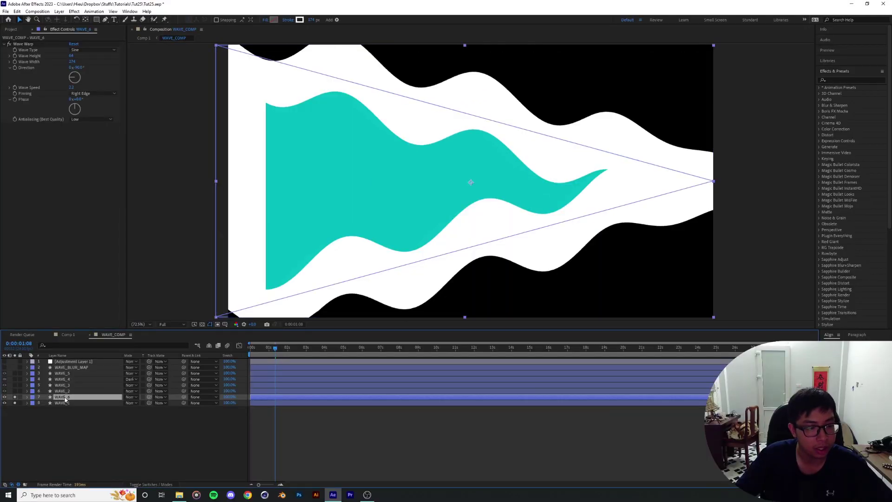
drag(65, 399, 65, 409)
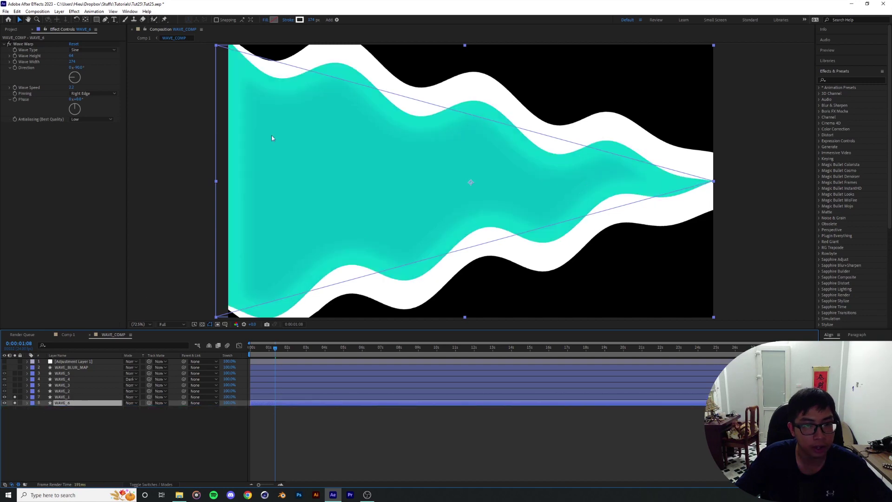
drag(310, 21, 262, 25)
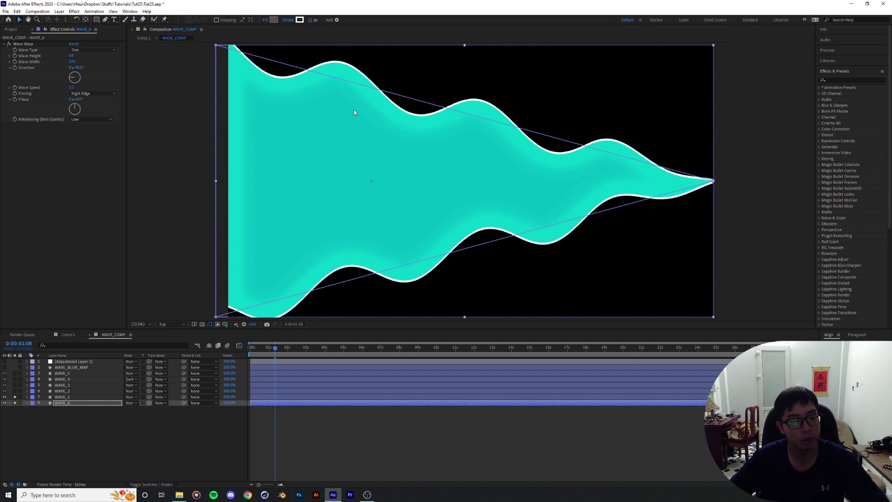
Step: Nudge WAVE_6 slightly away from WAVE_1 and set its Wave Warp's Wave Width to 277 for an uneven outline
drag(408, 161, 408, 163)
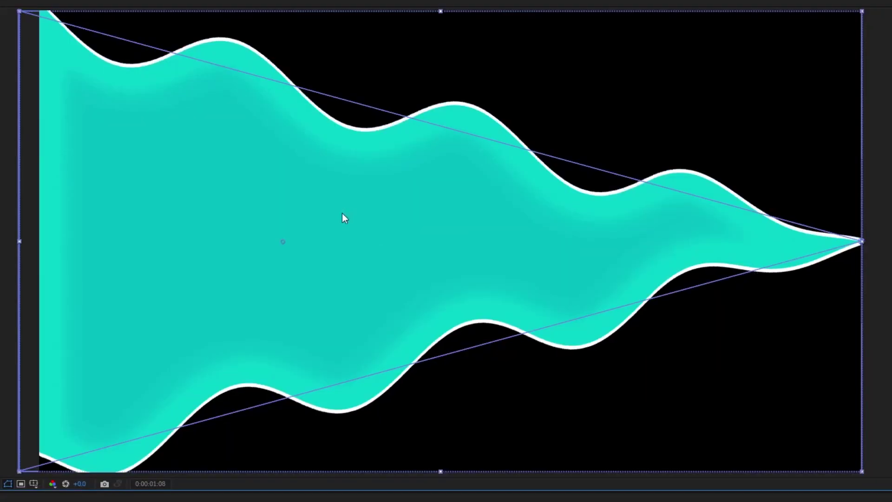
drag(342, 213, 347, 216)
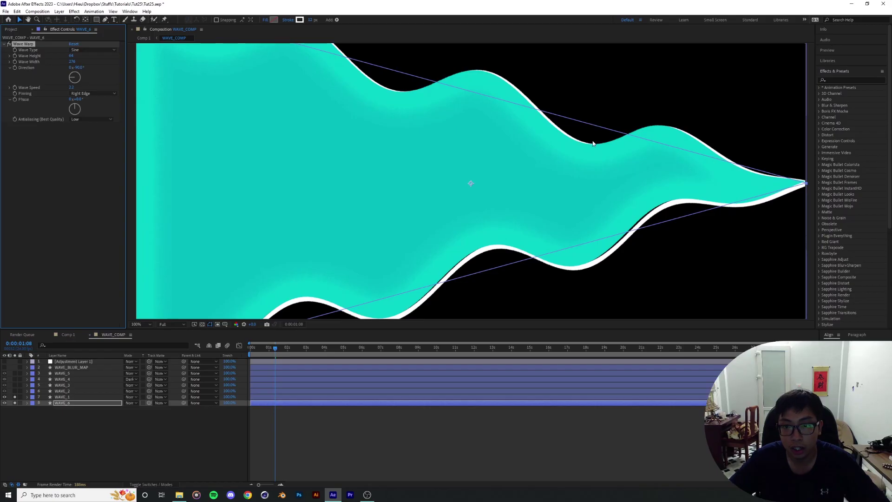
drag(561, 133, 504, 224)
scroll(504, 224, up, 1)
drag(618, 221, 615, 200)
drag(421, 163, 612, 180)
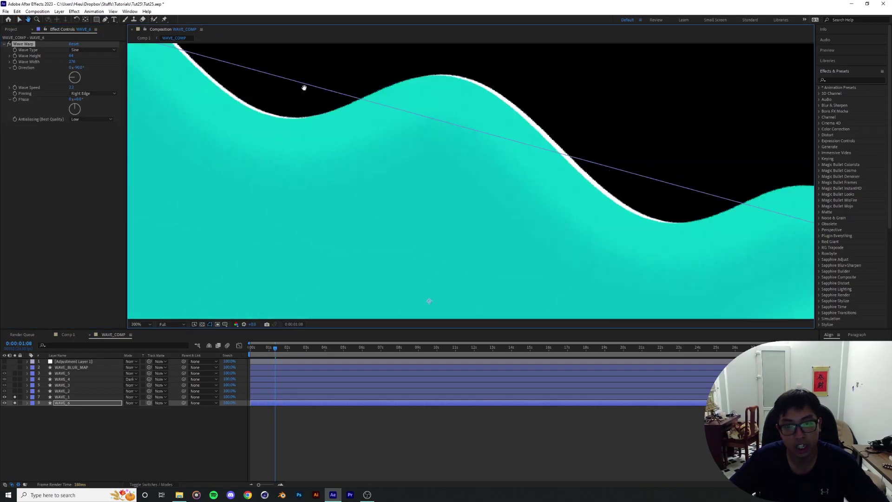
drag(303, 88, 619, 230)
drag(69, 61, 75, 59)
drag(419, 215, 242, 338)
Step: Examine the white outline around the mirrored teal wave close up in Comp 1
key(shift+slash)
click(69, 334)
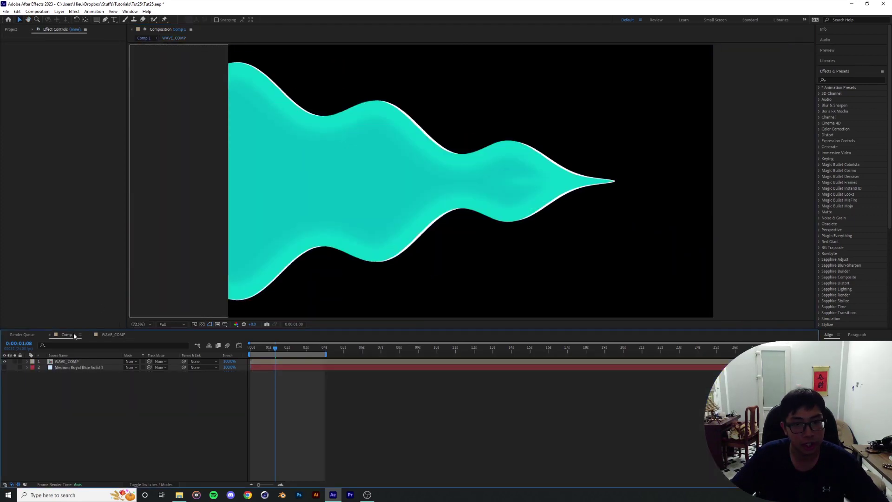
double_click(594, 187)
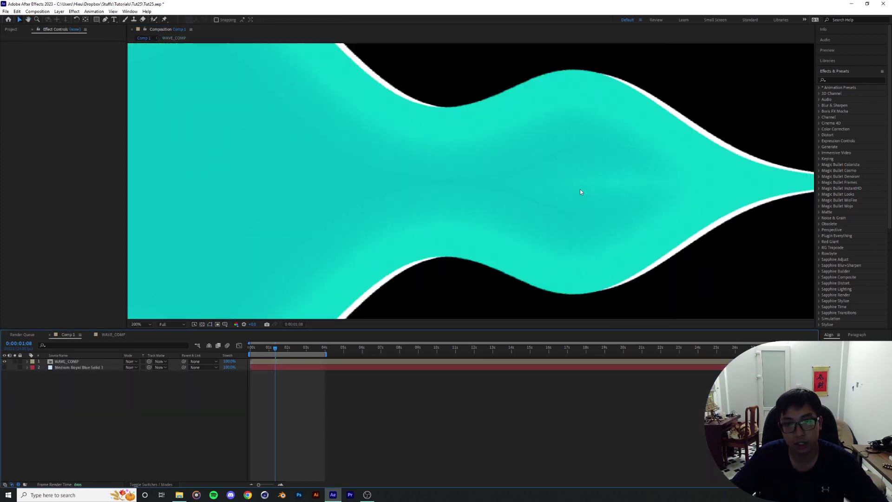
Step: Sample the teal wave for WAVE_6's stroke color and adjust it to light cyan 6FFAFF
click(70, 404)
click(300, 19)
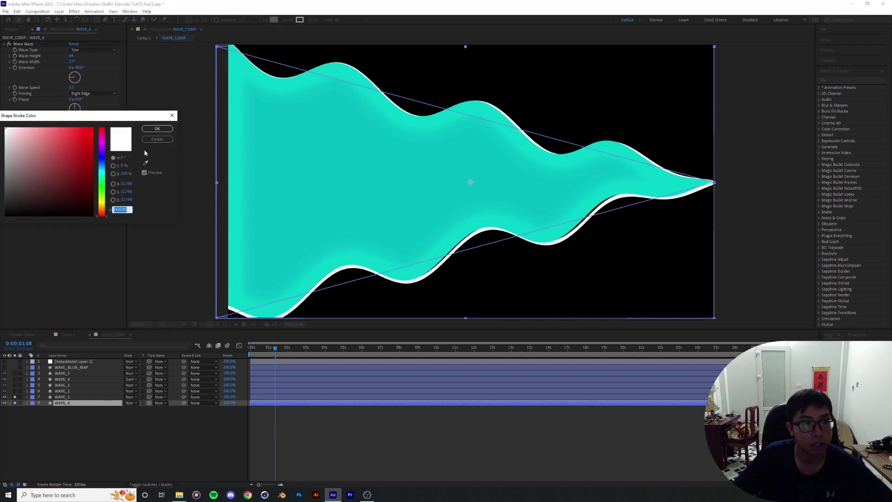
click(146, 160)
click(350, 72)
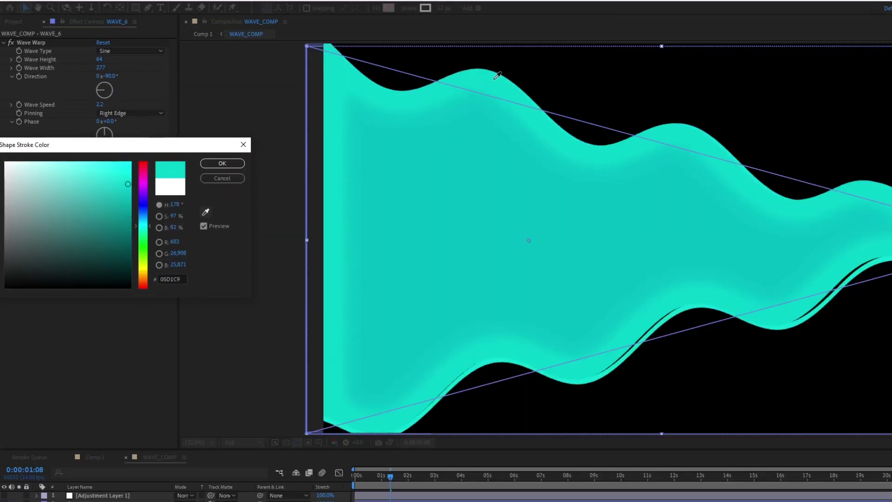
mouse_move(118, 206)
mouse_down()
mouse_move(148, 148)
mouse_move(159, 144)
mouse_up()
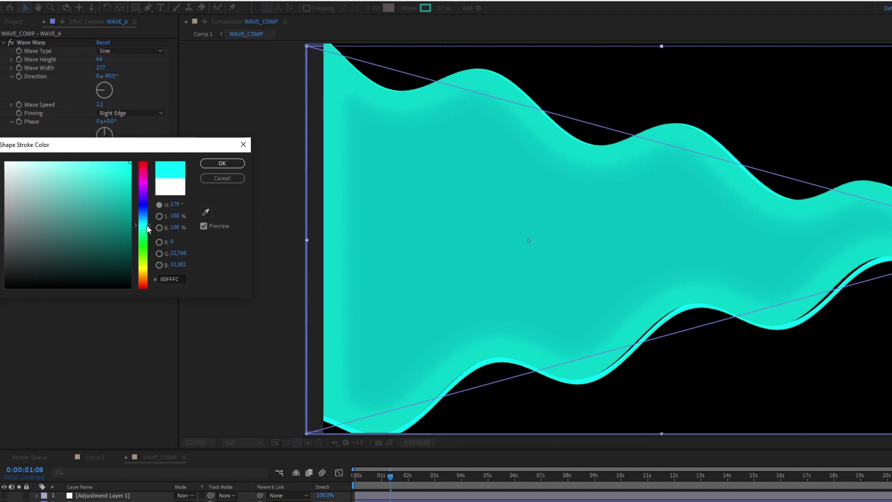
drag(147, 225, 149, 224)
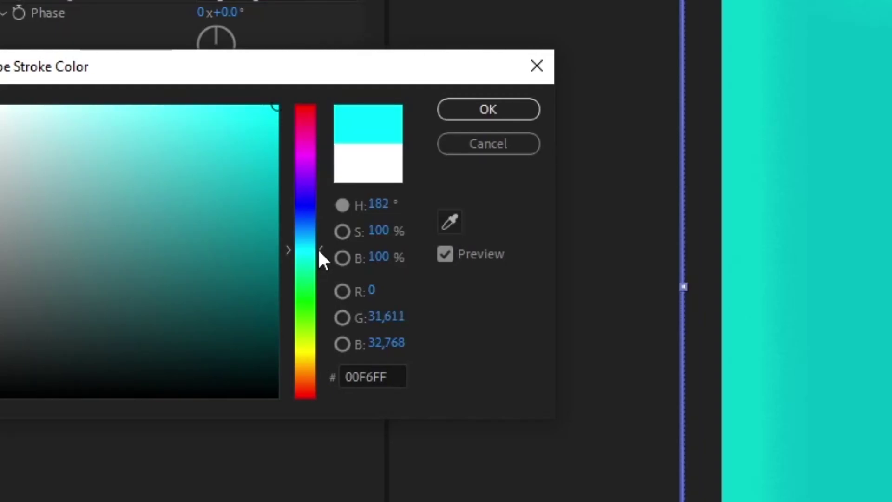
drag(163, 109, 152, 68)
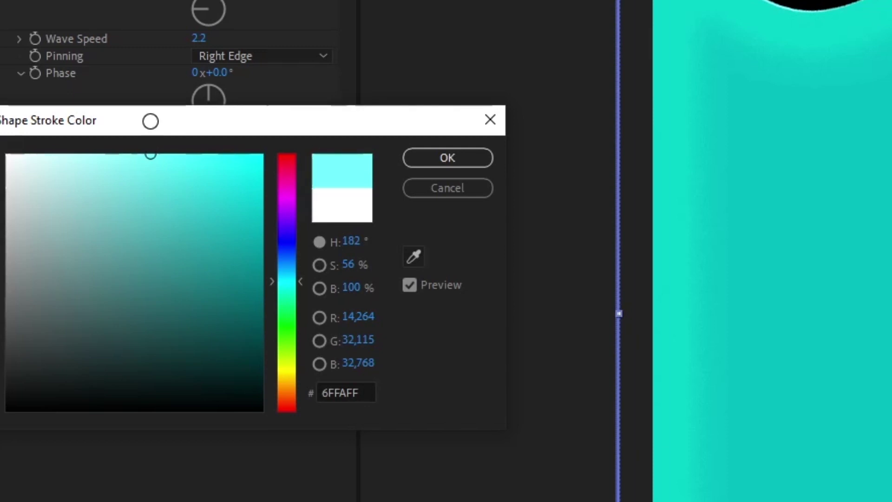
click(402, 158)
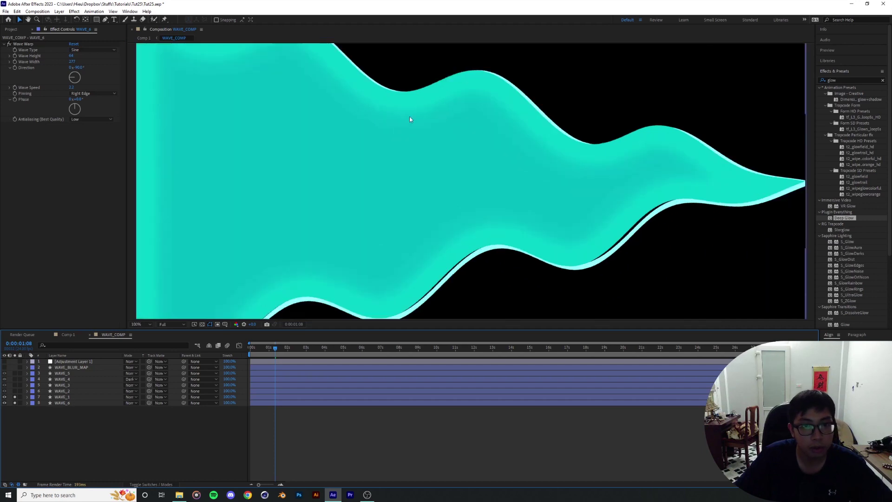
Step: Inspect the cyan edge highlight up close, turn off solo for WAVE_1 and WAVE_6, and deselect everything
scroll(388, 146, up, 3)
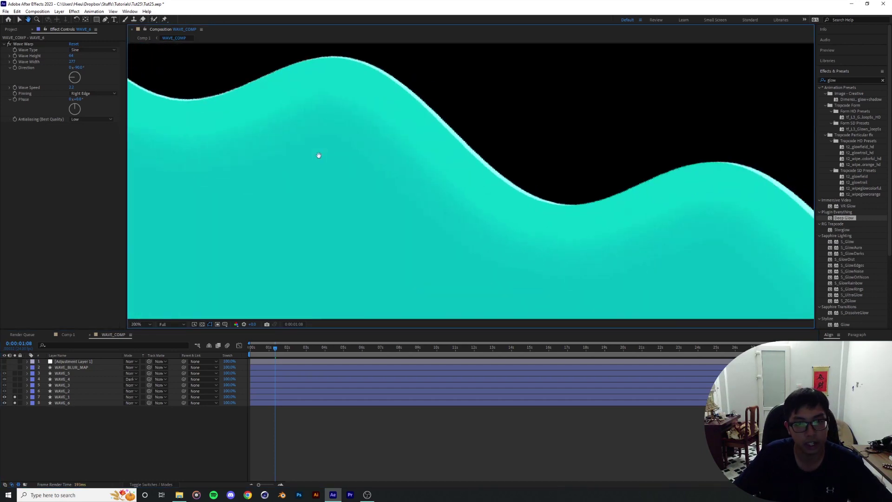
scroll(434, 154, down, 2)
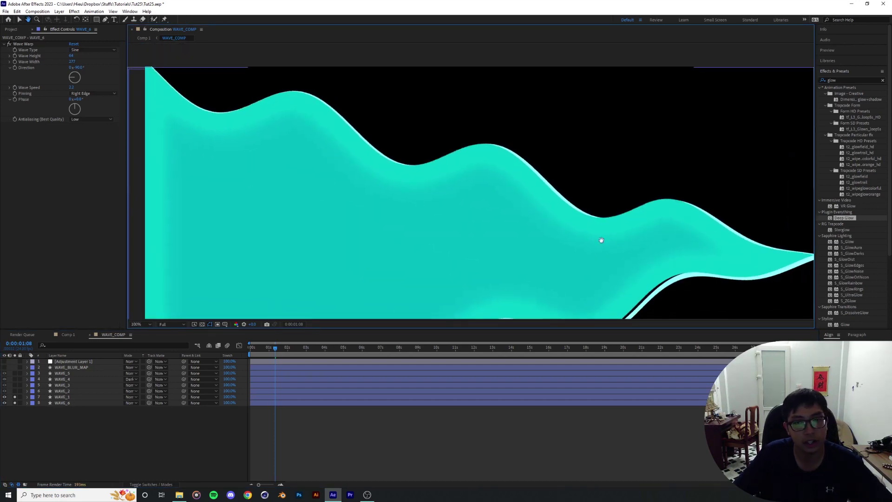
key(v)
click(14, 398)
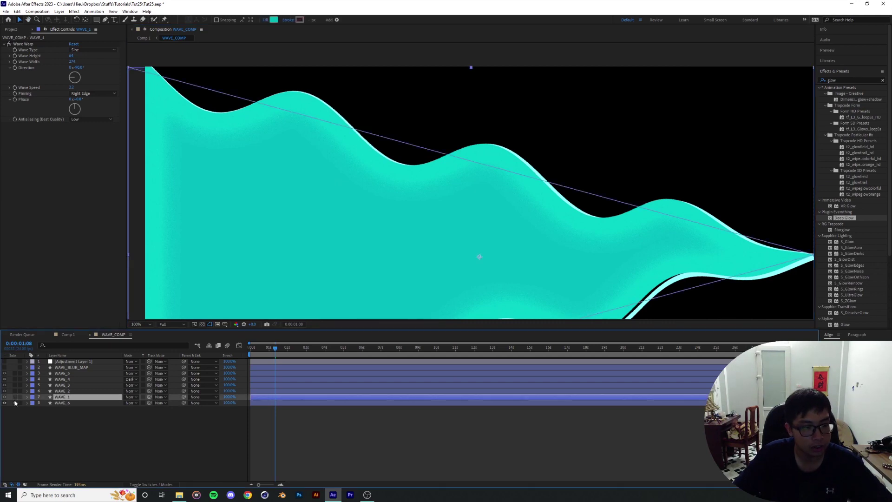
click(14, 398)
click(68, 442)
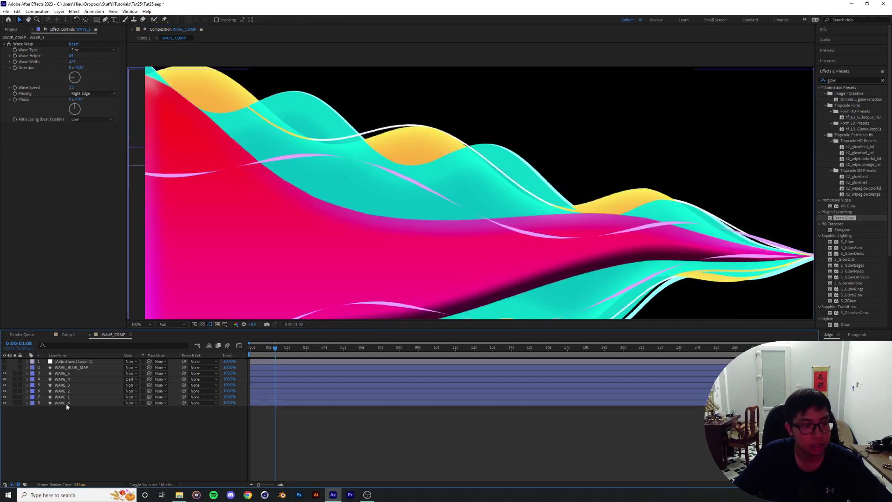
Step: Lighten WAVE_6's stroke to a paler, less saturated cyan
click(66, 403)
click(299, 20)
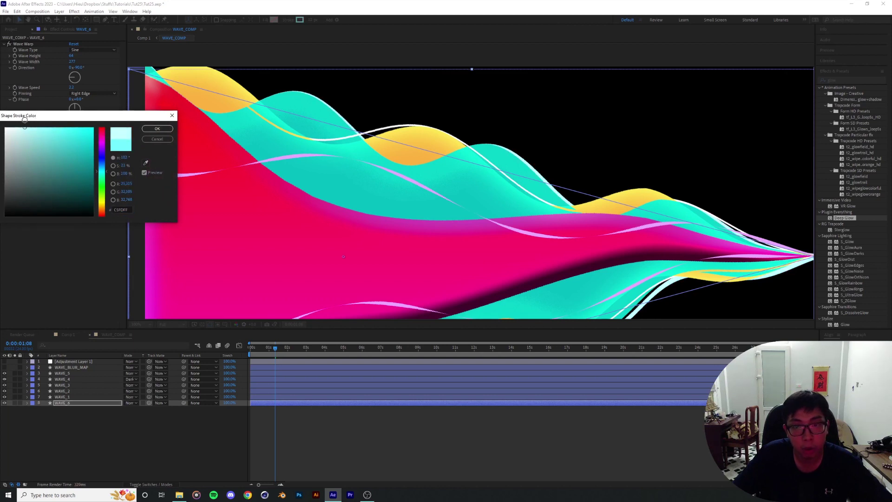
click(147, 128)
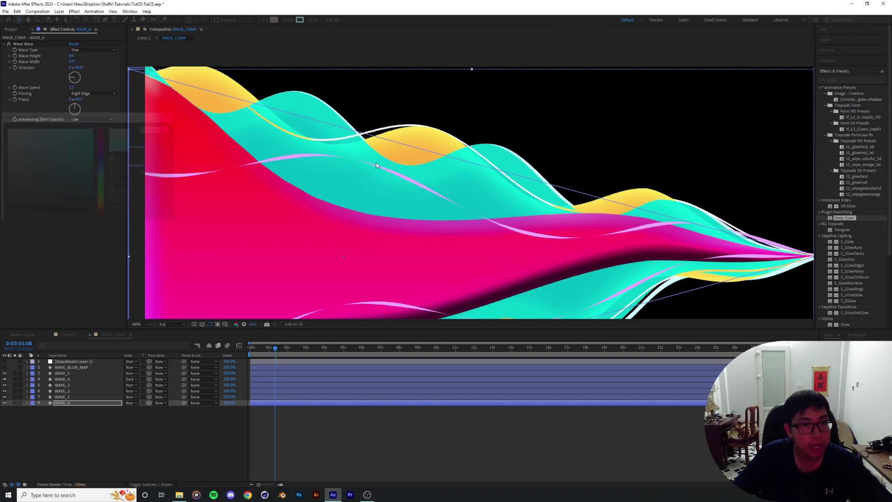
Step: Examine the pale edge highlights on the mirrored waves in Comp 1, both close up and in the full frame
scroll(390, 185, down, 1)
click(141, 324)
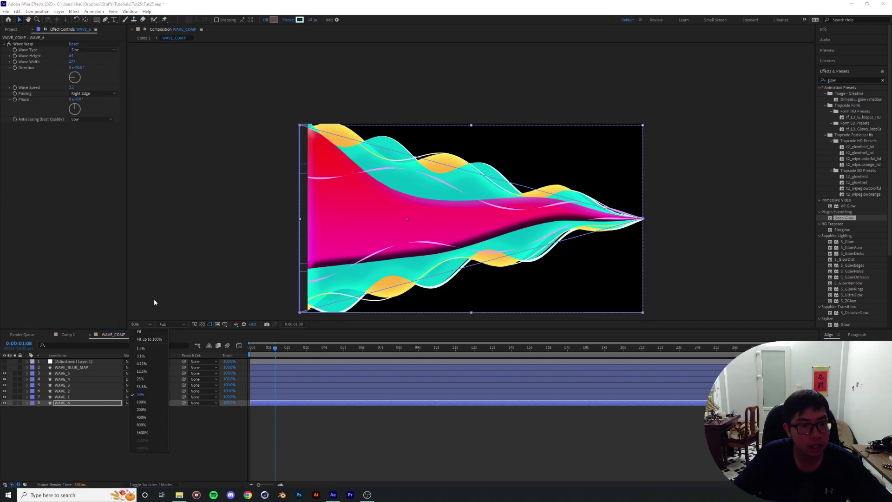
click(148, 329)
click(68, 335)
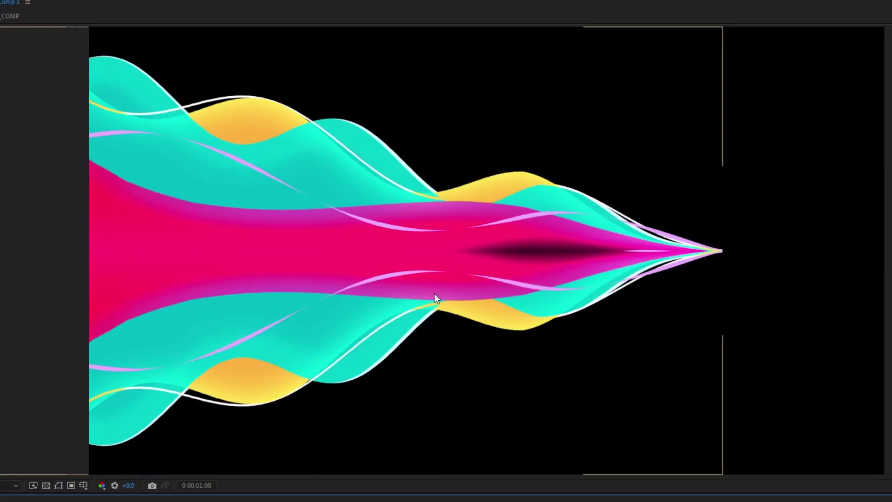
scroll(442, 209, up, 1)
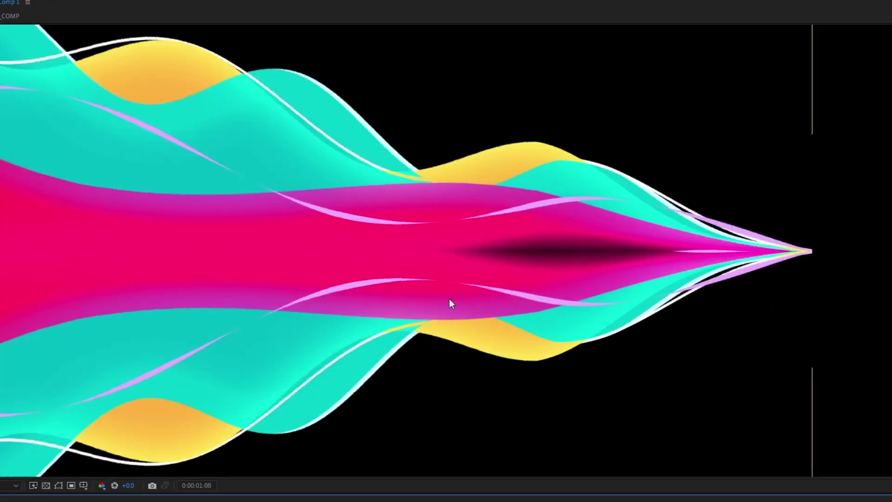
drag(399, 163, 514, 251)
drag(441, 331, 351, 211)
scroll(372, 237, up, 1)
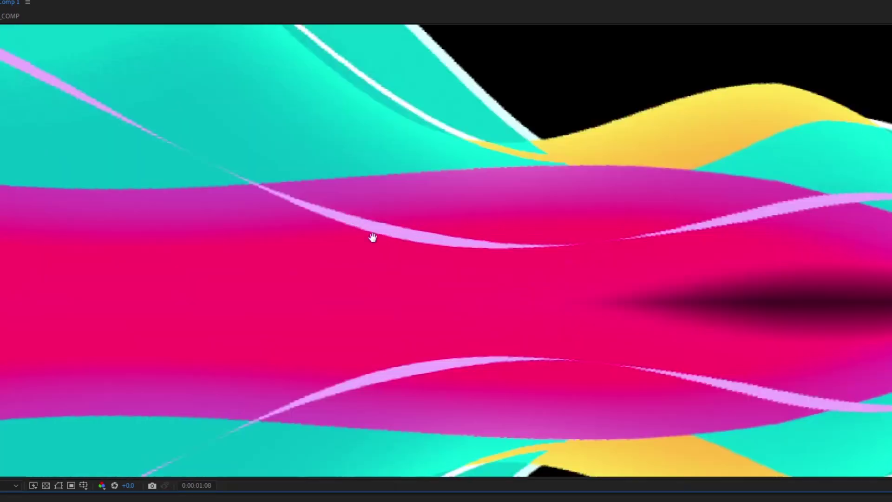
scroll(377, 254, down, 1)
scroll(446, 251, down, 1)
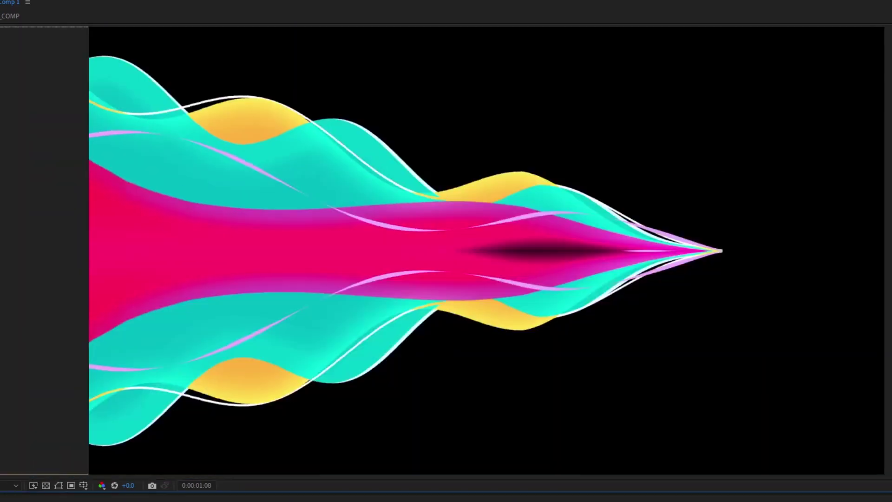